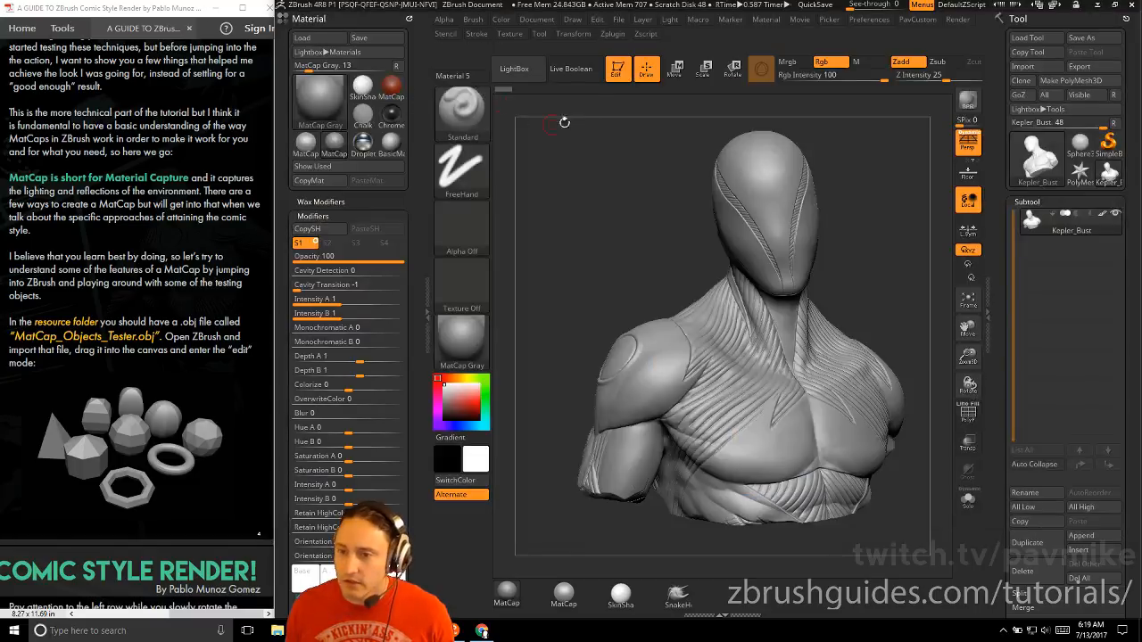
Leave edit mode and clear the bust from the canvas
key(t)
key(ctrl+n)
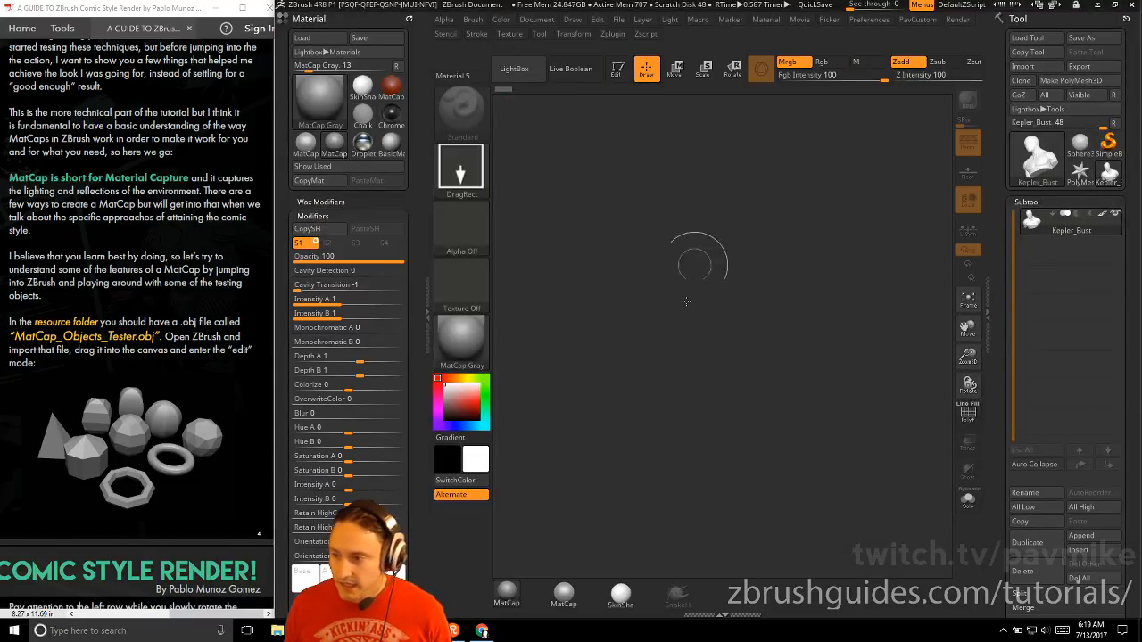
click(1107, 145)
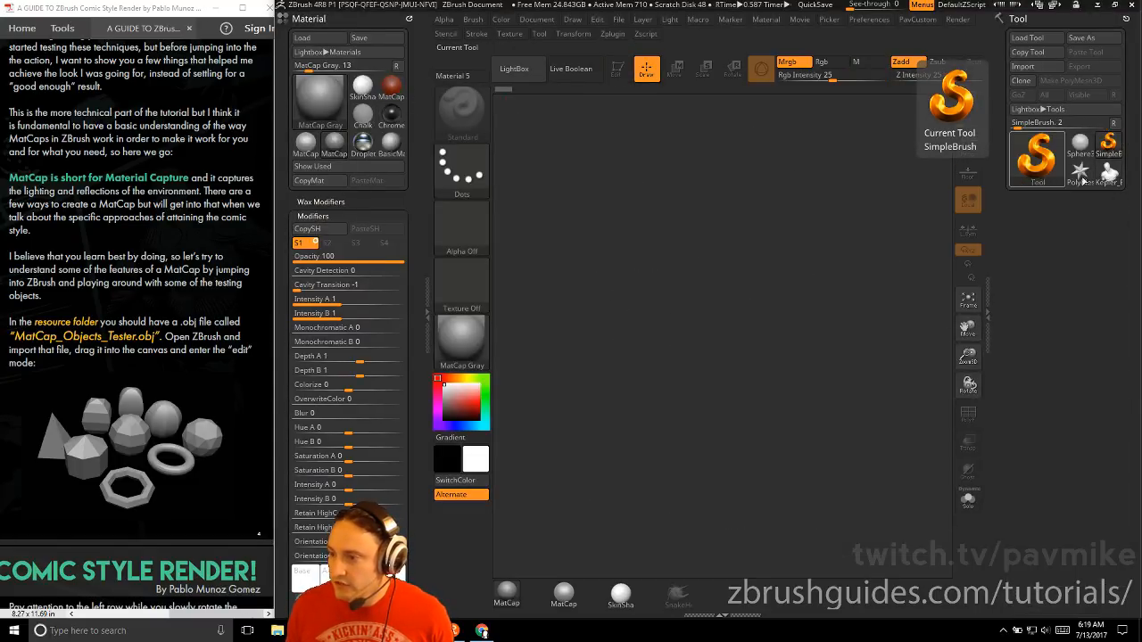
click(1107, 174)
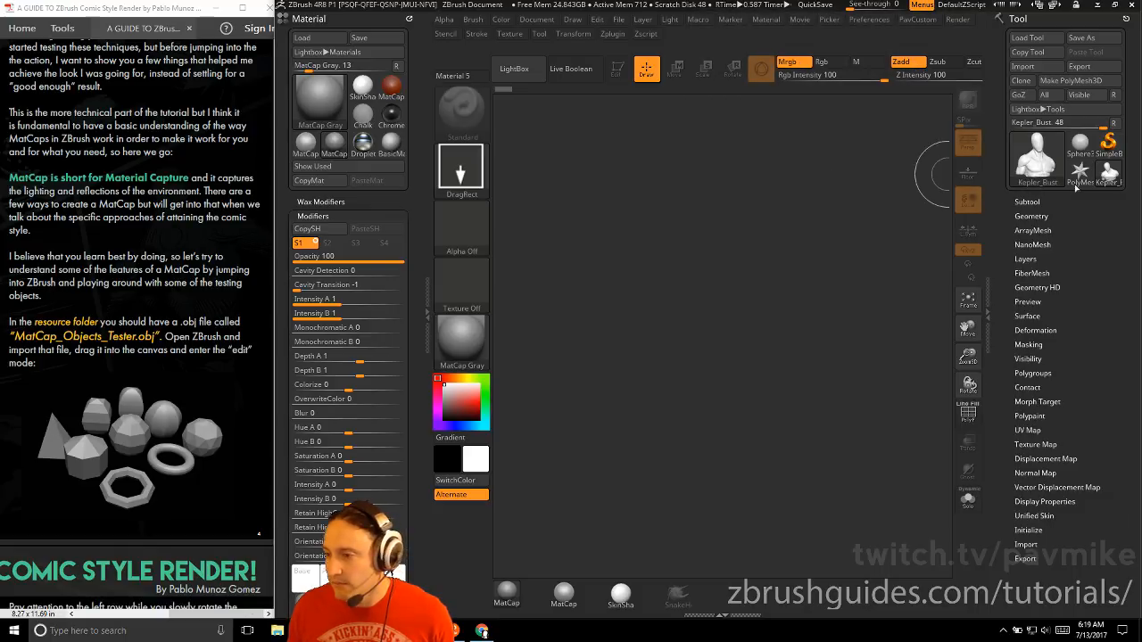
key(shift)
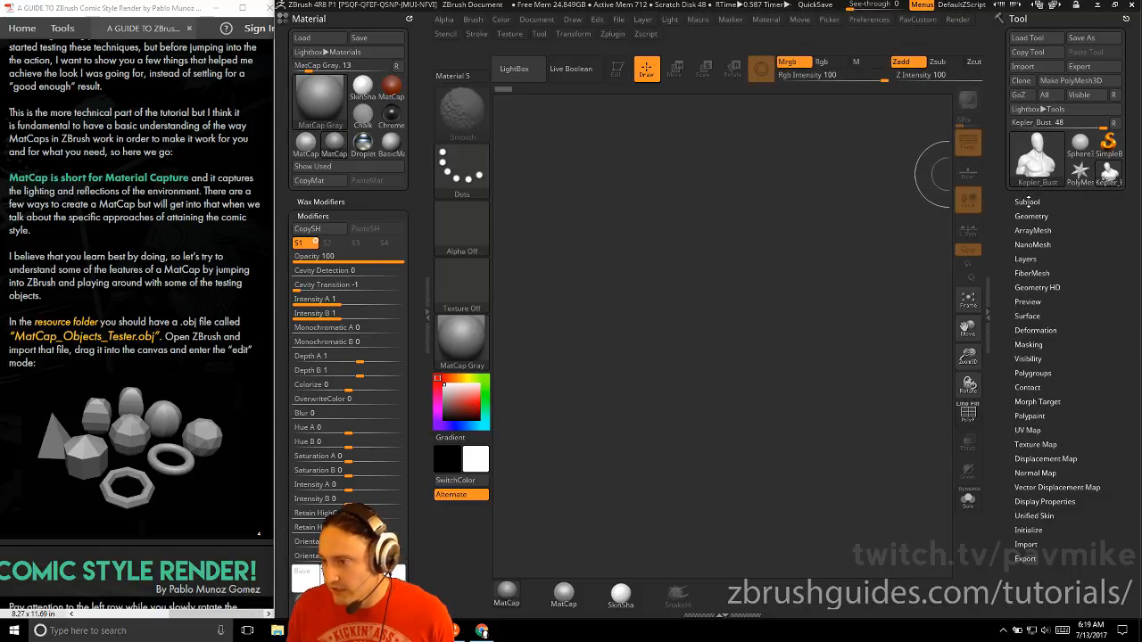
Import the MatCap_Objects_Tester.OBJ mesh from the obj folder inside RESOURCES
click(1107, 145)
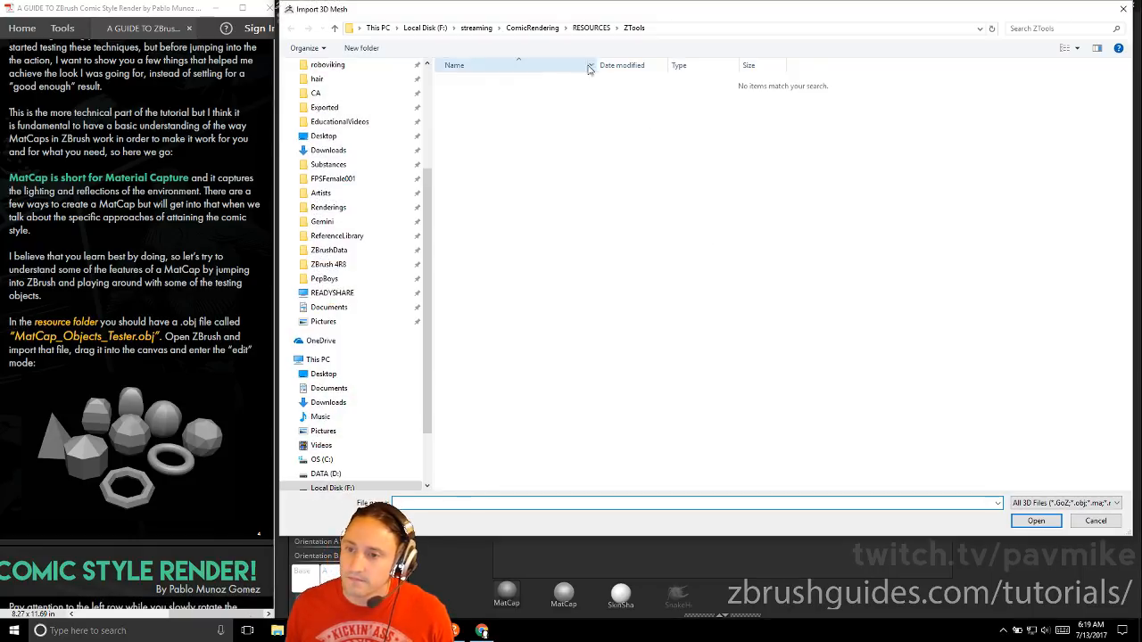
click(592, 28)
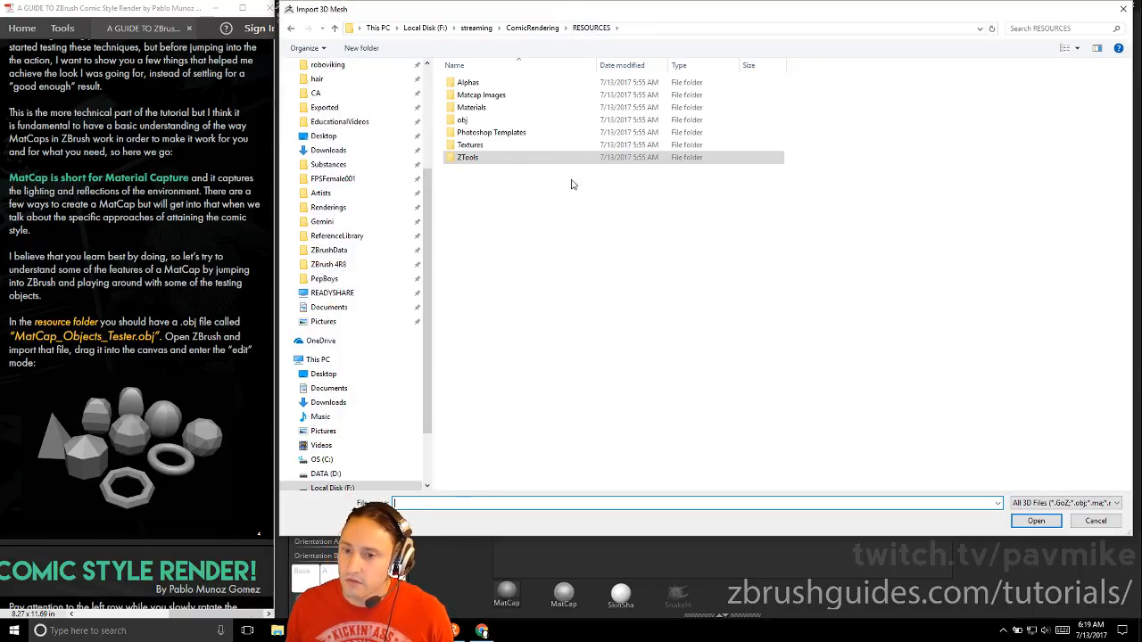
double_click(505, 126)
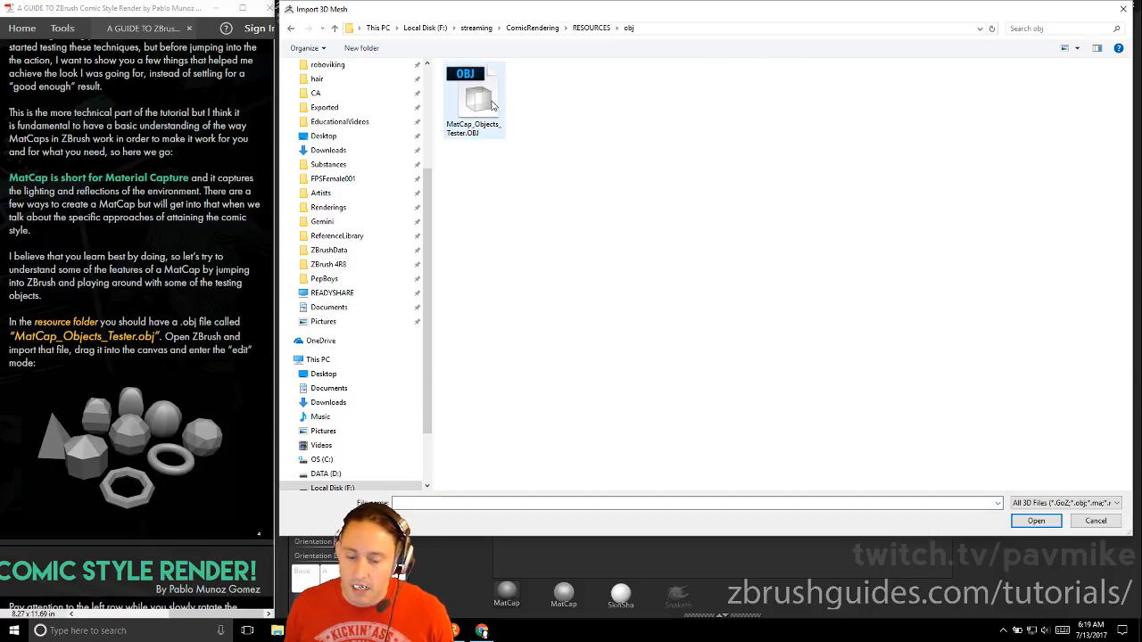
double_click(478, 100)
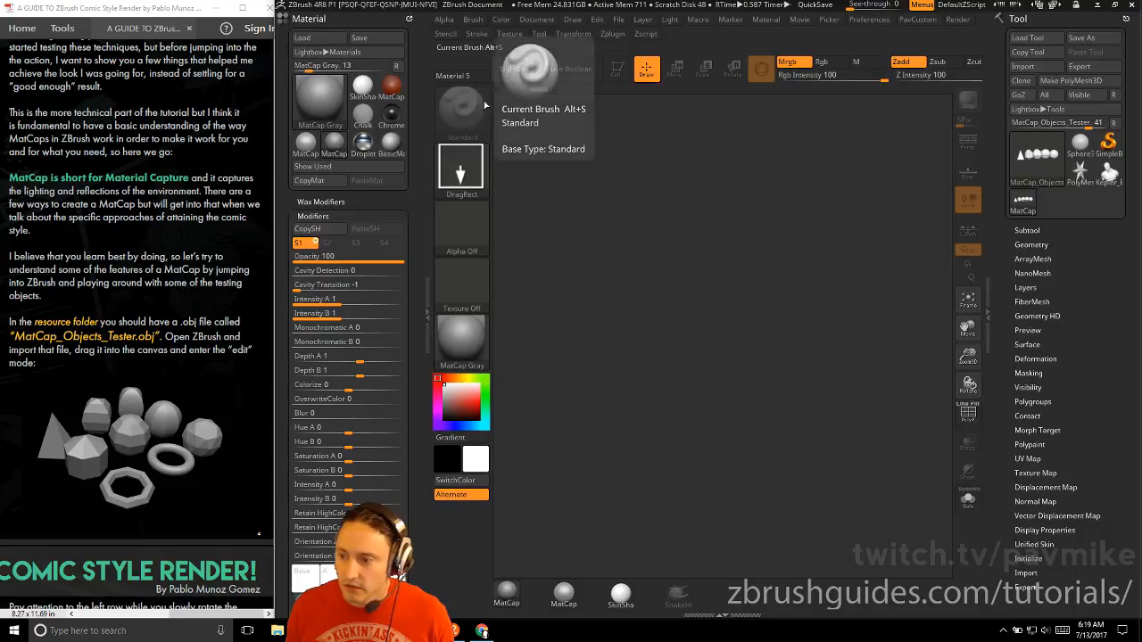
Draw the imported test objects on the empty canvas and put them in edit mode, viewed from an angle
drag(712, 467, 715, 483)
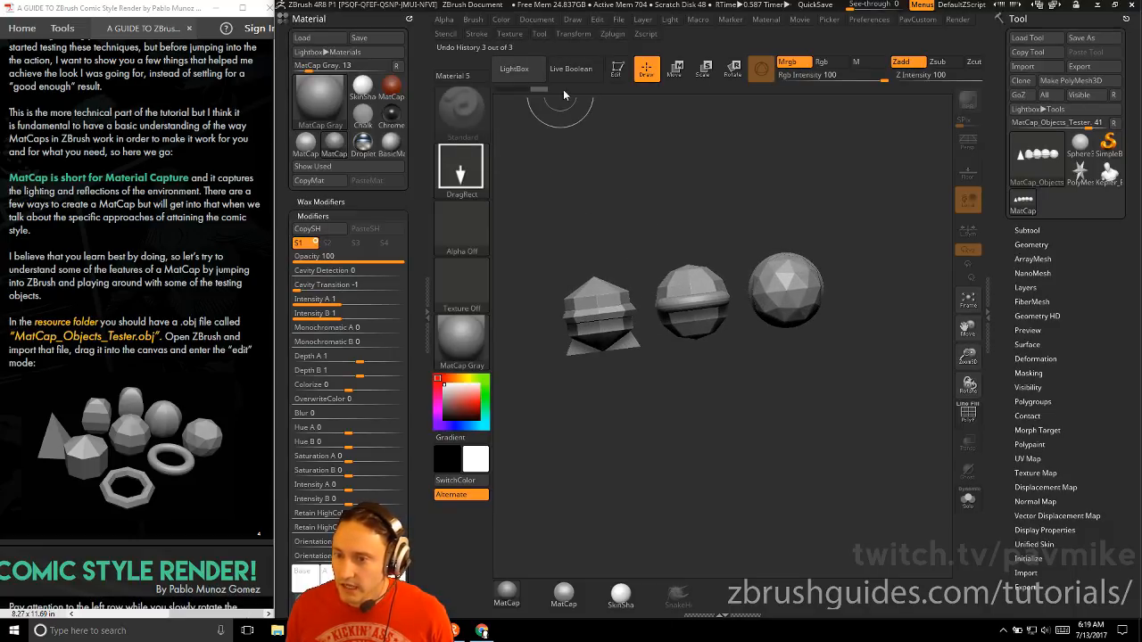
click(616, 69)
mouse_move(631, 153)
mouse_down()
mouse_move(705, 204)
mouse_move(688, 252)
mouse_up()
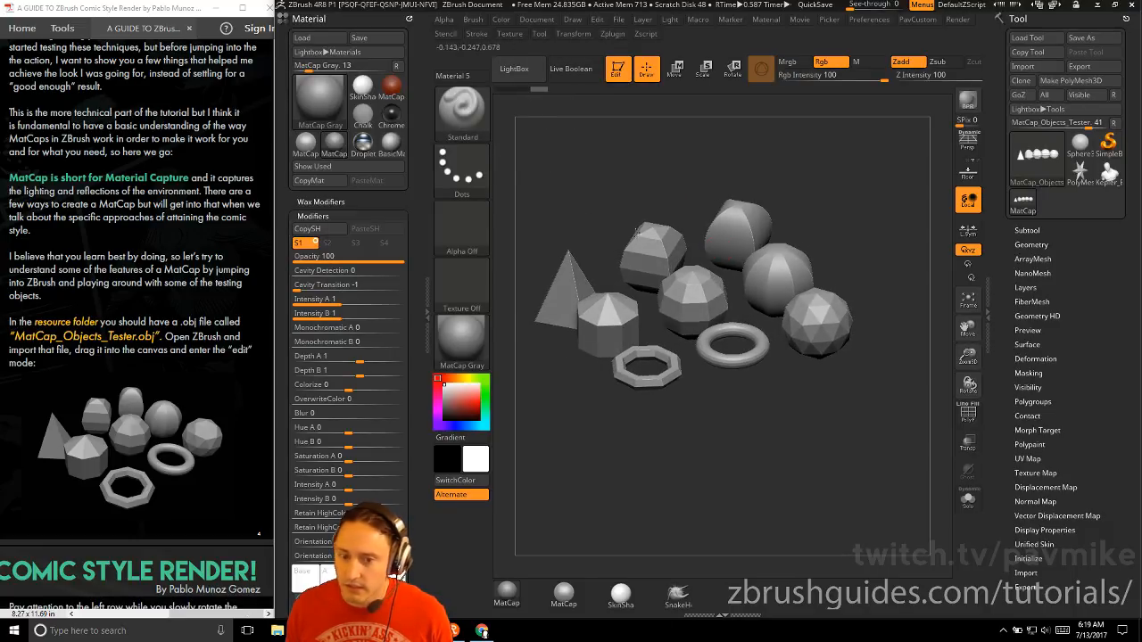
Apply the MatCap Sculpy2 material to the test objects
scroll(147, 141, down, 5)
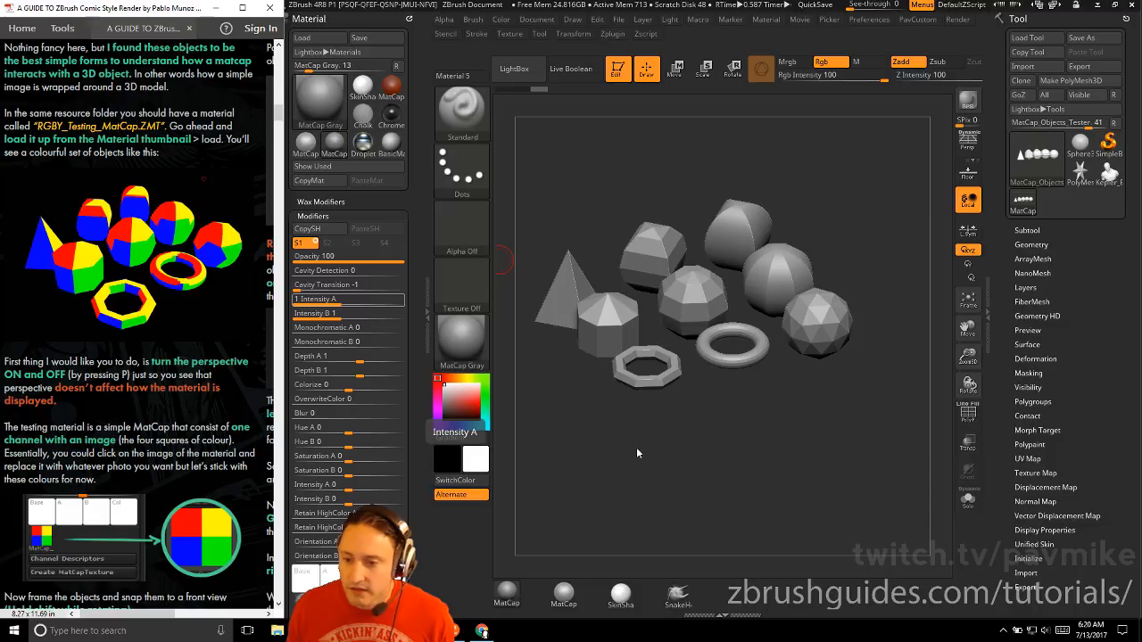
click(458, 339)
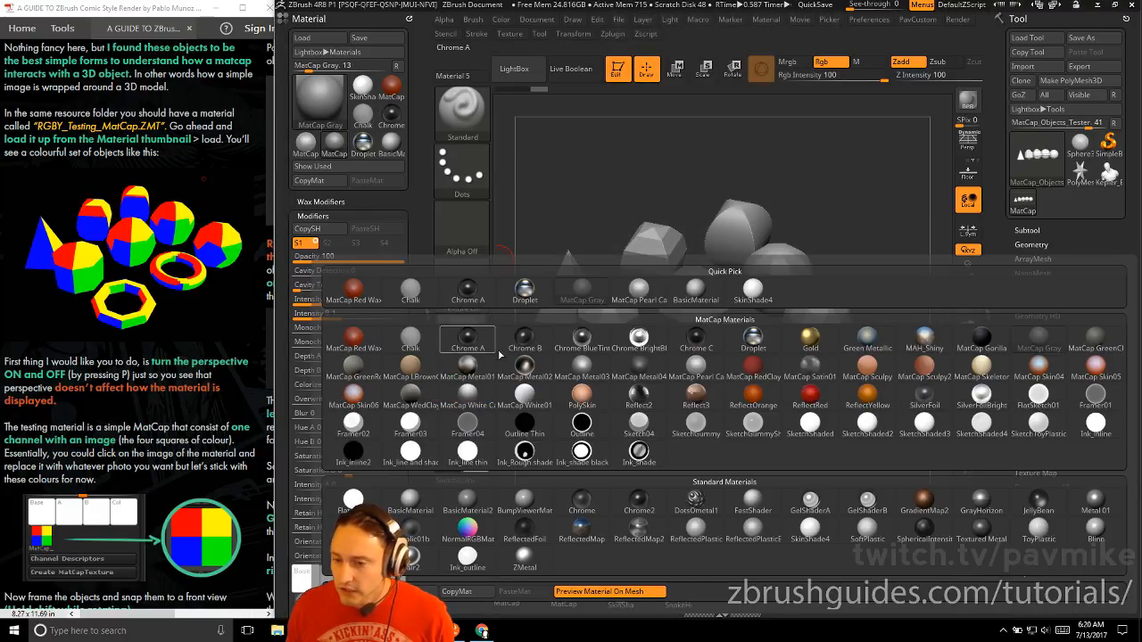
mouse_move(752, 429)
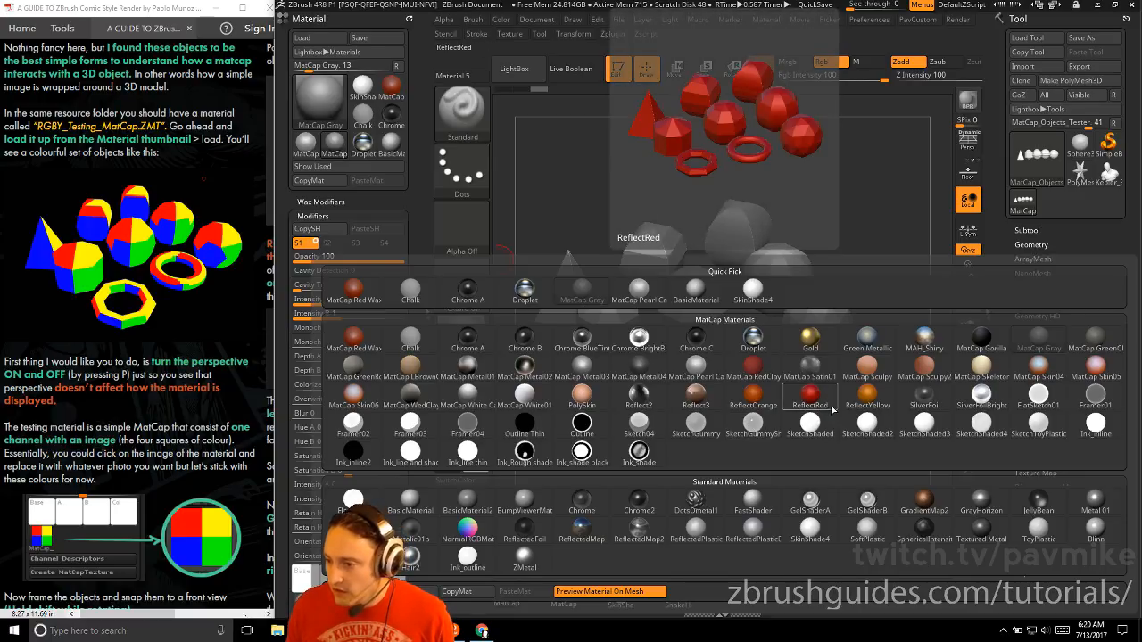
click(916, 367)
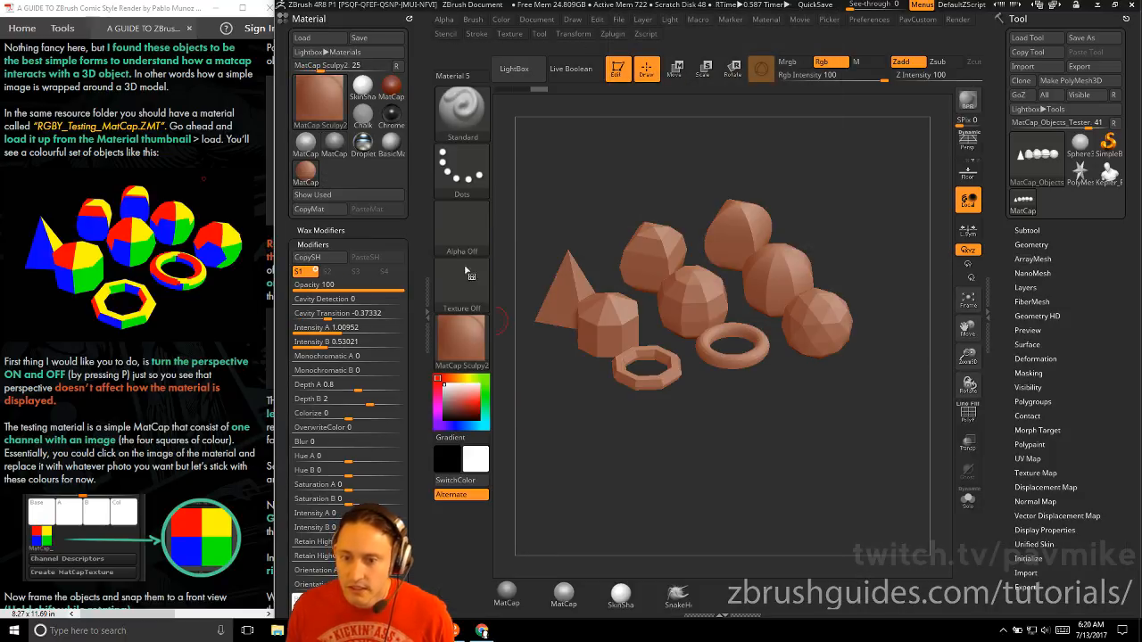
Load the RGBY_Testing_MatCap.ZMT material from the Materials folder inside RESOURCES
click(461, 339)
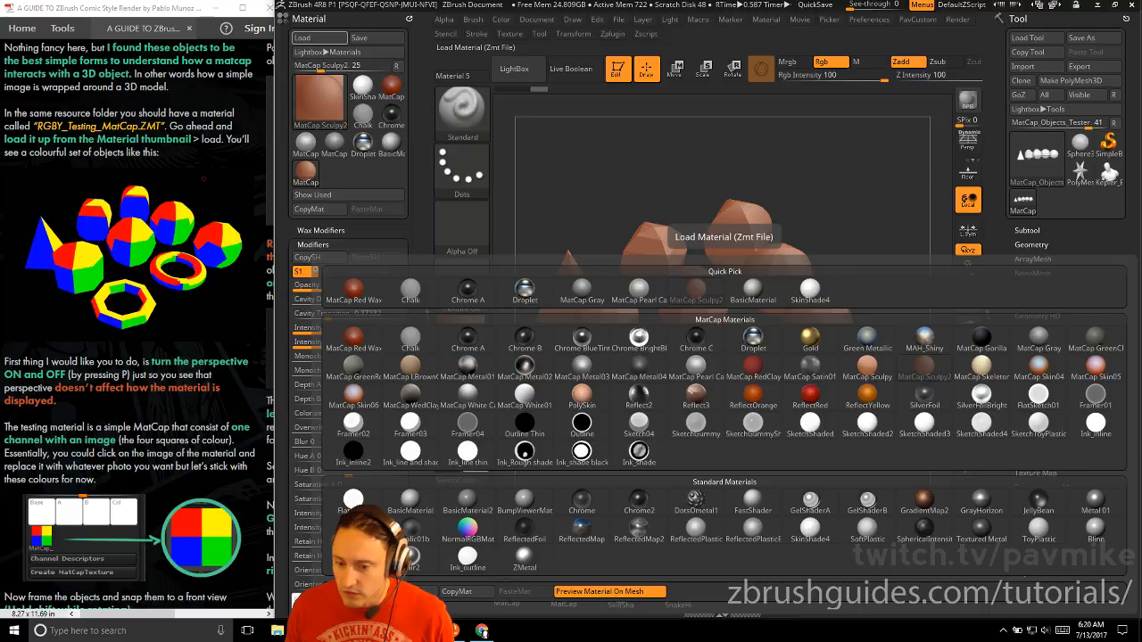
click(353, 592)
click(585, 29)
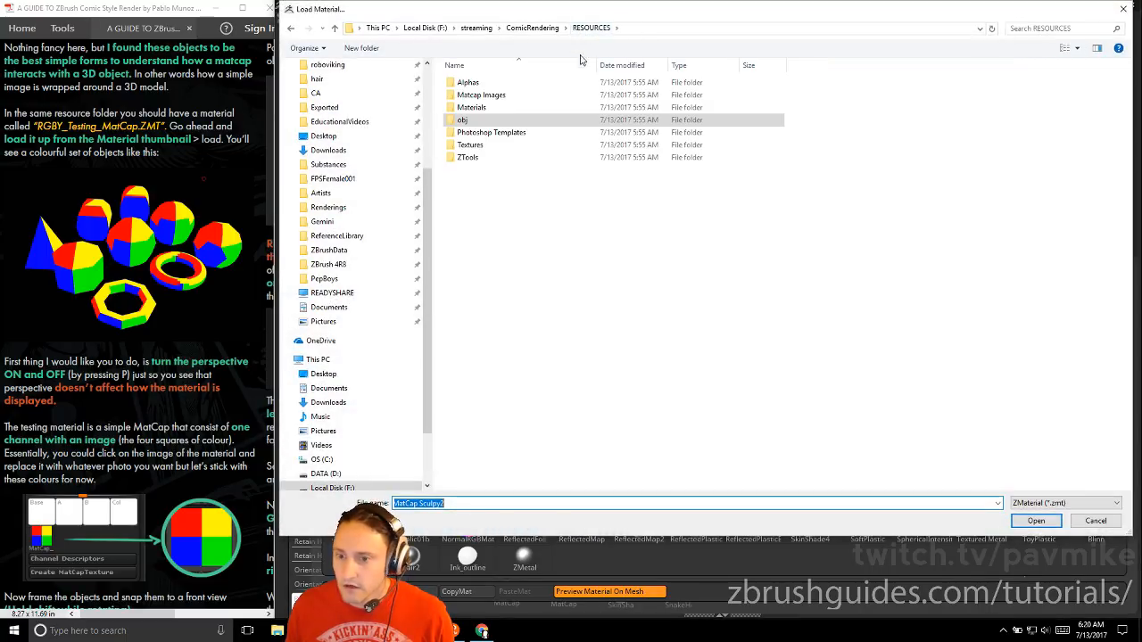
double_click(495, 108)
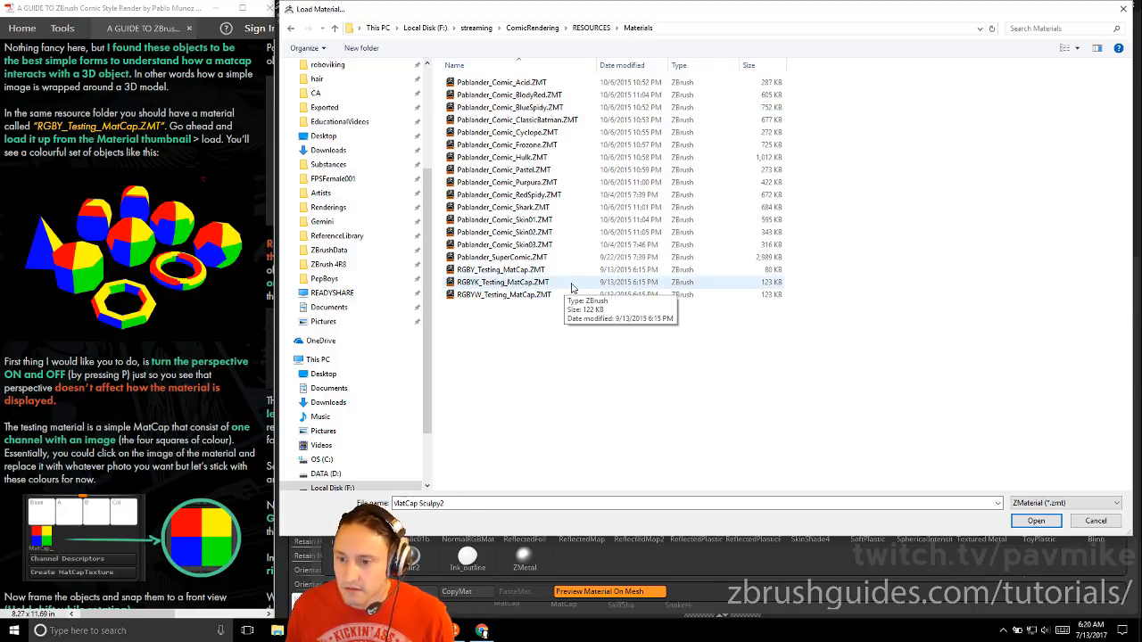
double_click(530, 270)
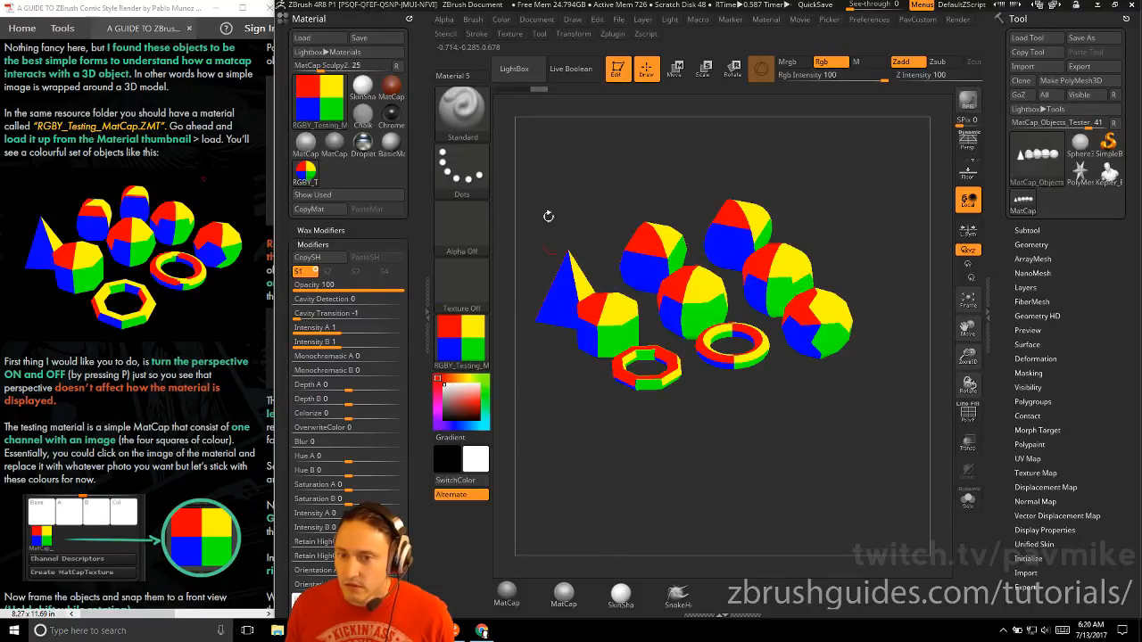
Check which materials are available in the LightBox material library, then hide LightBox
click(319, 98)
mouse_move(929, 366)
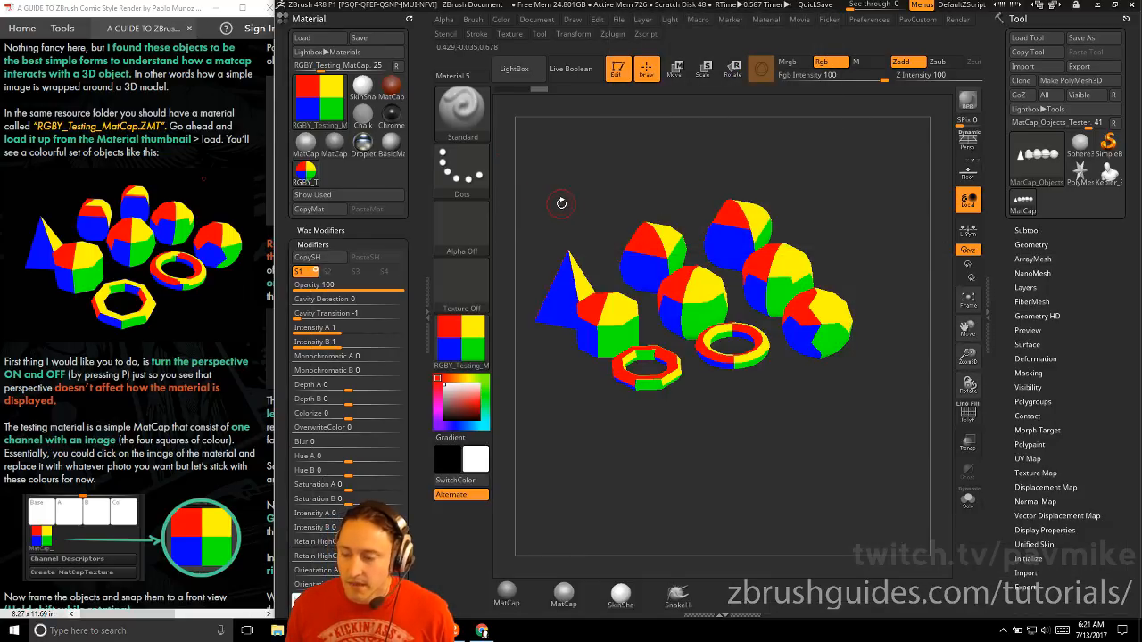
key(comma)
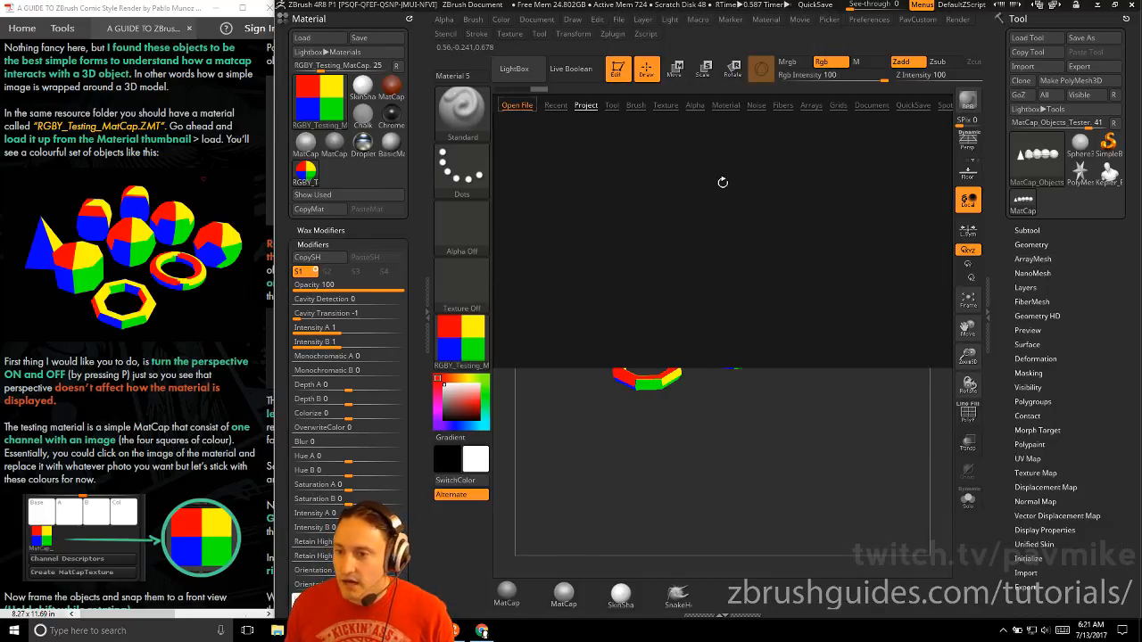
click(726, 105)
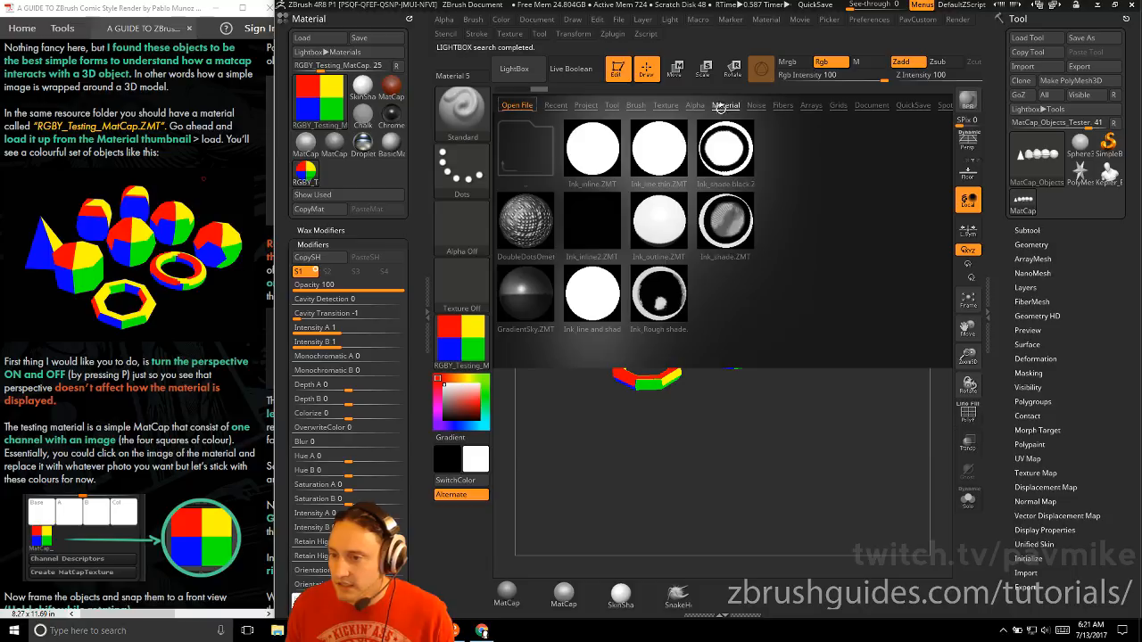
key(comma)
key(comma)
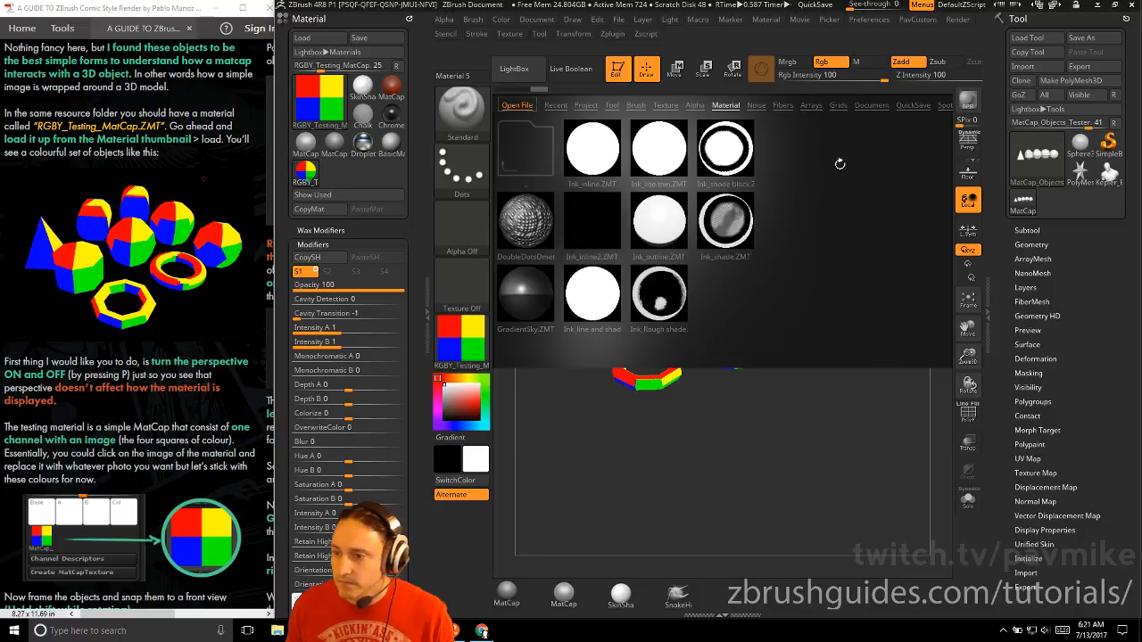
key(comma)
Switch to File Explorer and open the ZMaterials folder of the ZBrush 4R8 installation
key(super)
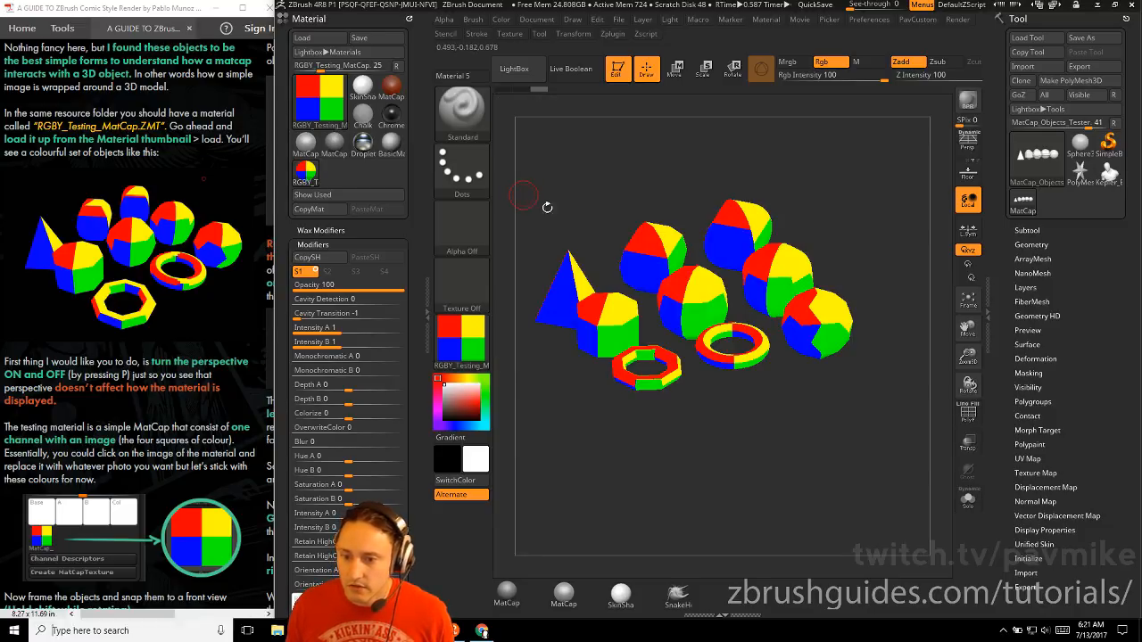
click(98, 351)
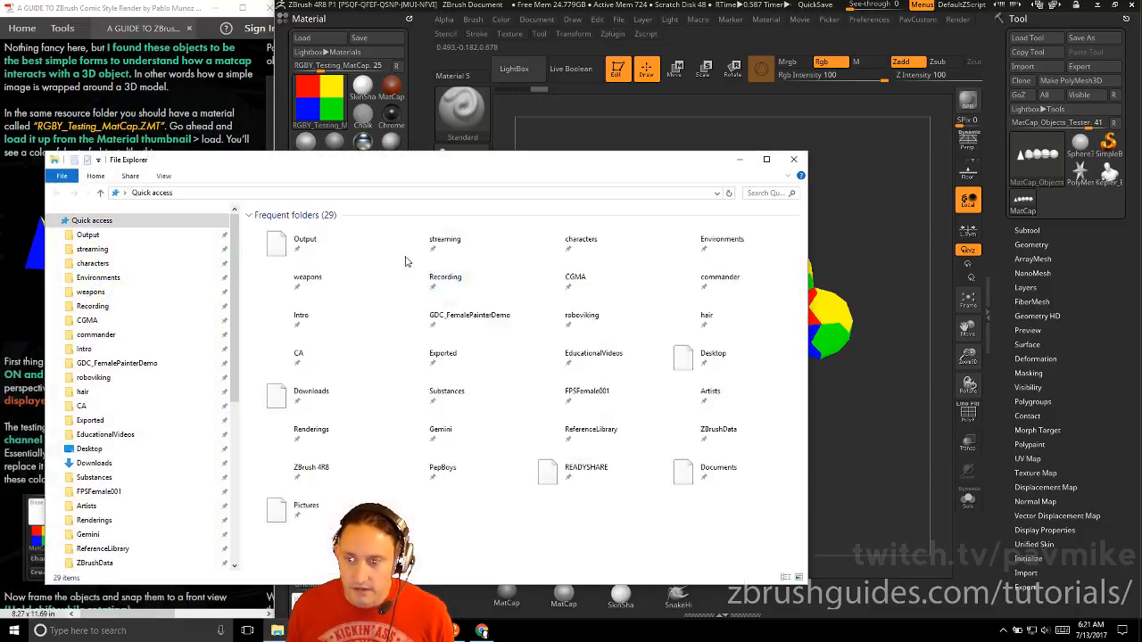
scroll(153, 407, down, 2)
click(91, 496)
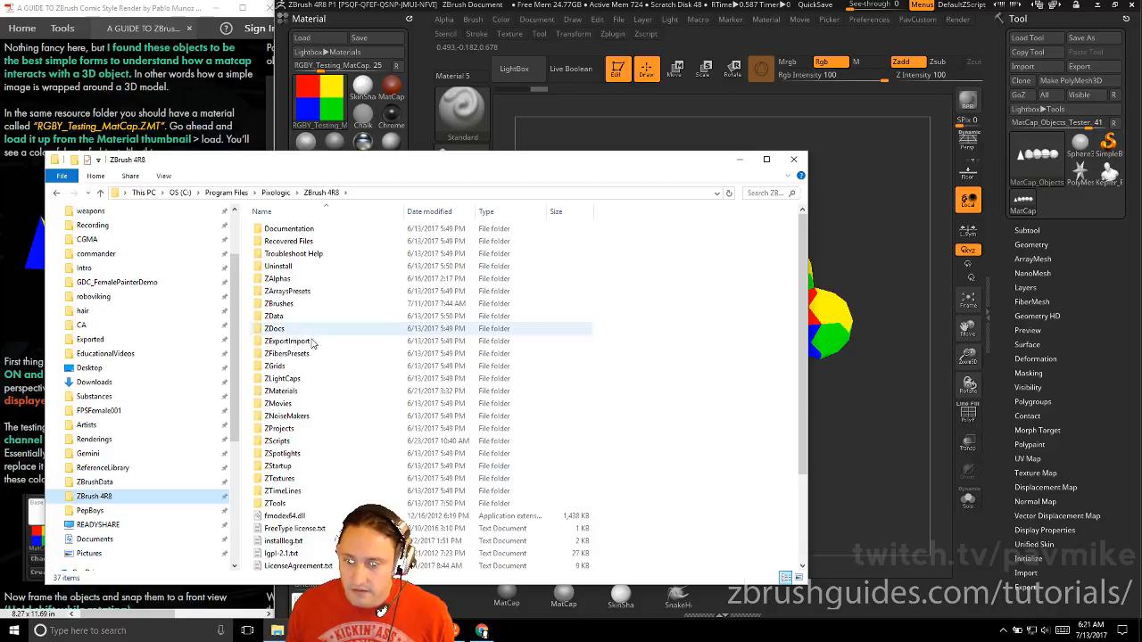
double_click(314, 391)
Create a folder named ComicStyleRendering inside ZMaterials and open it
right_click(431, 400)
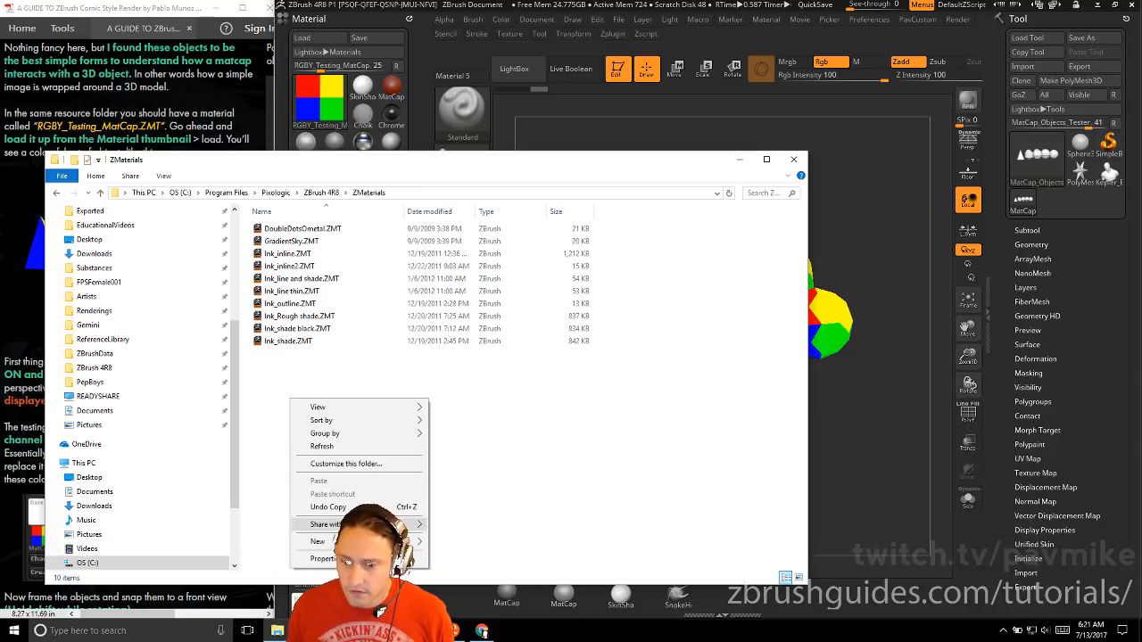
mouse_move(357, 541)
click(196, 389)
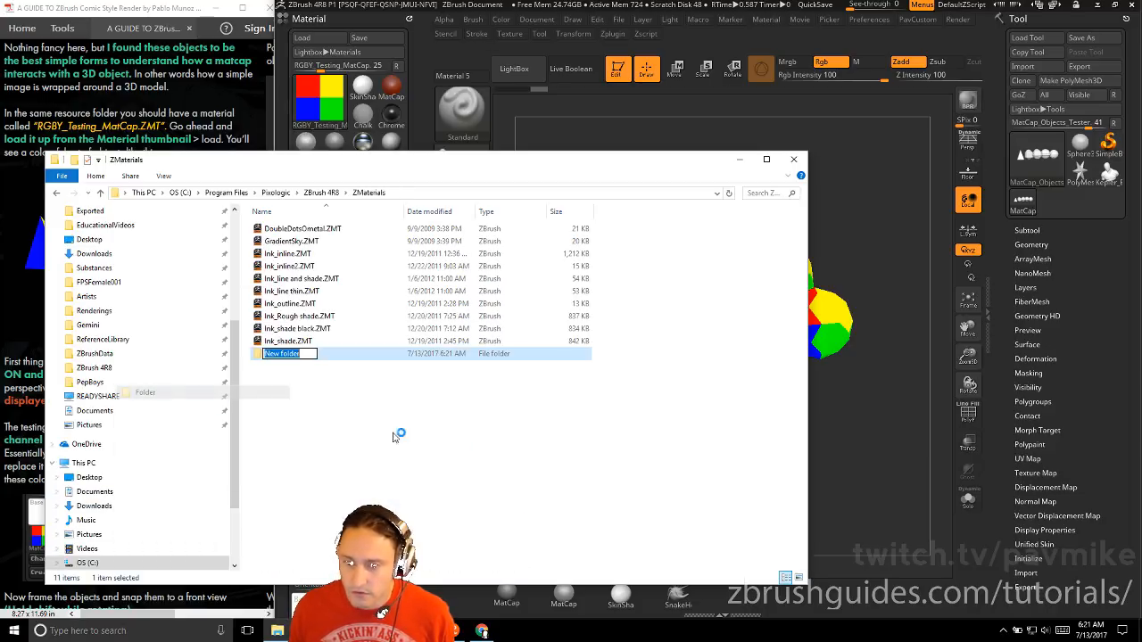
text(ComicStyleRendering)
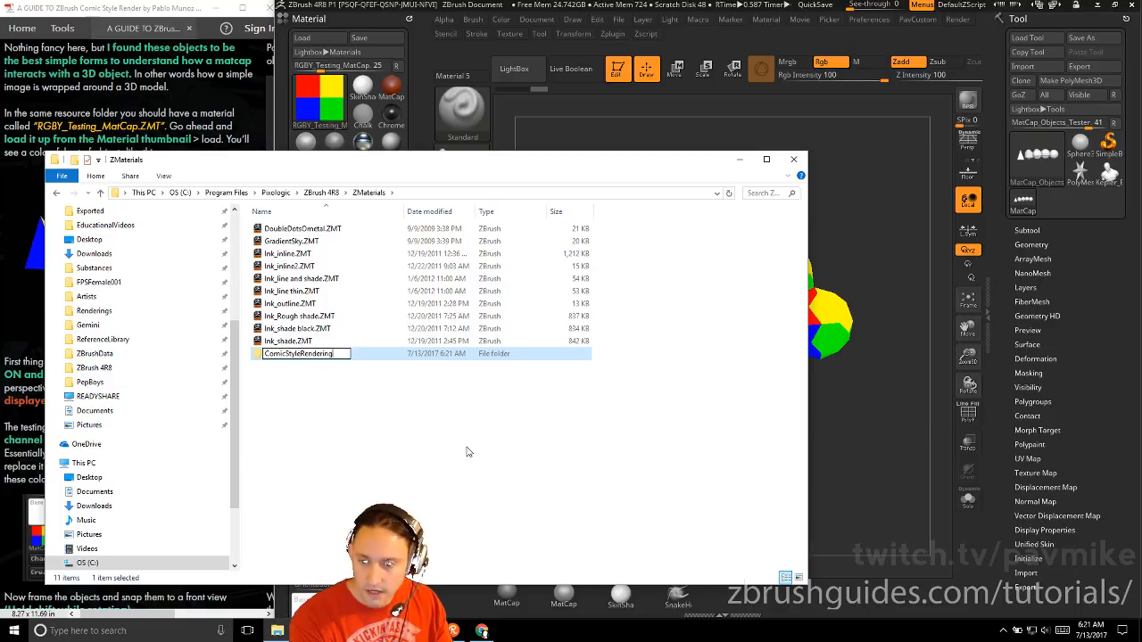
key(Return)
key(Return)
Open the Materials folder under streaming, ComicRendering, RESOURCES in a second File Explorer window
key(super)
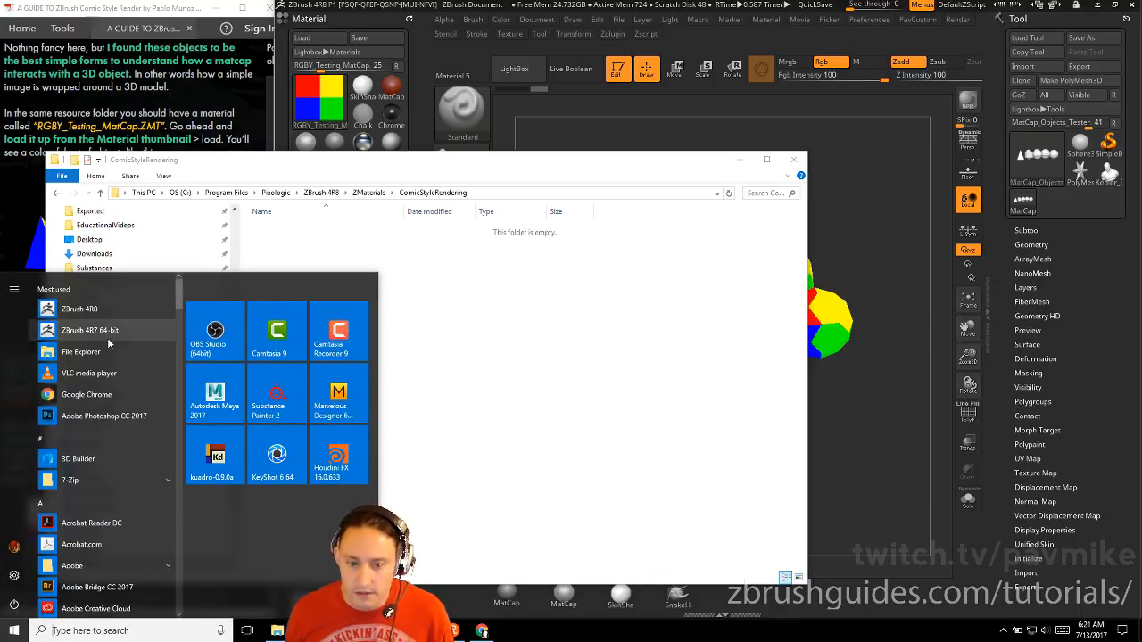
click(80, 403)
click(107, 264)
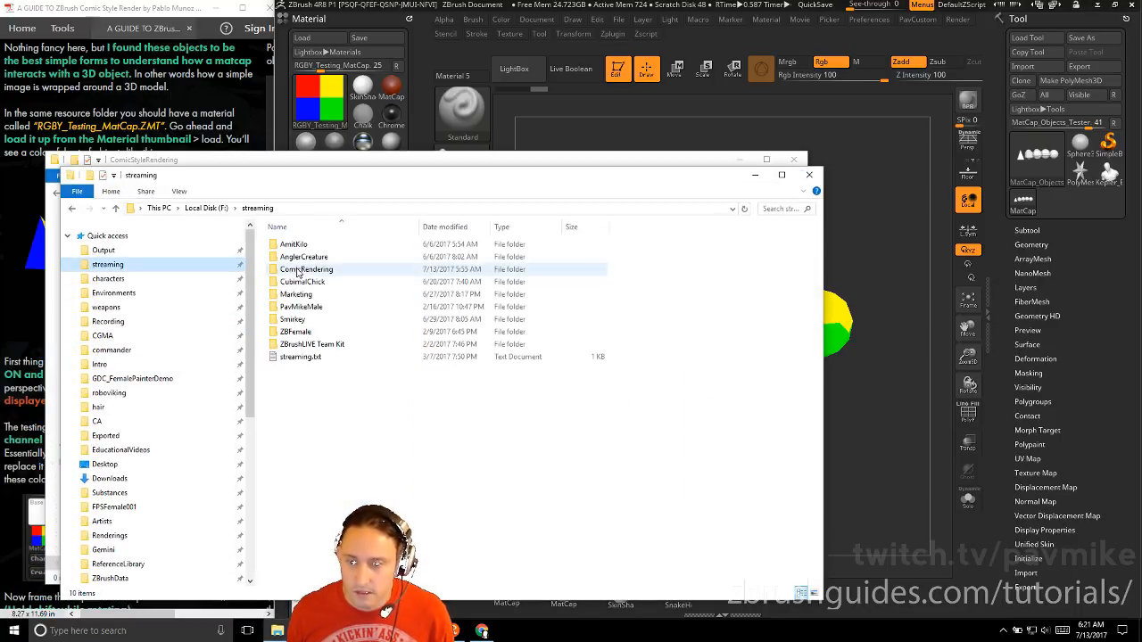
double_click(319, 270)
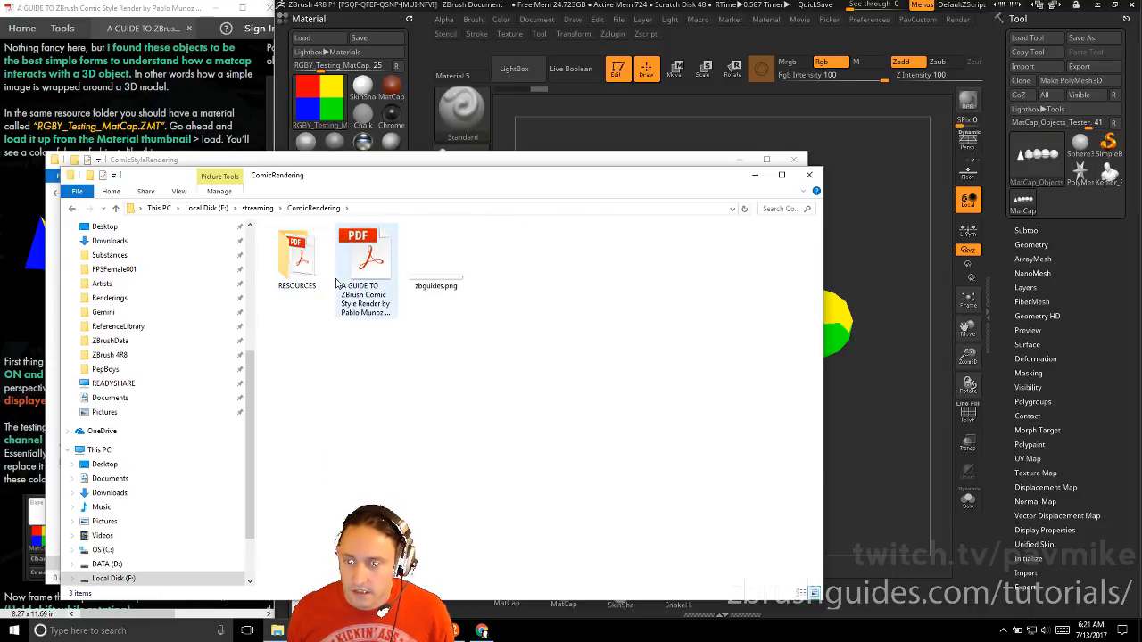
double_click(314, 263)
double_click(294, 270)
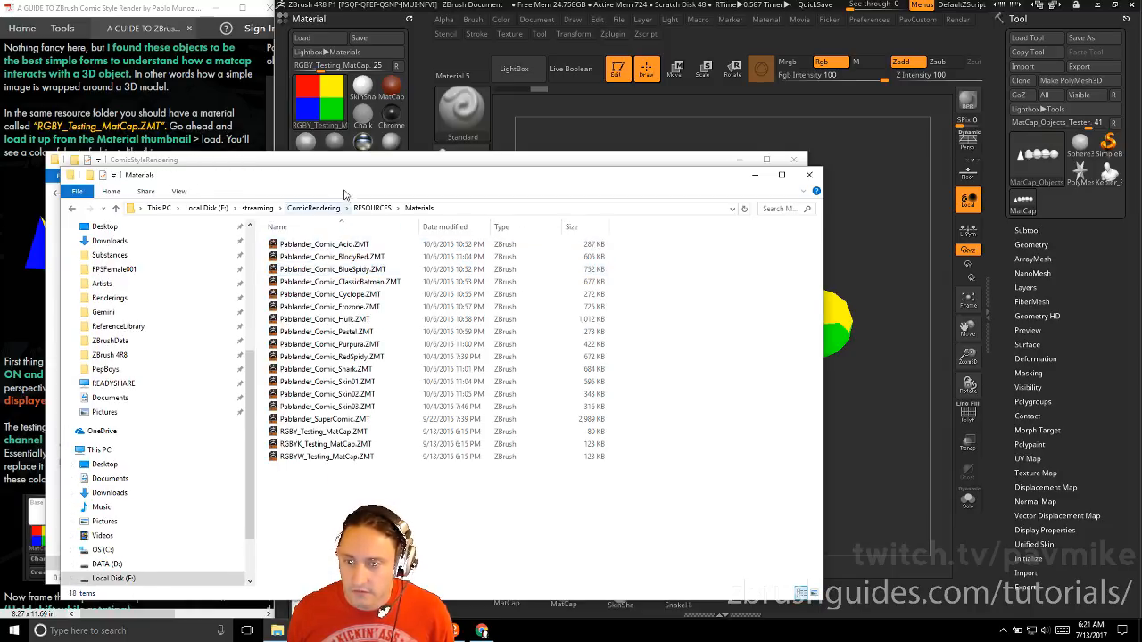
Copy all the ZMT files from the Materials folder into the ComicStyleRendering folder
drag(374, 174, 832, 207)
click(819, 241)
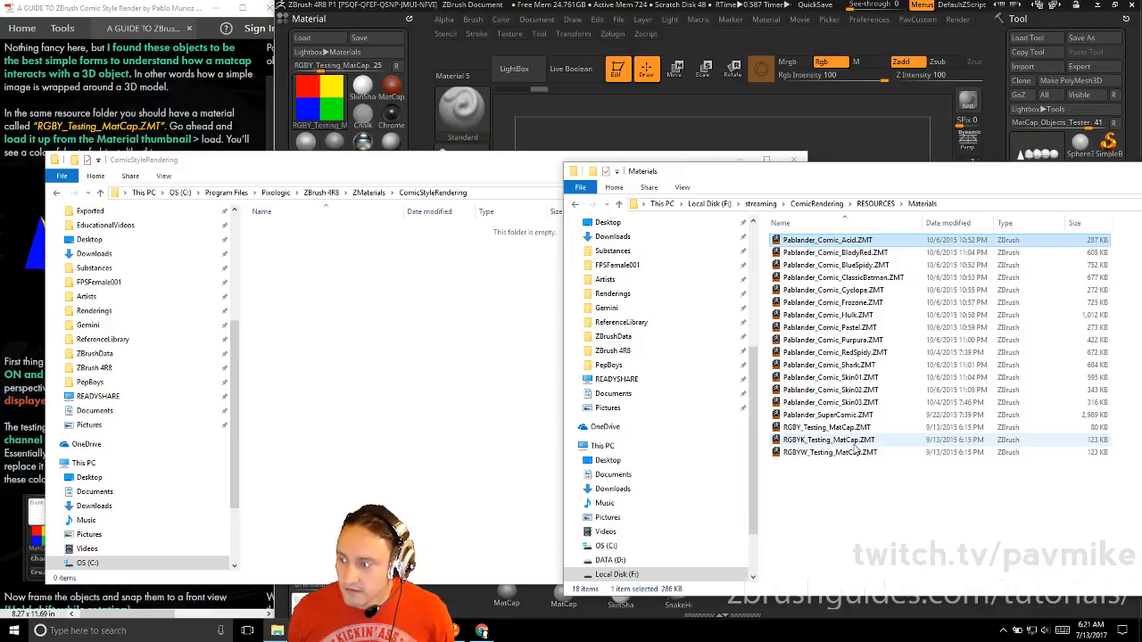
shift+click(822, 452)
right_drag(822, 452, 417, 345)
click(458, 368)
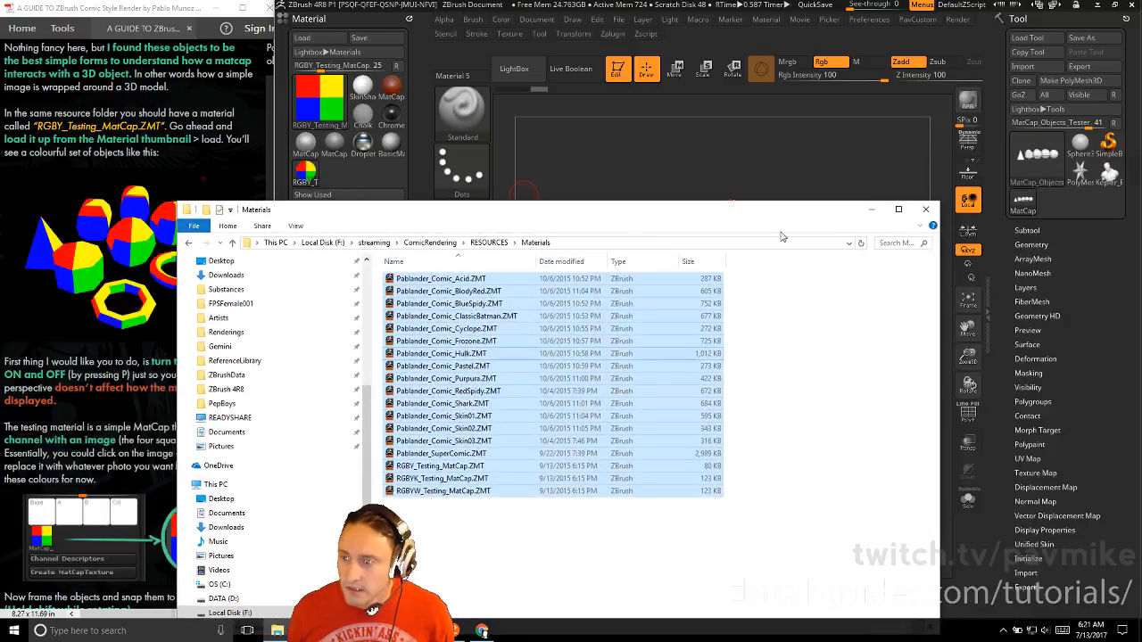
Close the Materials folder window and browse the ComicStyleRendering materials in ZBrush's LightBox
click(920, 211)
key(comma)
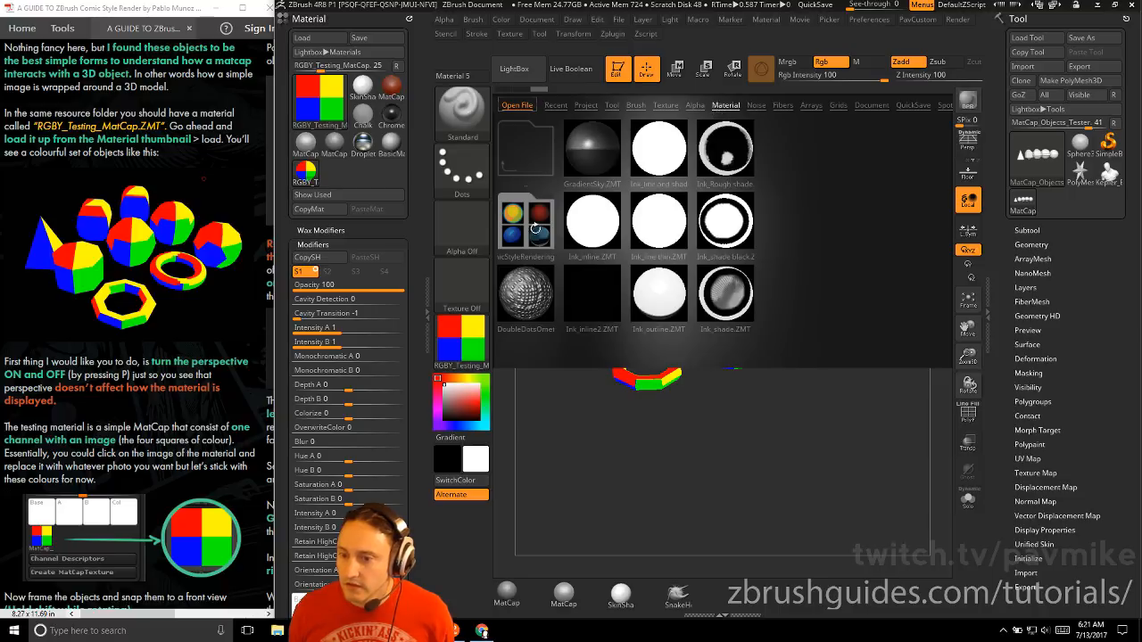
double_click(523, 228)
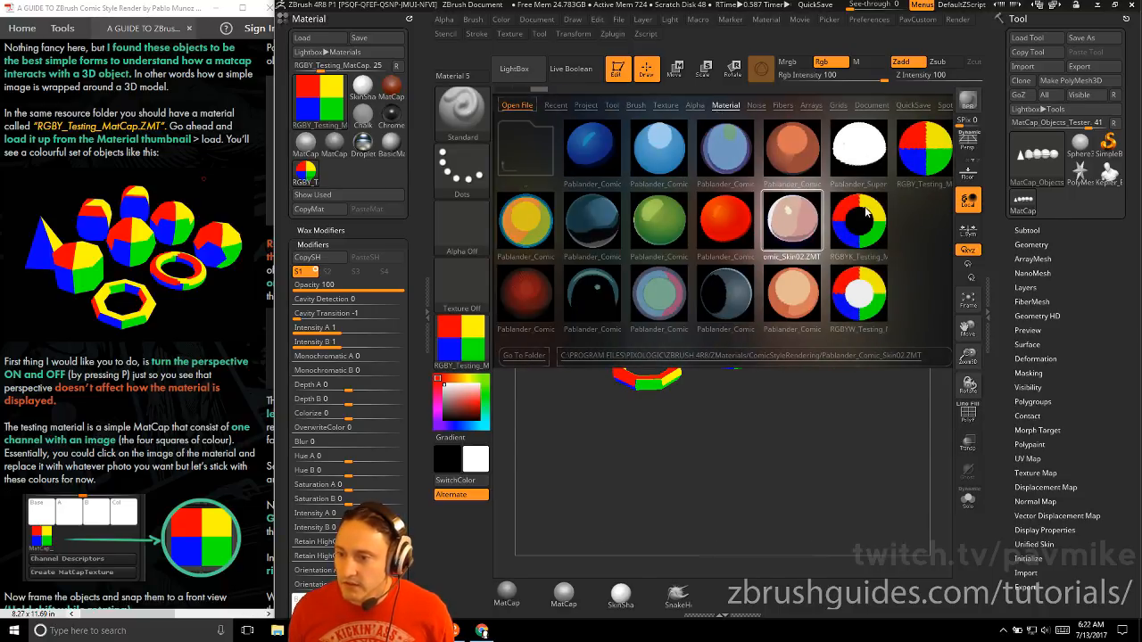
drag(928, 162, 849, 150)
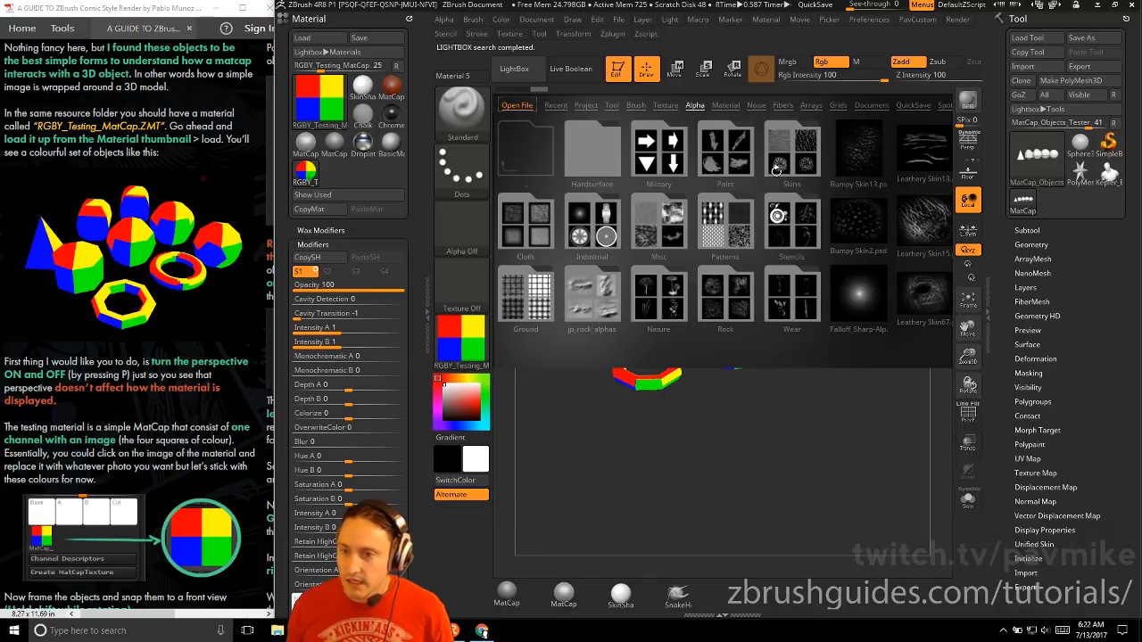
drag(813, 157, 851, 188)
Toggle perspective on and off to compare how the RGBY MatCap displays on the test objects
scroll(155, 360, down, 3)
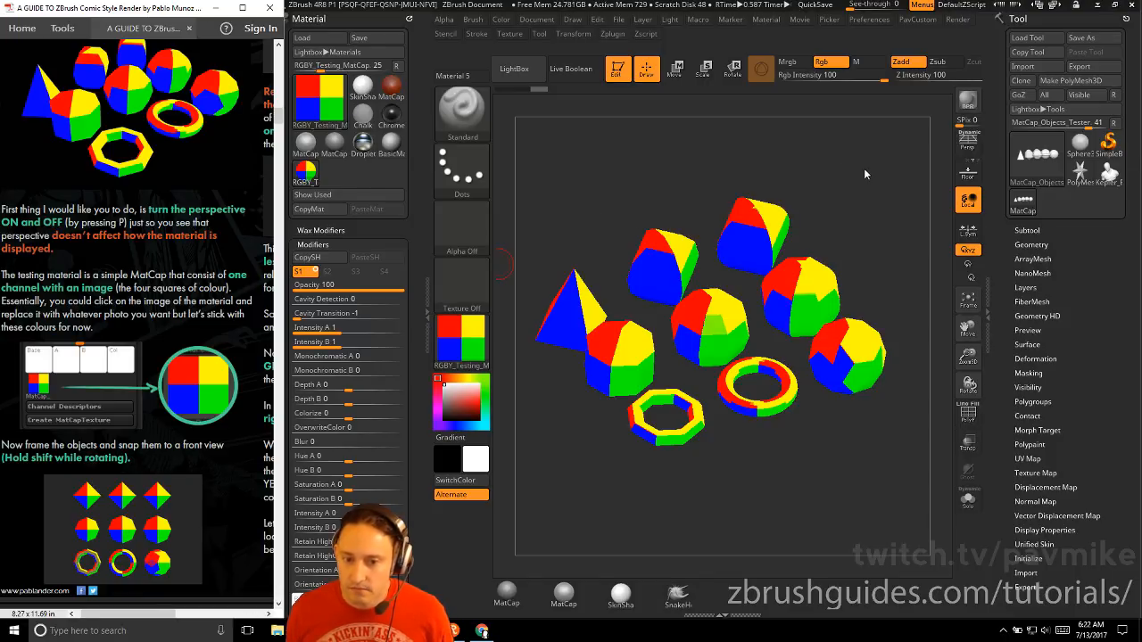
mouse_move(864, 170)
mouse_down()
mouse_move(868, 203)
mouse_move(868, 164)
mouse_move(870, 177)
mouse_up()
key(p)
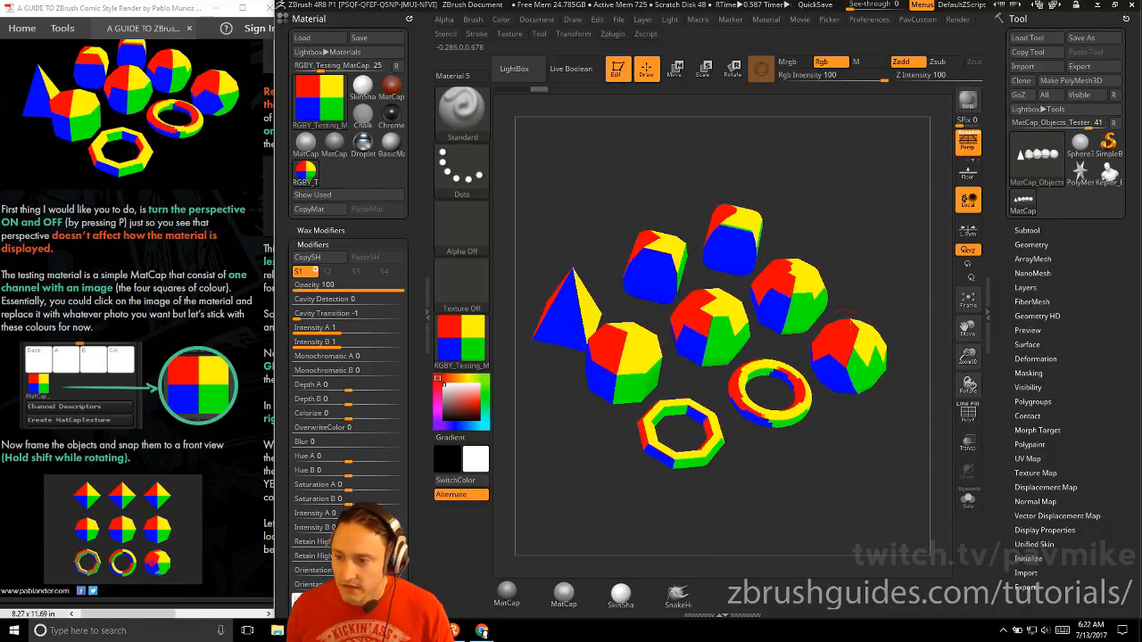
key(p)
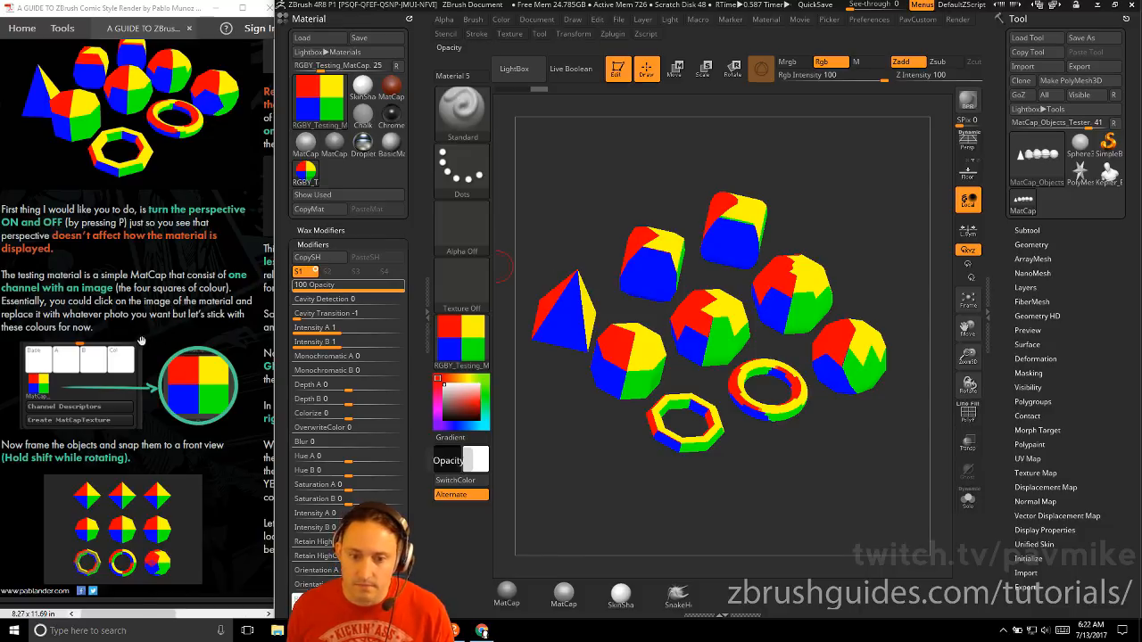
Close and redock the Material palette, and inspect the RGBY testing MatCap's texture image below its modifiers
scroll(239, 375, down, 2)
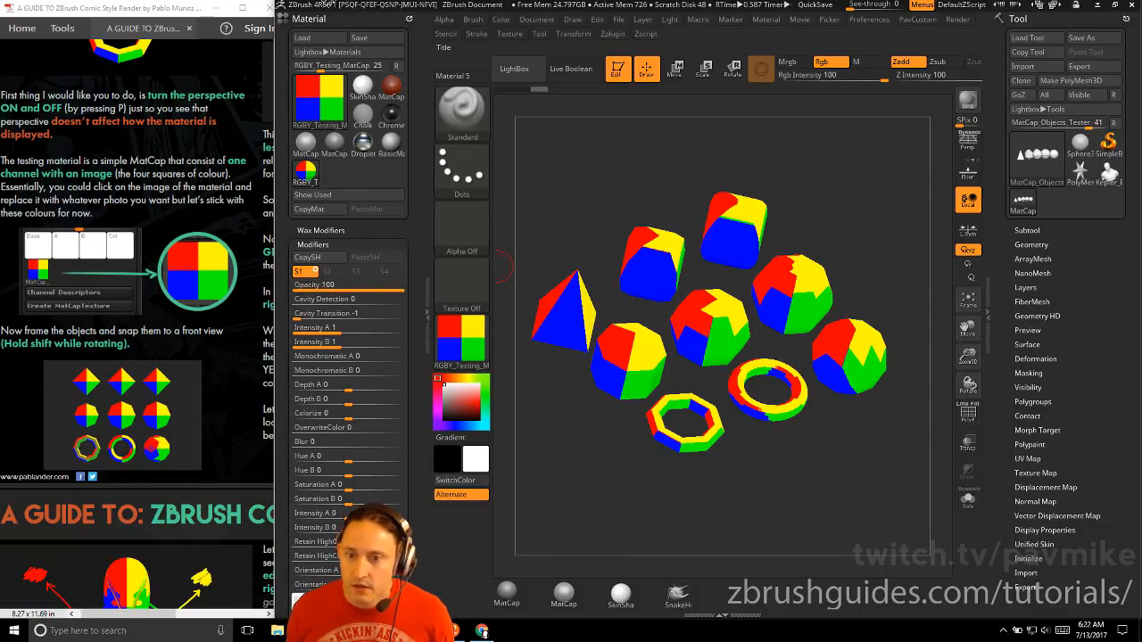
click(405, 17)
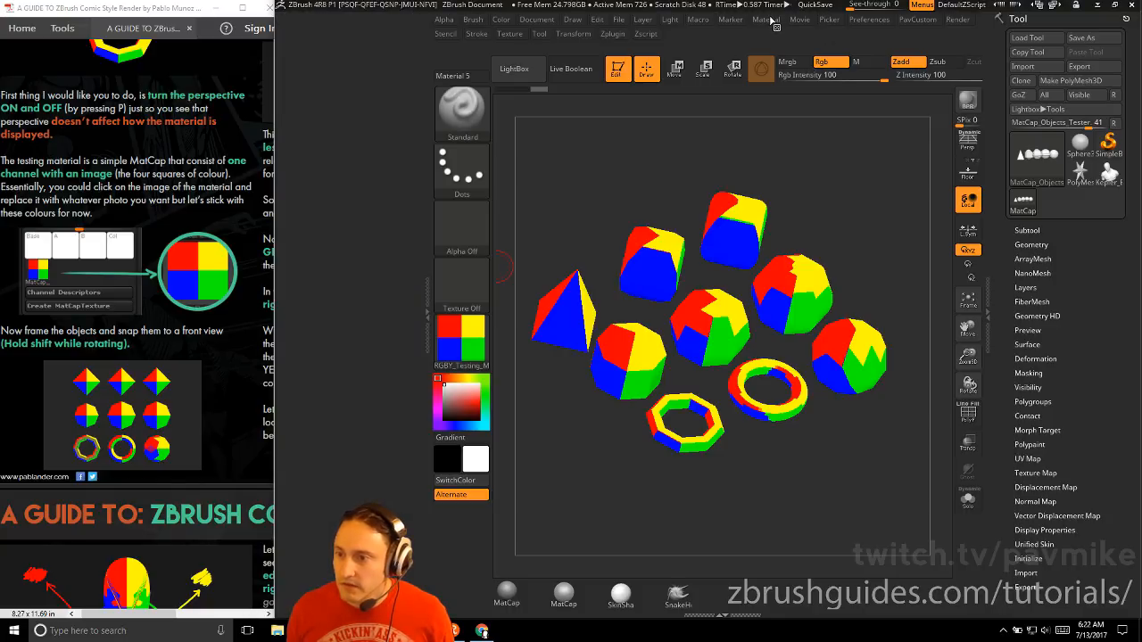
click(767, 20)
click(757, 30)
scroll(417, 215, down, 2)
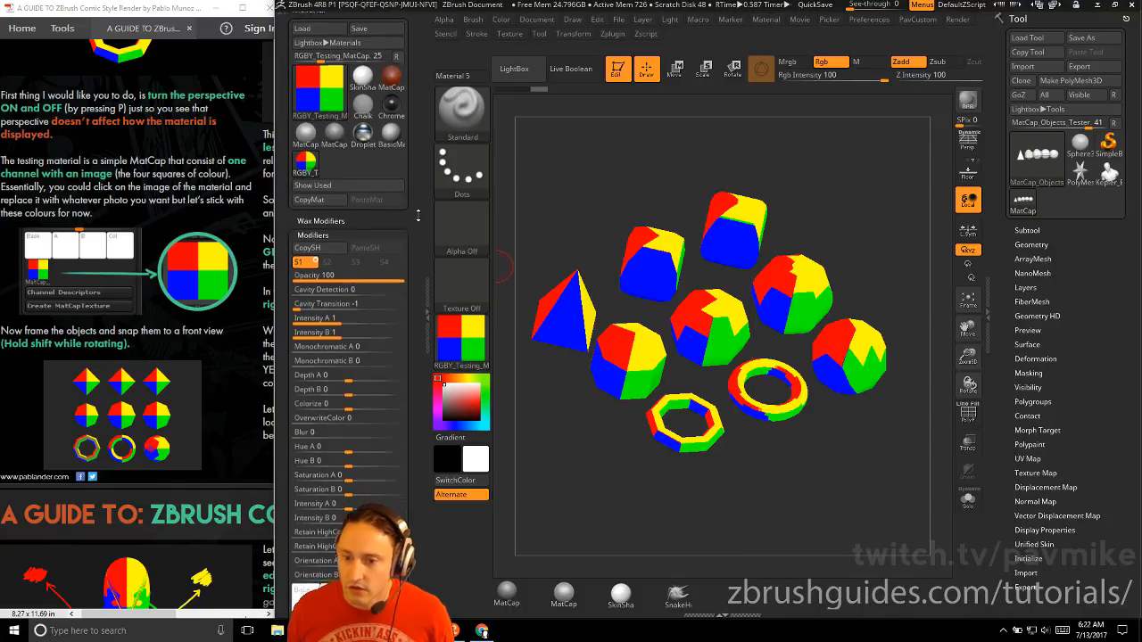
scroll(417, 216, down, 5)
mouse_move(306, 294)
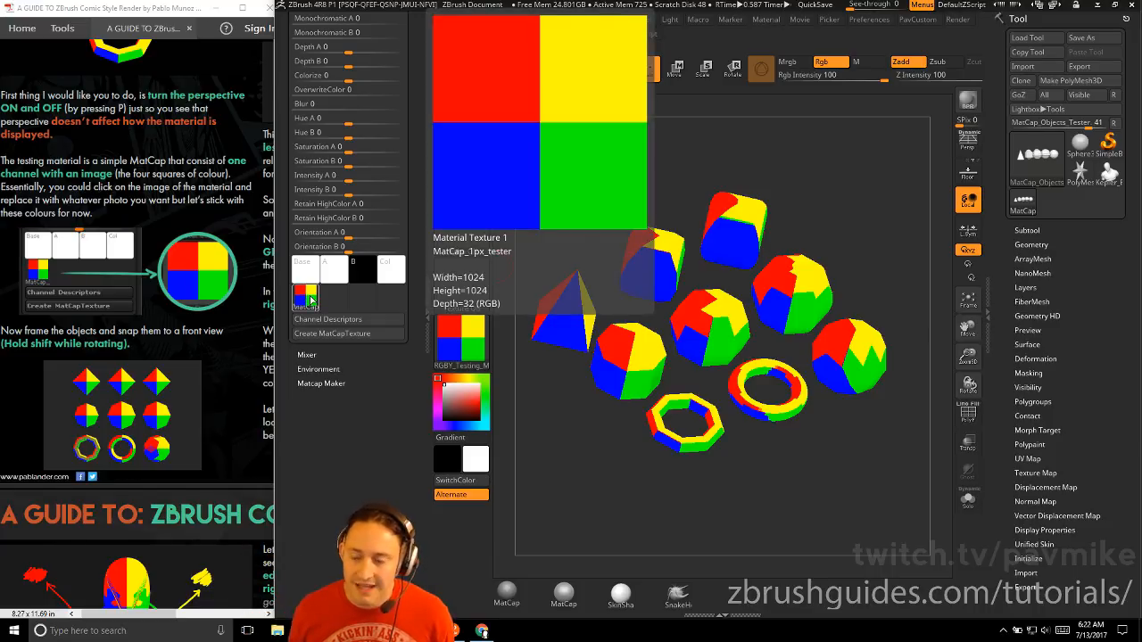
Snap the MatCap test objects to the front view and fit them to the canvas
drag(858, 184, 811, 216)
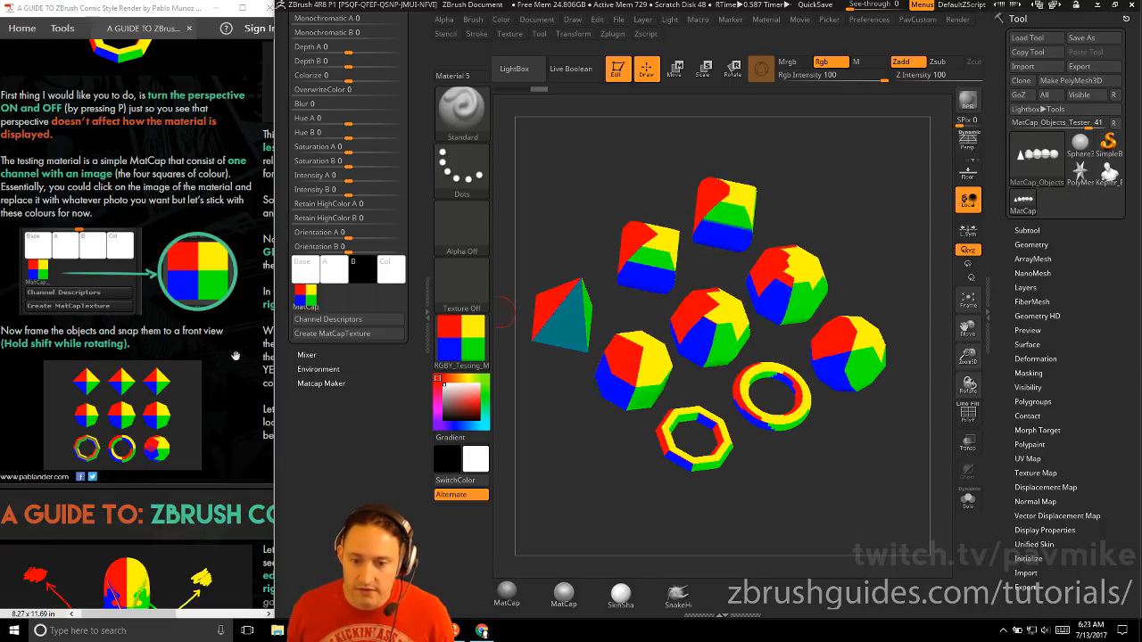
shift+drag(943, 226, 901, 308)
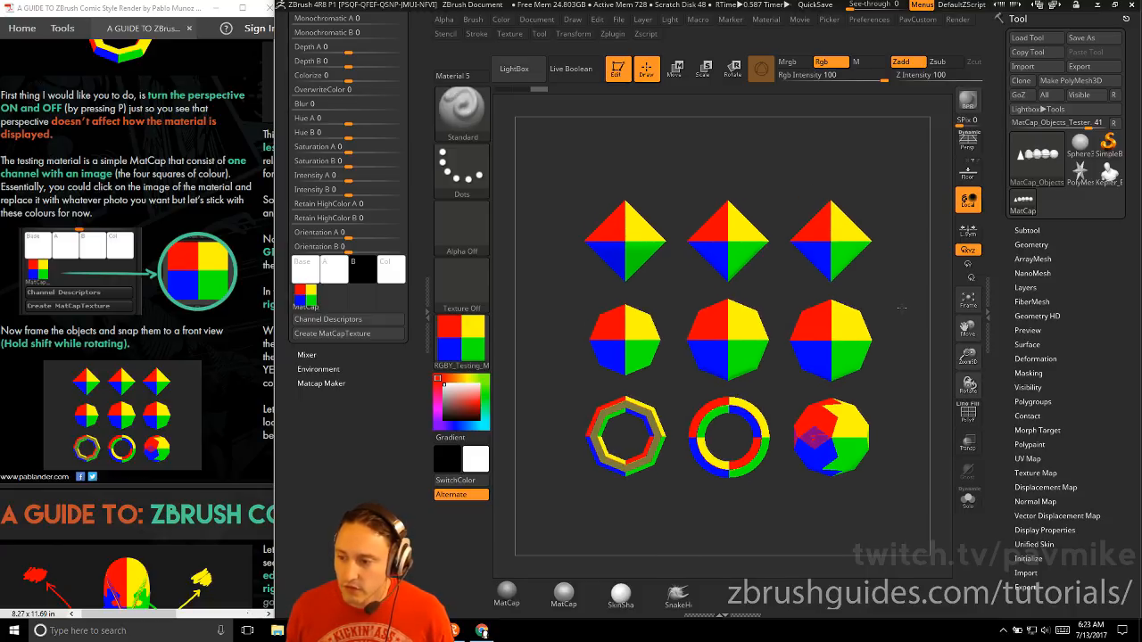
click(968, 307)
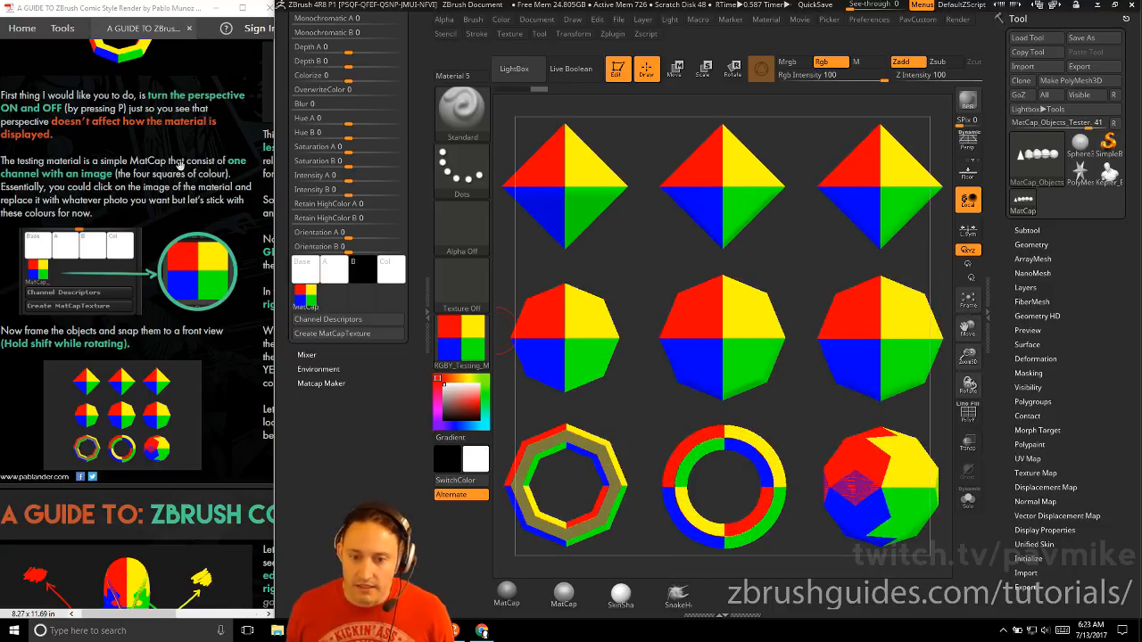
Read the guide's rotation section and tilt the objects vertically to compare colour transitions between the low- and high-polygon columns
scroll(178, 165, down, 10)
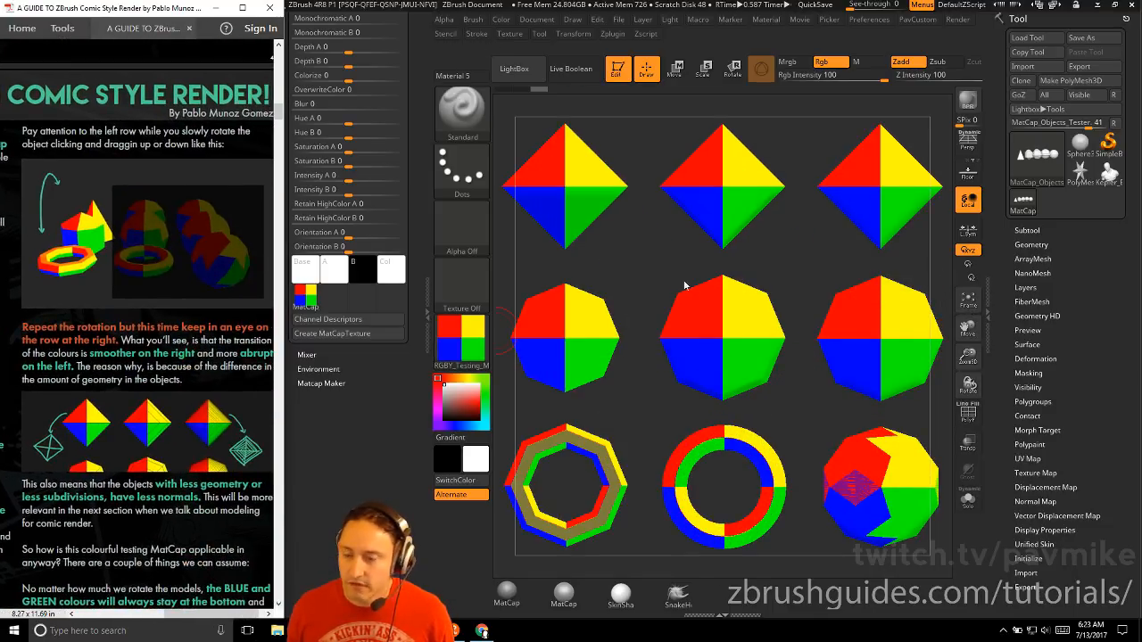
scroll(169, 214, down, 2)
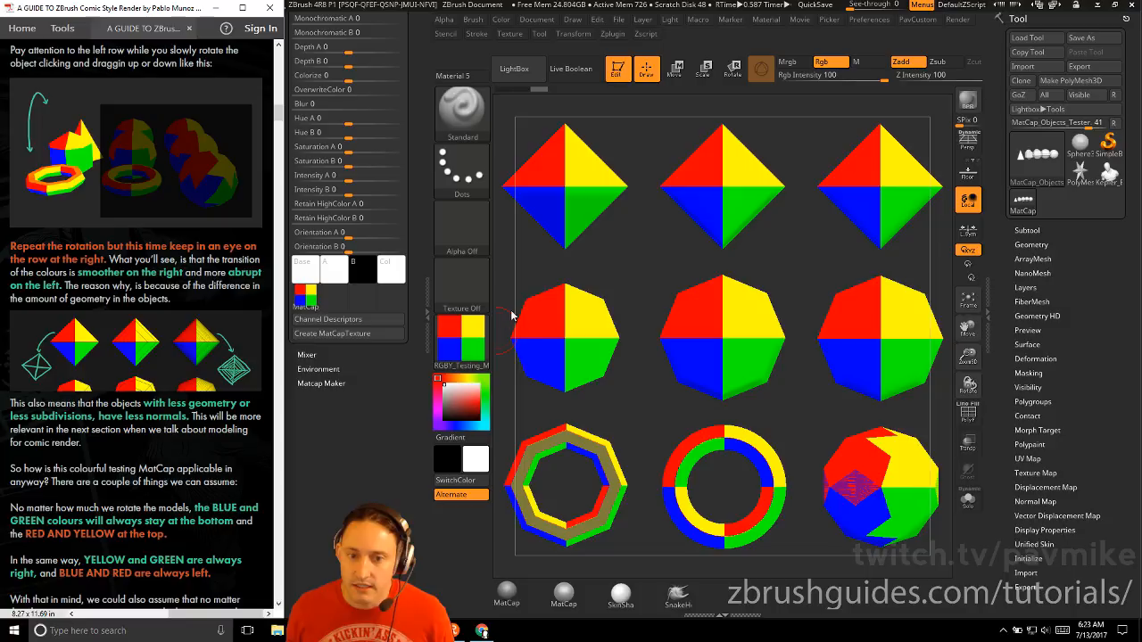
drag(634, 268, 636, 237)
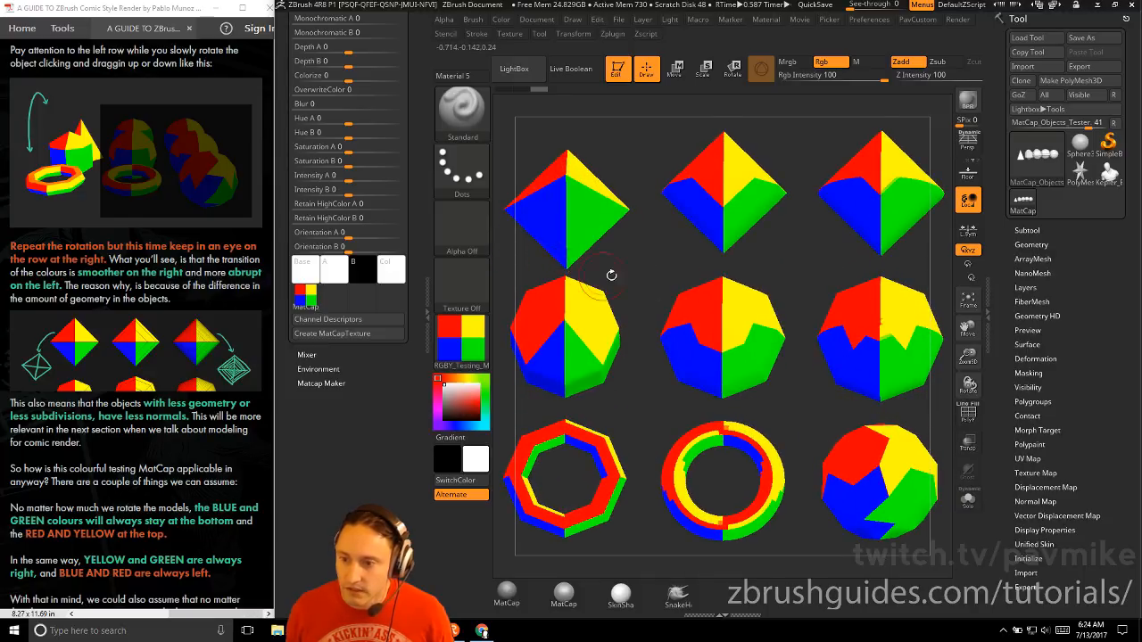
drag(602, 299, 625, 210)
scroll(139, 410, down, 3)
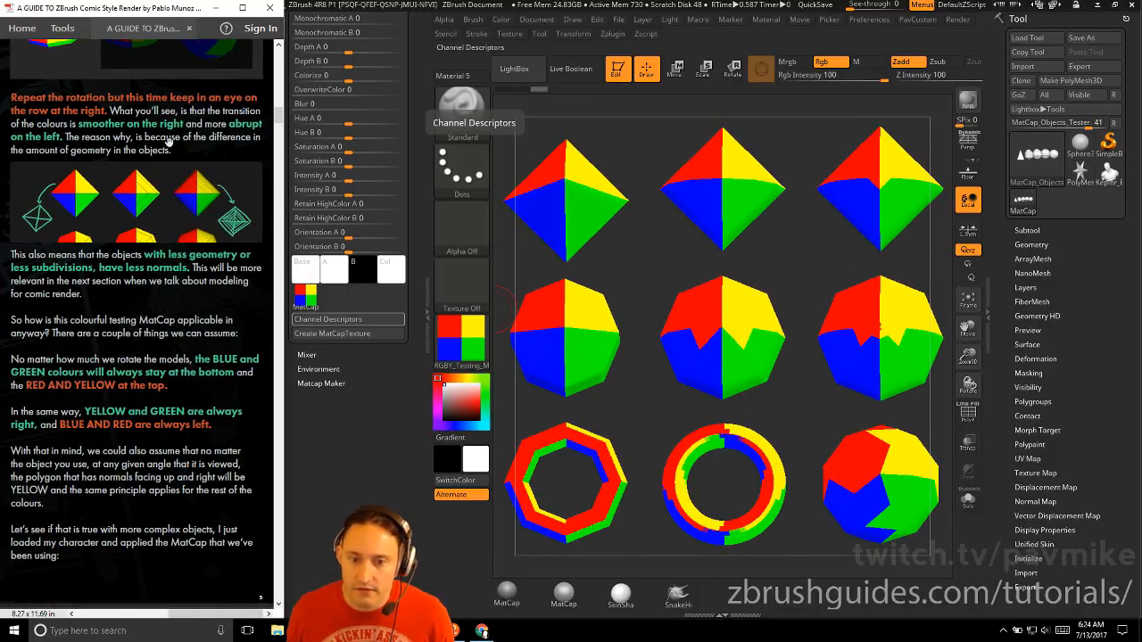
scroll(163, 359, down, 1)
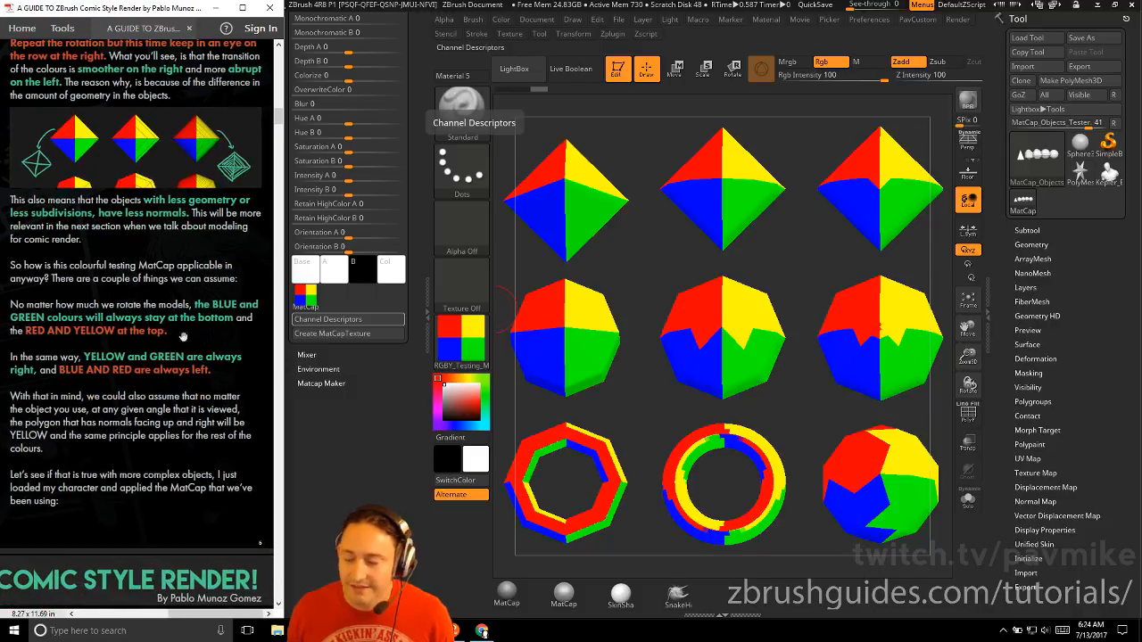
Turn on PolyFrame and tilt the test objects to compare their polygon density with the colour changes
key(shift+f)
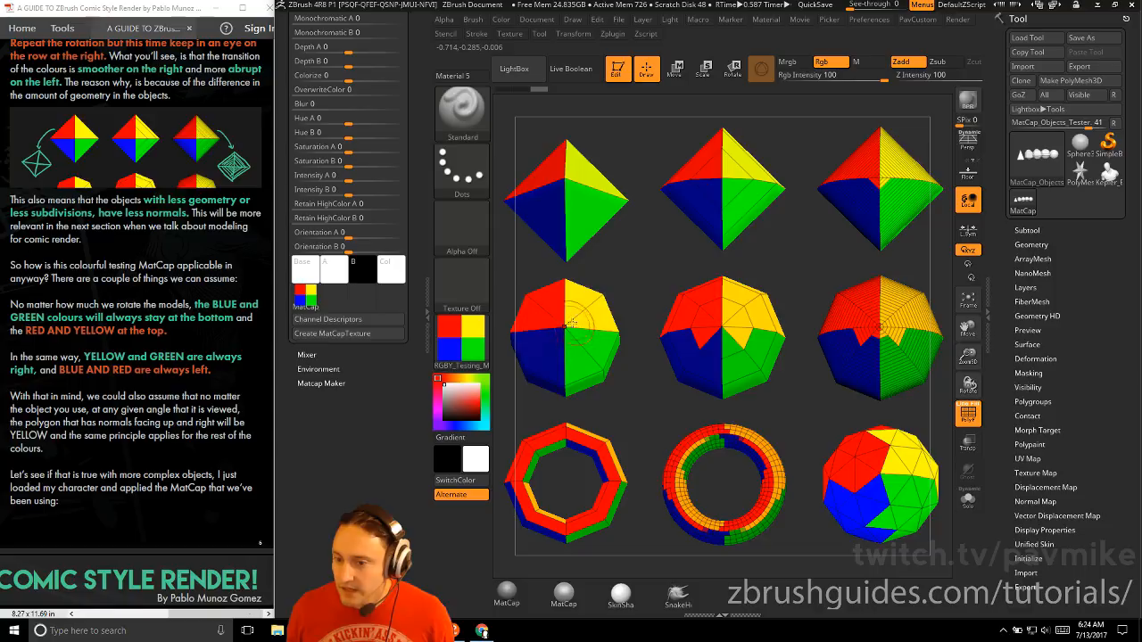
mouse_move(621, 299)
mouse_down()
mouse_move(618, 270)
mouse_move(614, 285)
mouse_up()
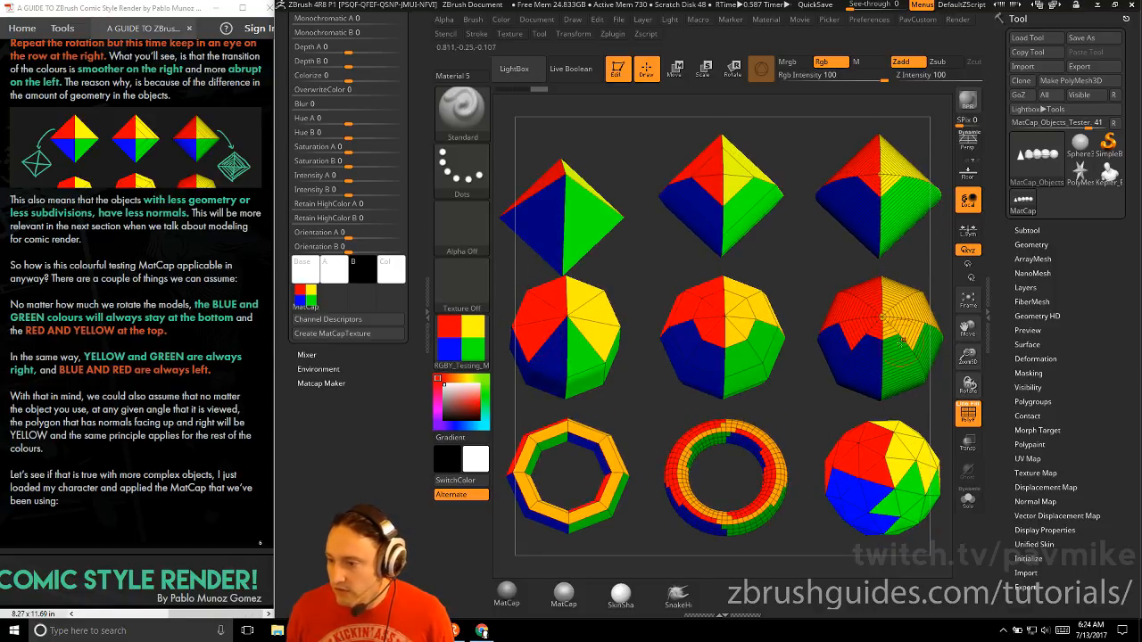
mouse_move(647, 288)
mouse_down()
mouse_move(652, 301)
mouse_move(644, 227)
mouse_move(645, 270)
mouse_up()
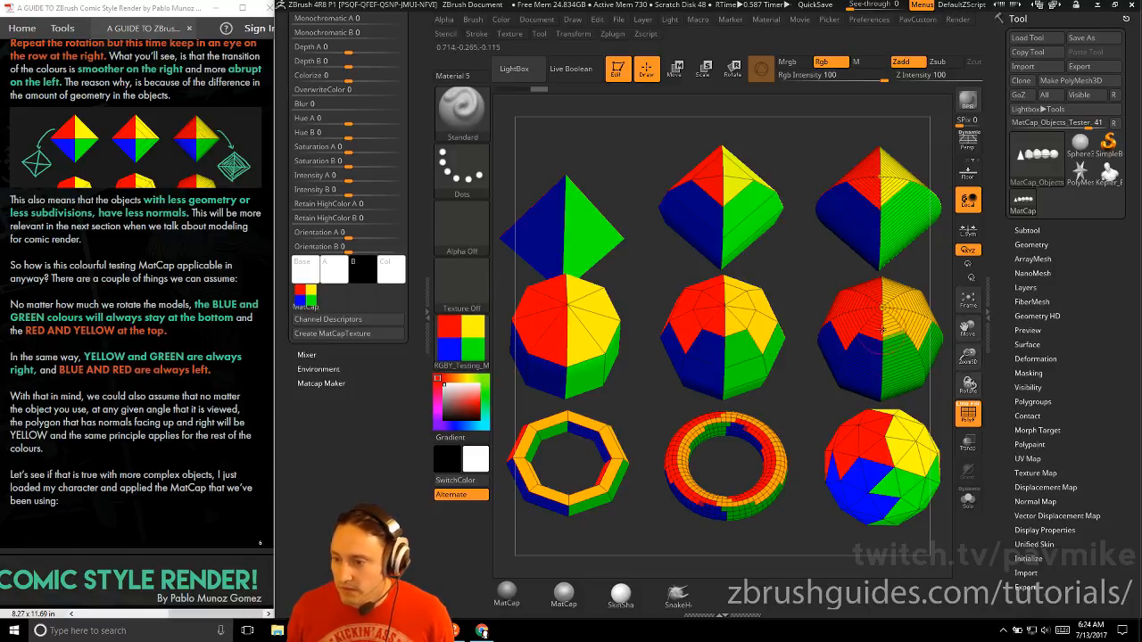
scroll(189, 361, down, 3)
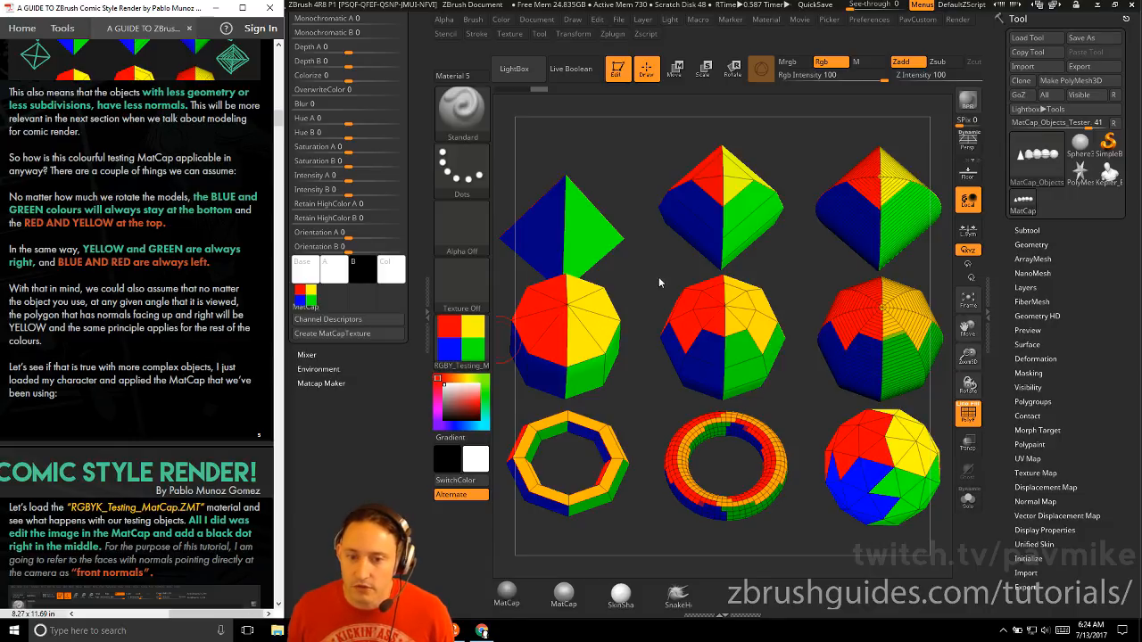
Snap the test objects back to the front view and activate the Move gizmo to examine the central object
shift+drag(633, 173, 632, 193)
drag(646, 265, 752, 280)
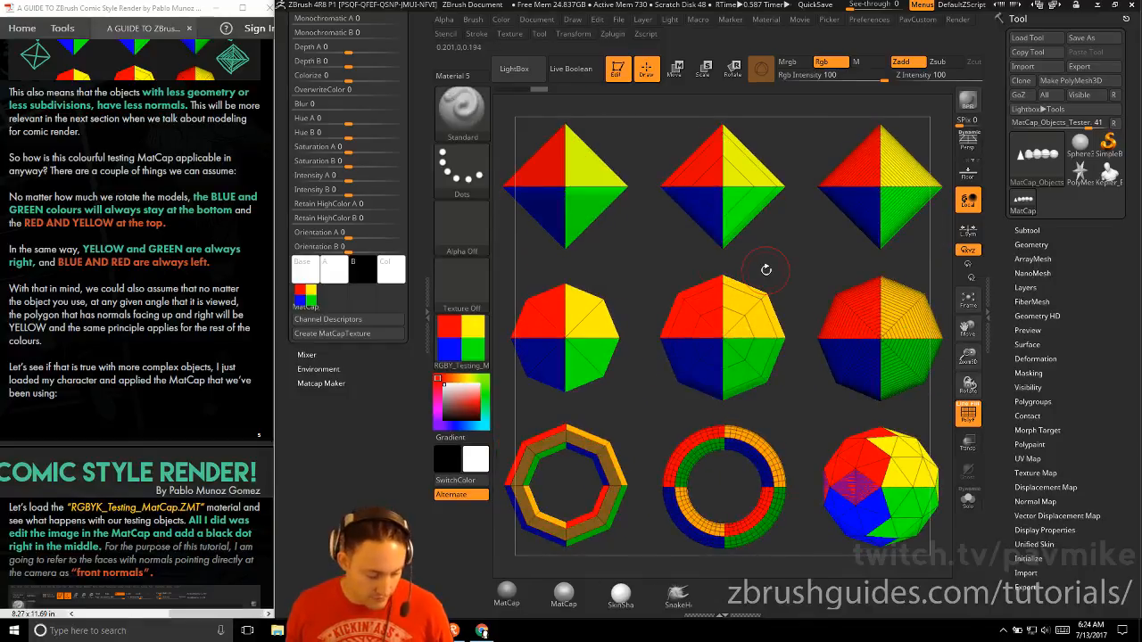
key(w)
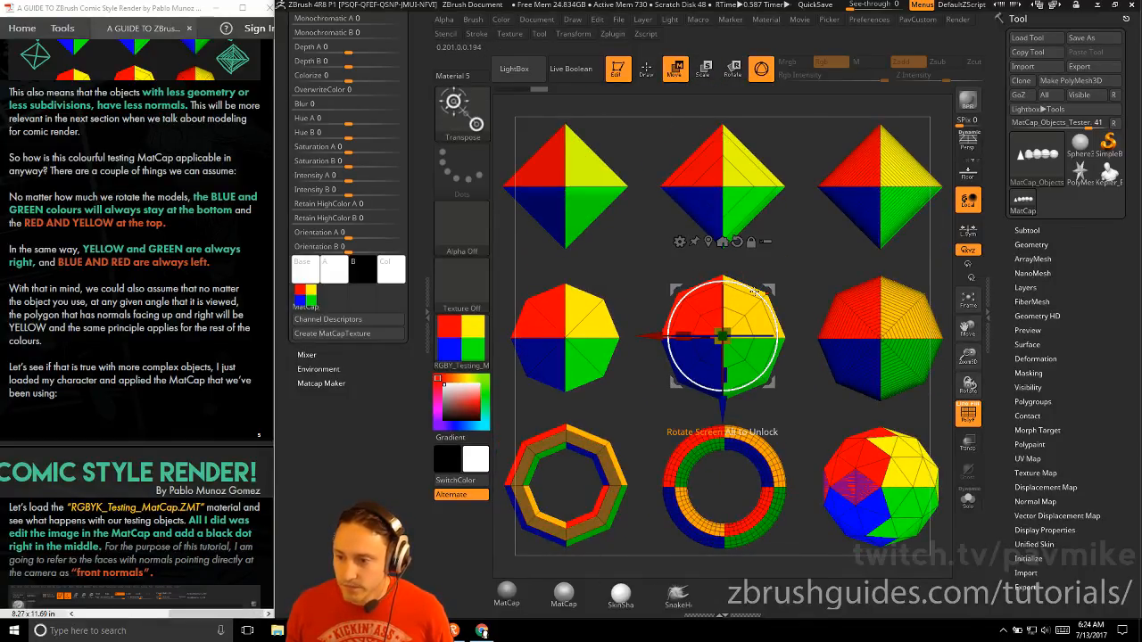
drag(757, 292, 733, 321)
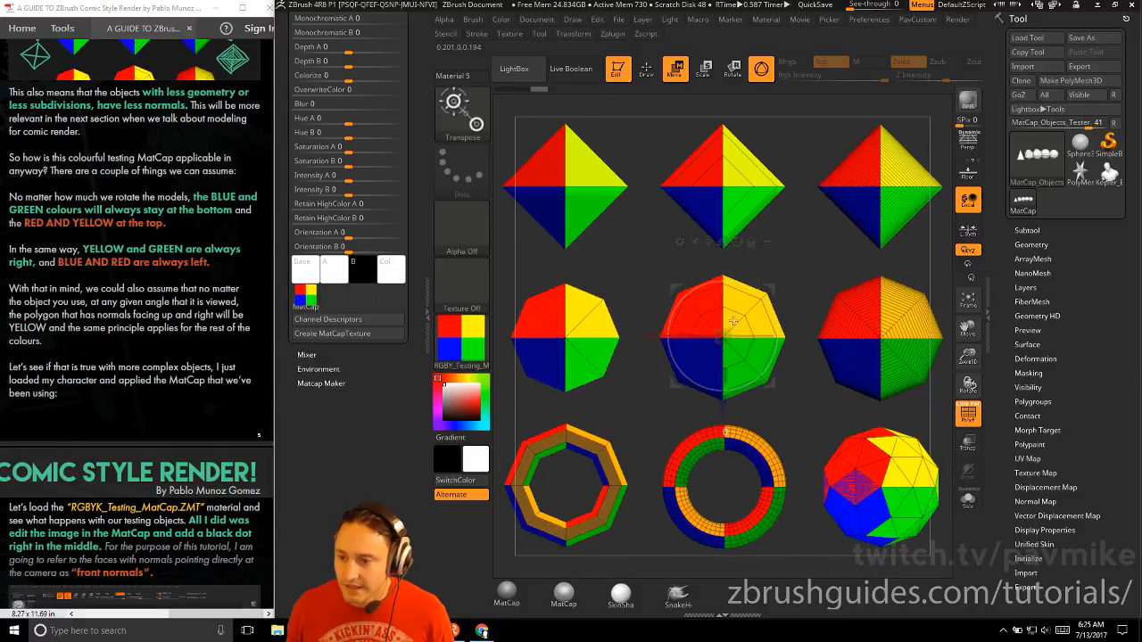
mouse_move(644, 160)
mouse_down()
mouse_move(660, 193)
mouse_move(656, 168)
mouse_up()
Switch to the Kepler_Bust tool, turn off PolyFrame, and orient the whole bust upright in the canvas
scroll(176, 344, down, 5)
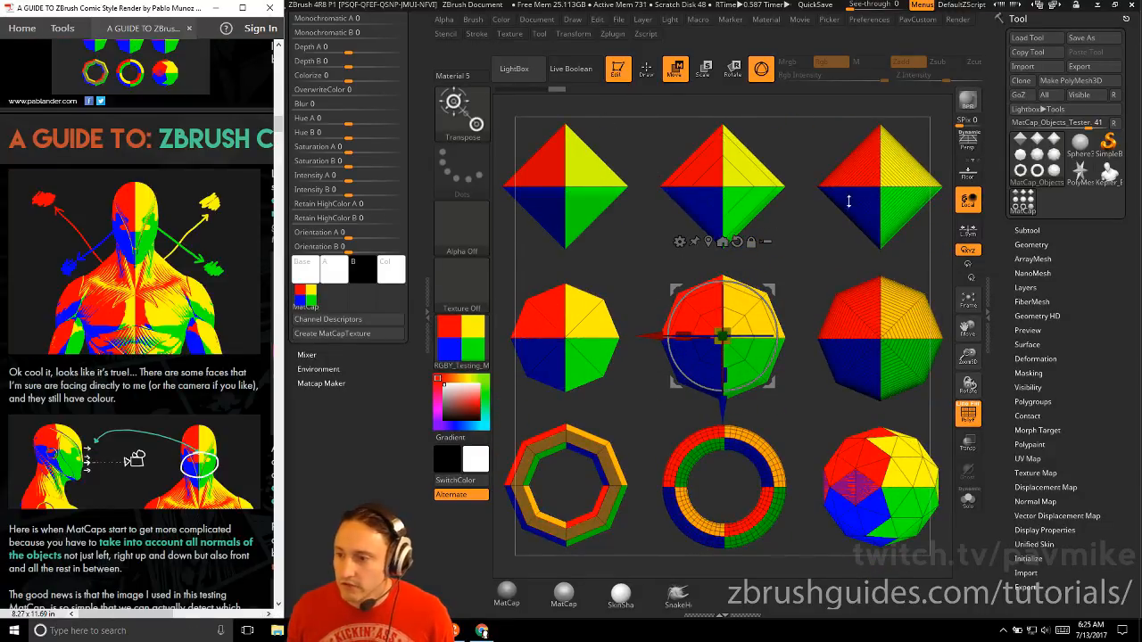
click(1109, 171)
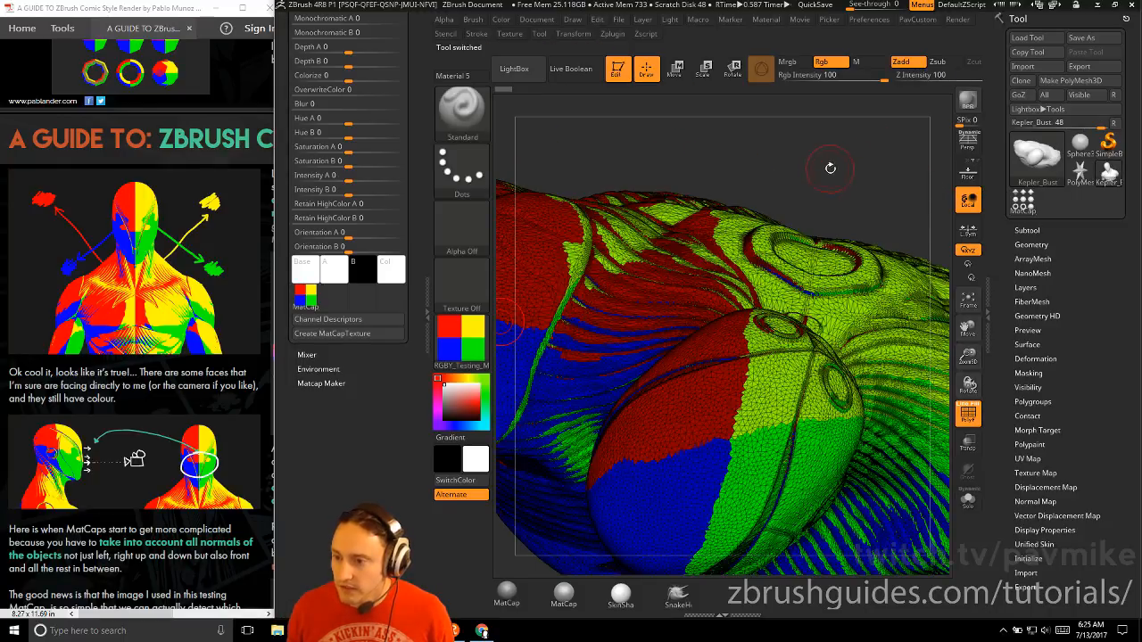
drag(829, 161, 933, 421)
click(967, 419)
drag(772, 183, 770, 153)
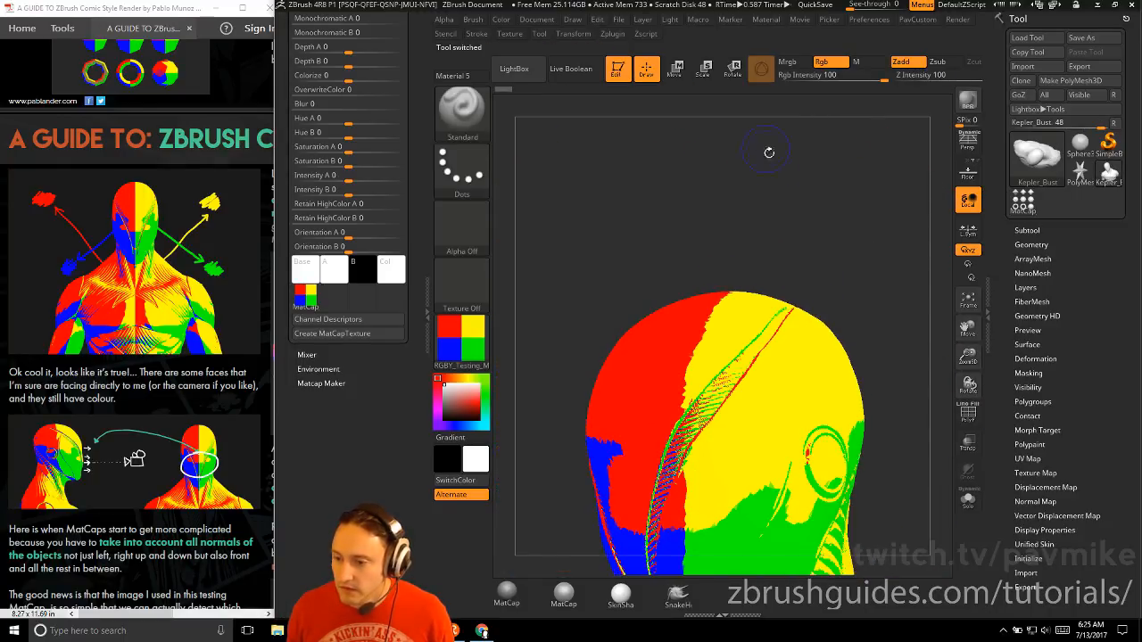
alt+drag(811, 193, 754, 184)
alt+drag(819, 268, 871, 241)
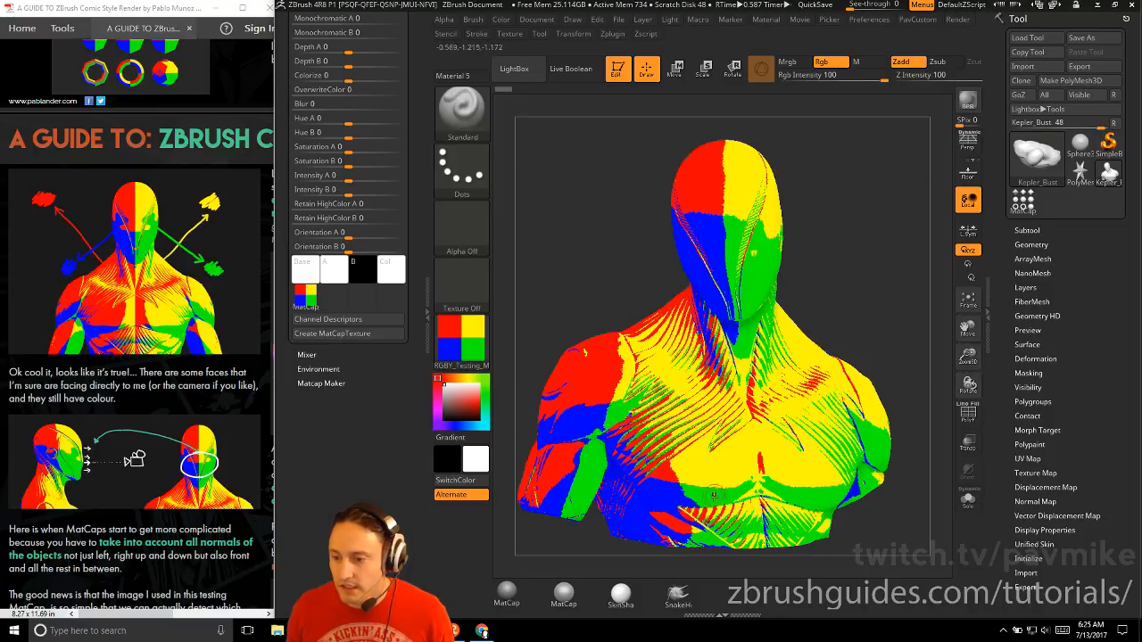
Zoom in on the Kepler bust's face and temporarily display PolyFrame to examine its camera-facing polygons
scroll(160, 389, down, 3)
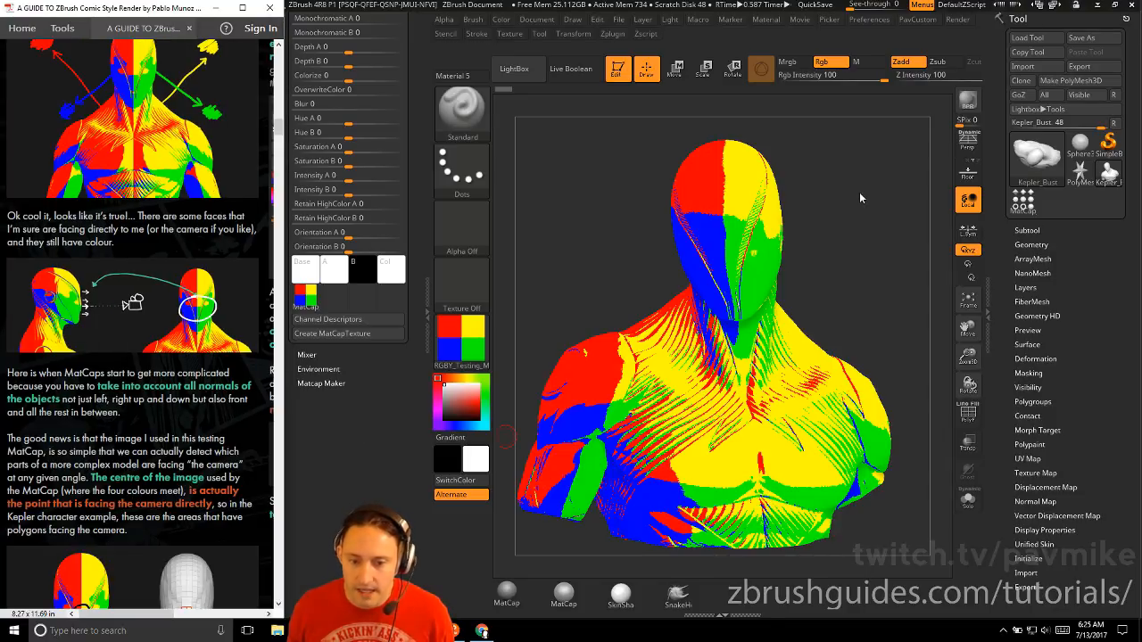
mouse_move(847, 198)
mouse_down()
mouse_move(875, 208)
mouse_move(874, 321)
mouse_up()
click(966, 413)
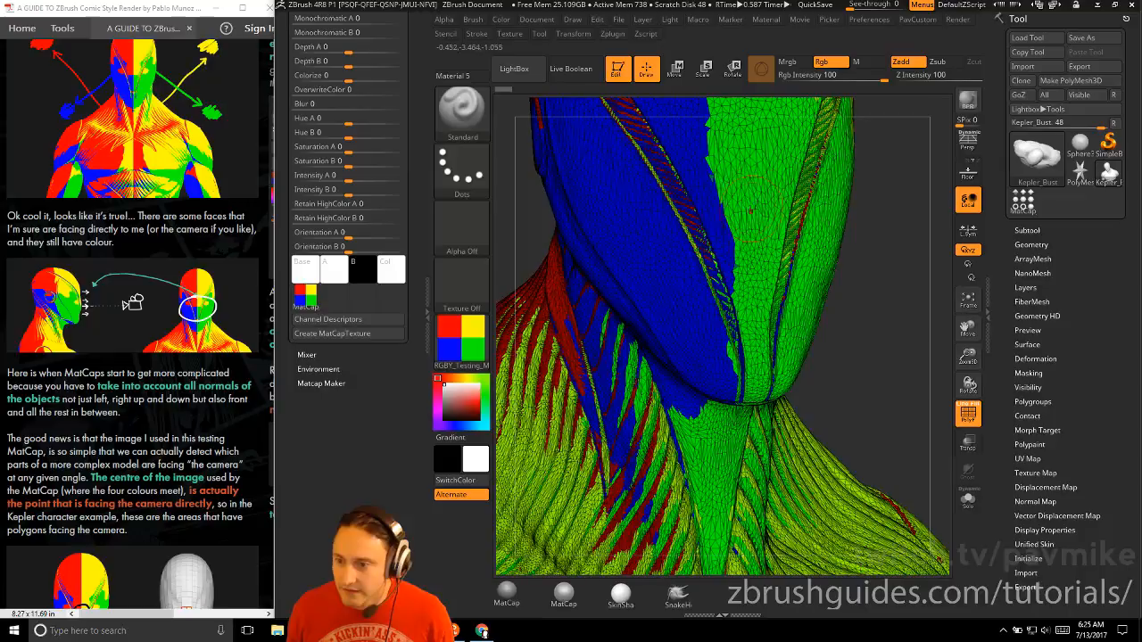
alt+drag(871, 211, 921, 193)
click(969, 414)
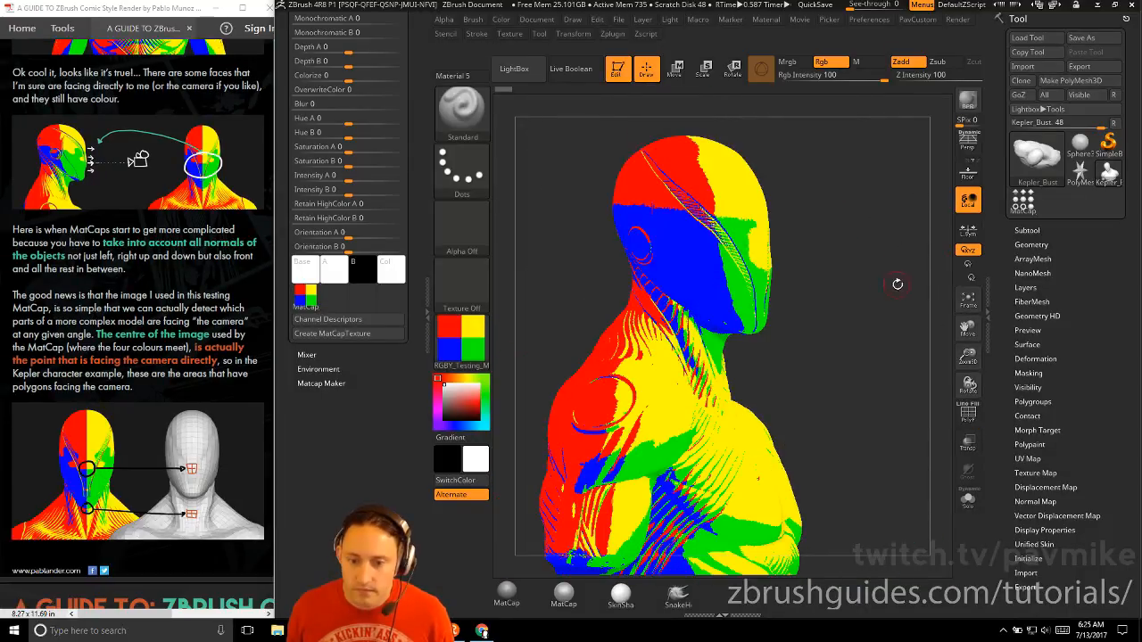
Rotate the bust to examine where the four MatCap colours meet, and compare it with the guide's front-facing polygon example
drag(887, 284, 723, 290)
alt+drag(630, 253, 594, 227)
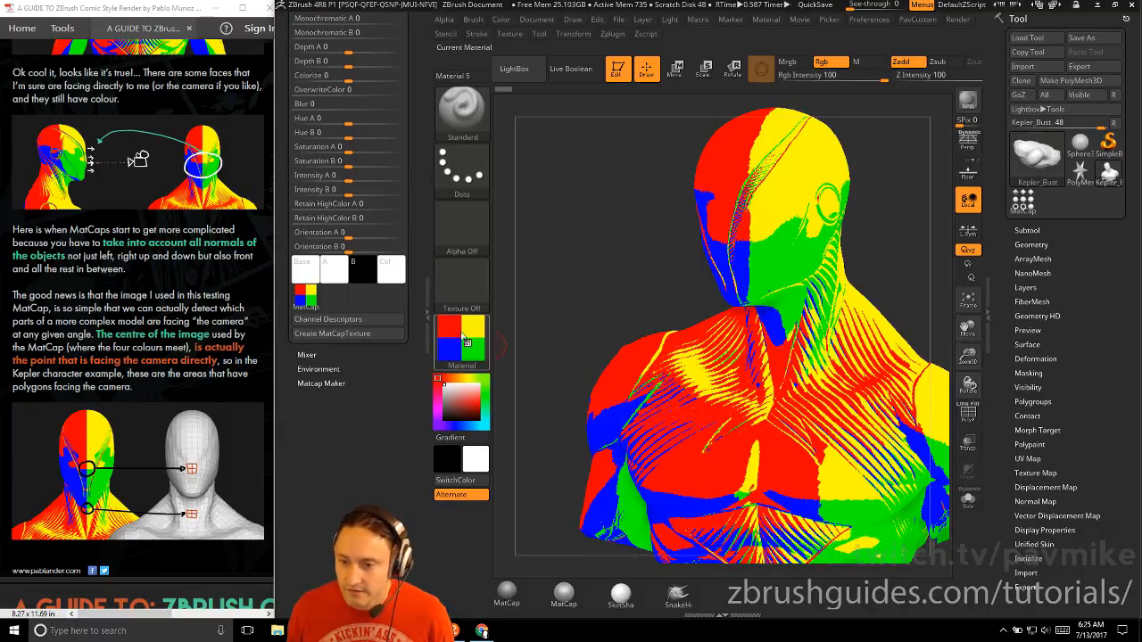
drag(572, 304, 738, 254)
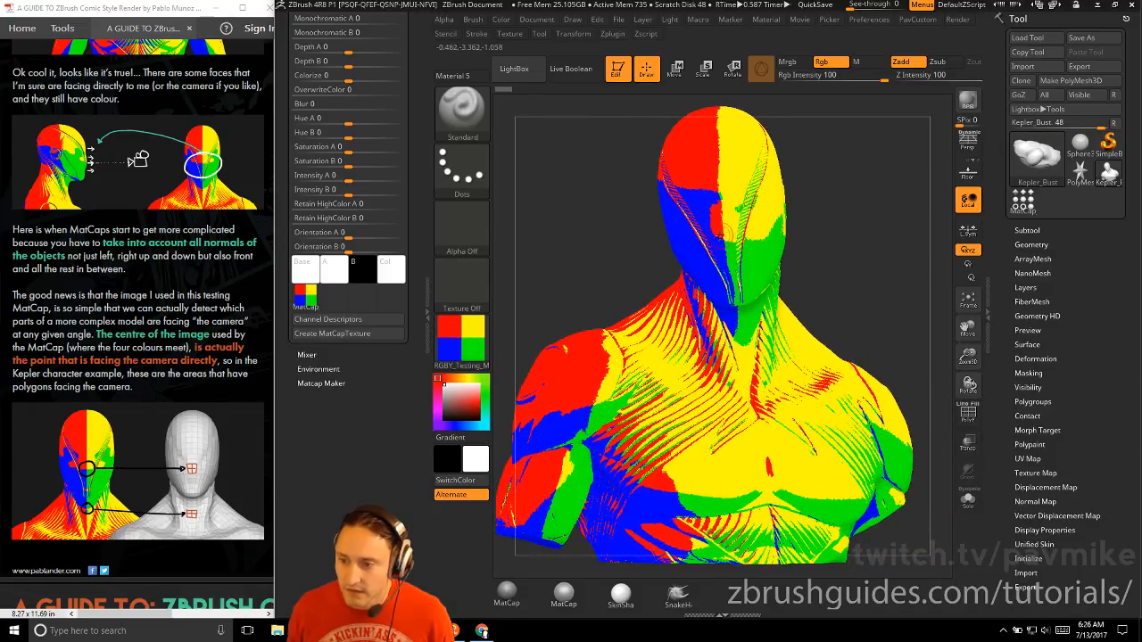
scroll(186, 378, down, 1)
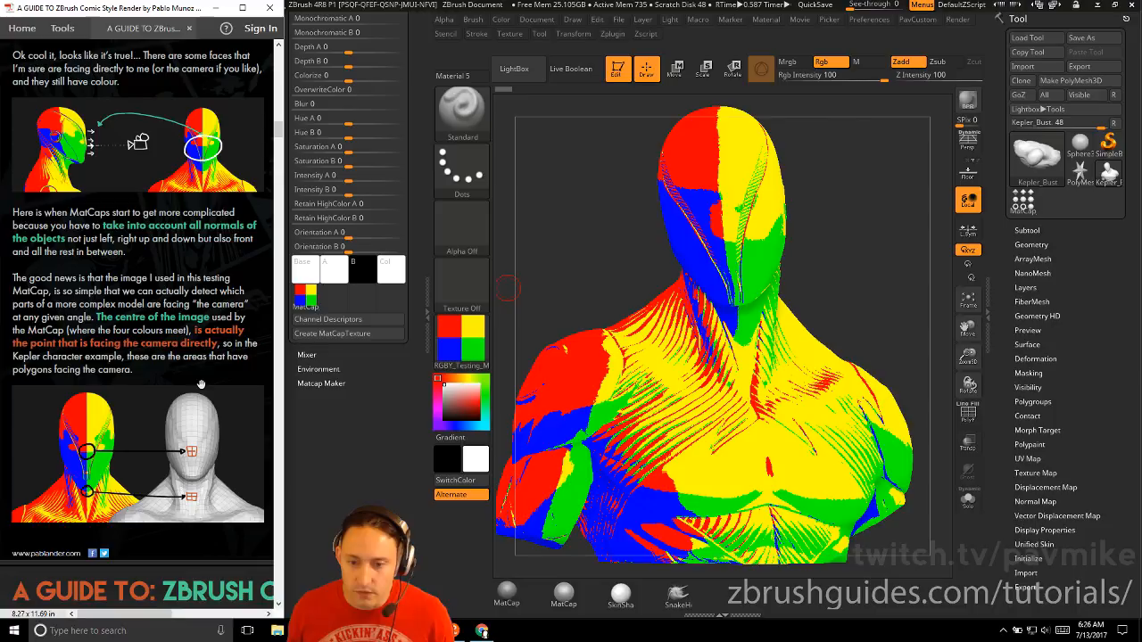
scroll(183, 443, down, 1)
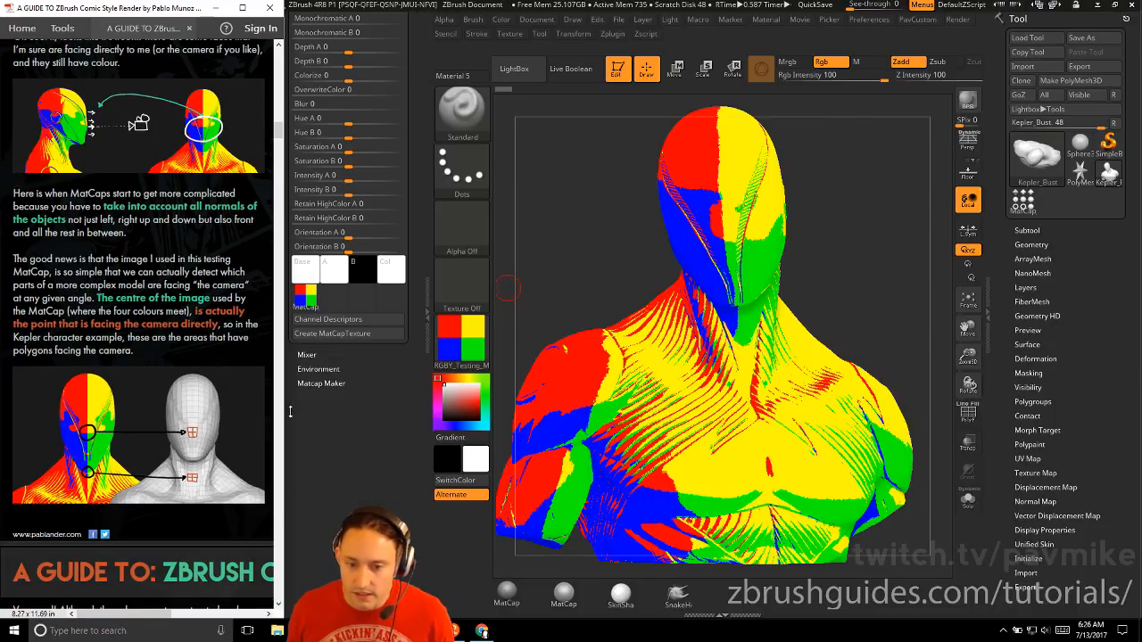
Advance the guide to its RGBYK testing section, switch to the MatCap_Objects_Tester tool, and face its test objects to the front
drag(552, 272, 717, 297)
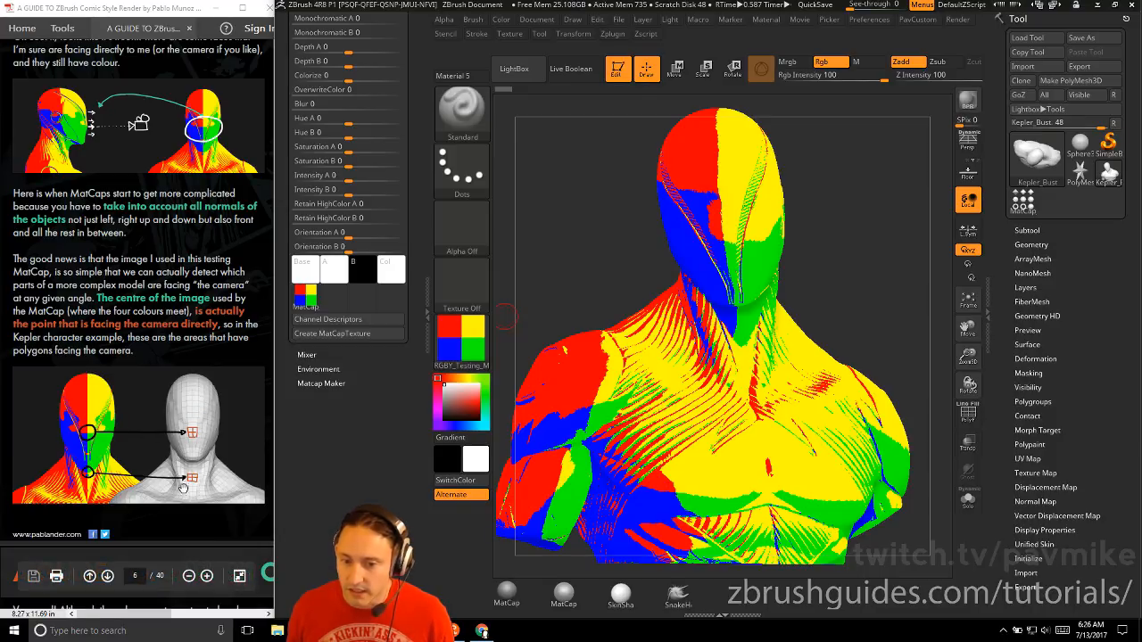
scroll(86, 428, down, 10)
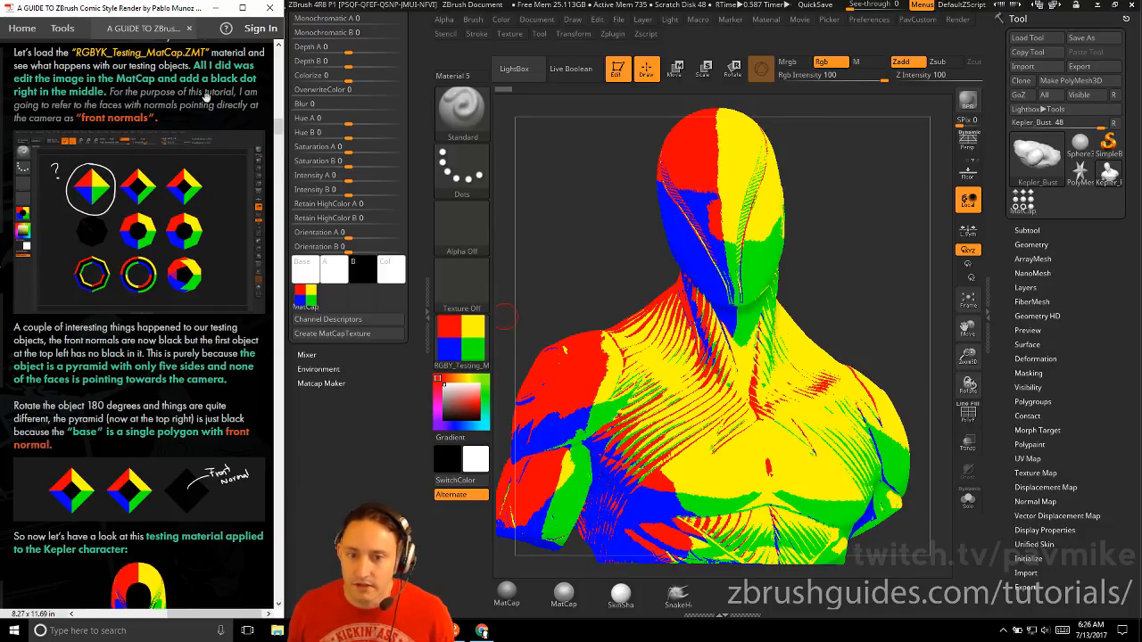
click(1023, 202)
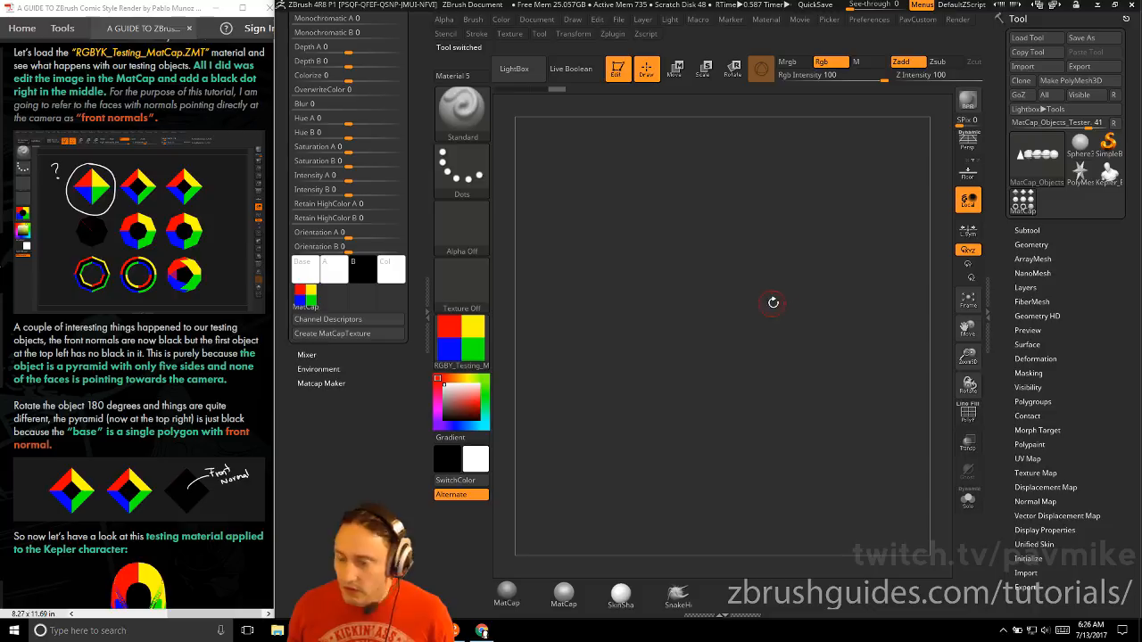
drag(713, 344, 711, 281)
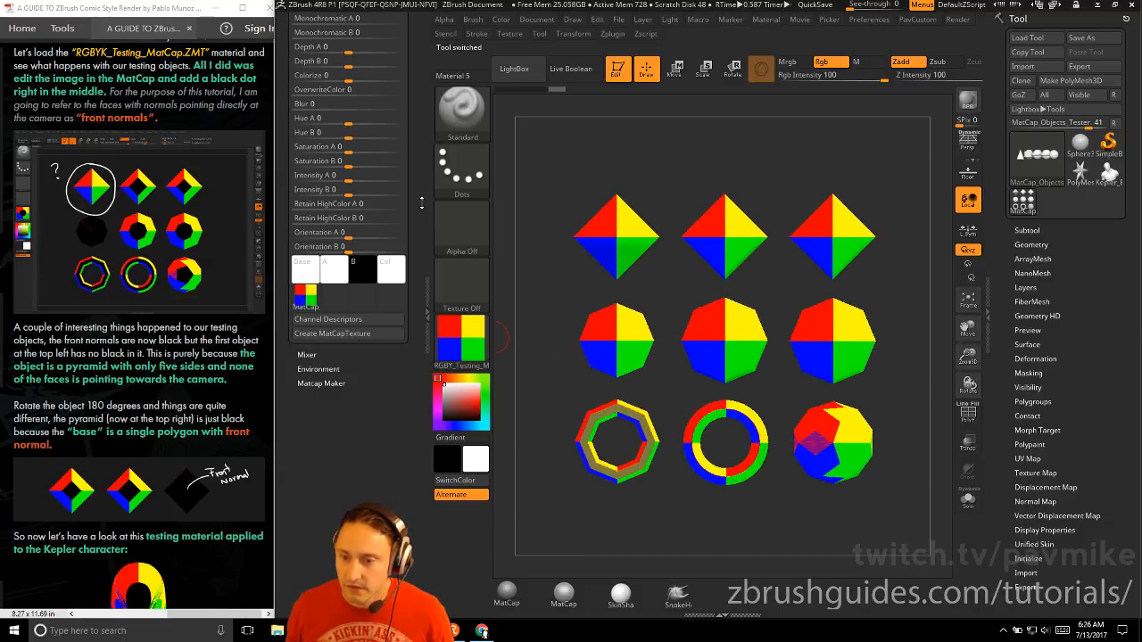
Load the RGBYK_Testing_MatCap material from the LightBox library onto the test objects
drag(422, 203, 426, 370)
click(459, 341)
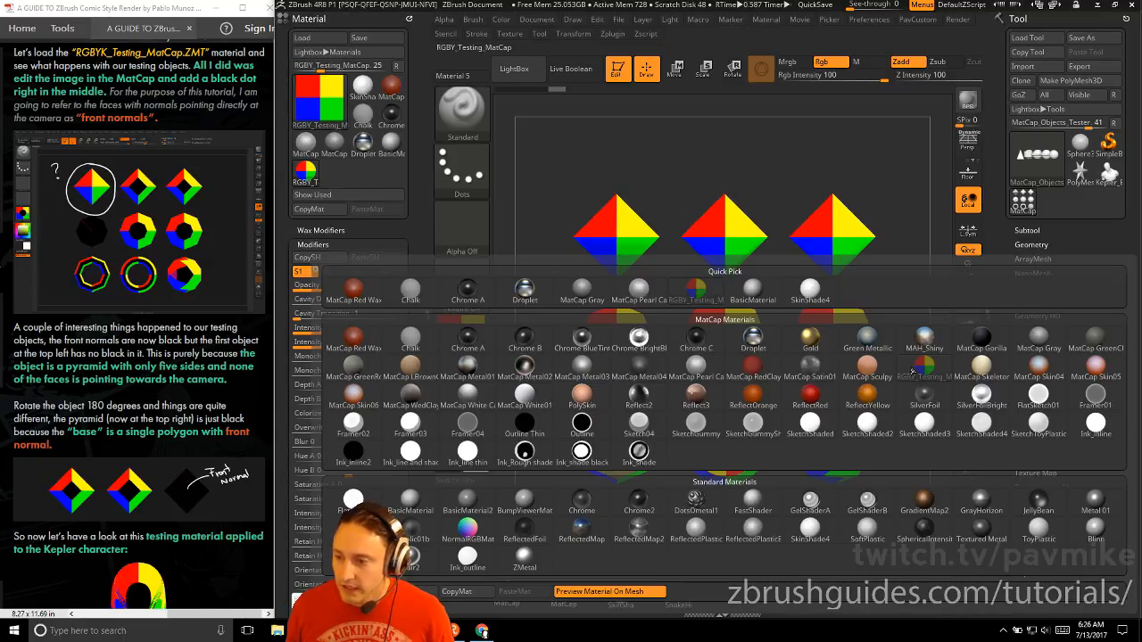
key(comma)
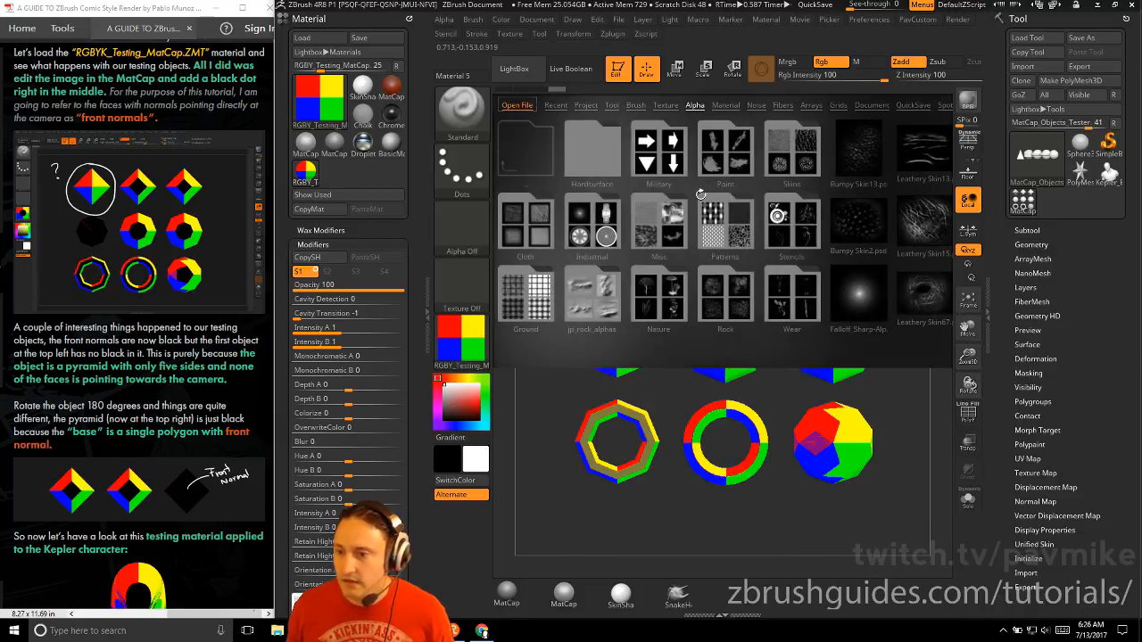
click(729, 105)
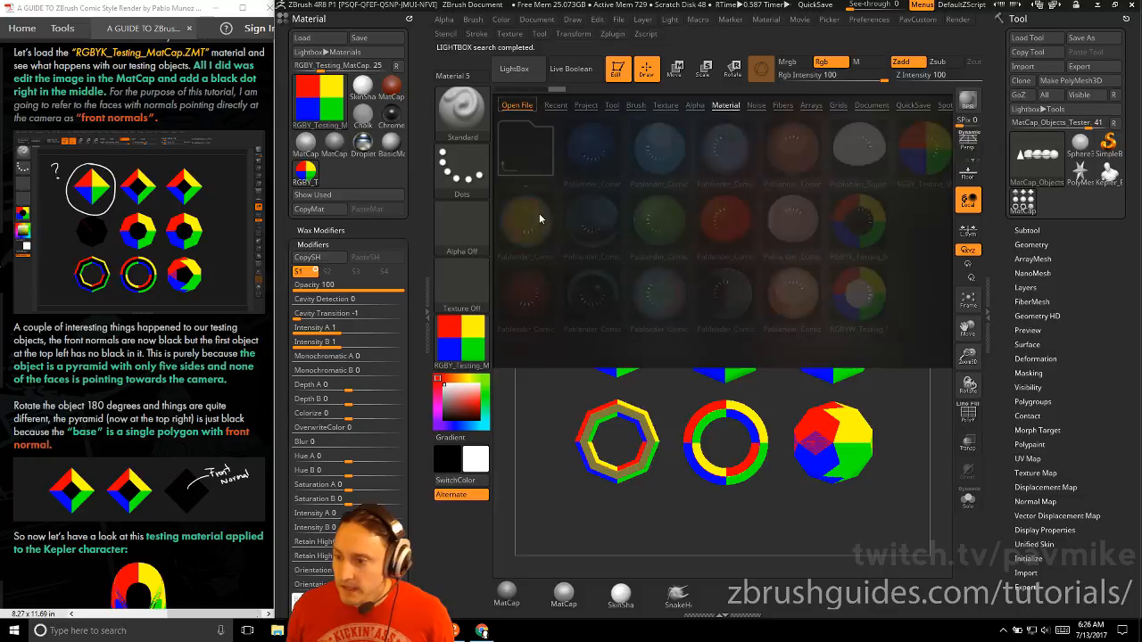
double_click(865, 223)
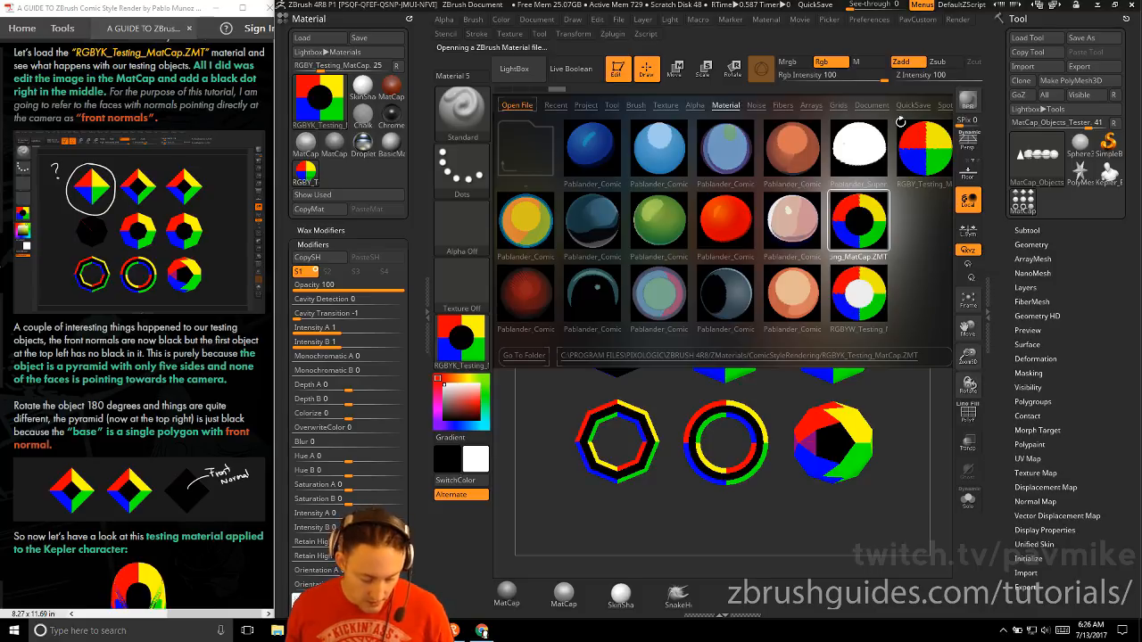
key(comma)
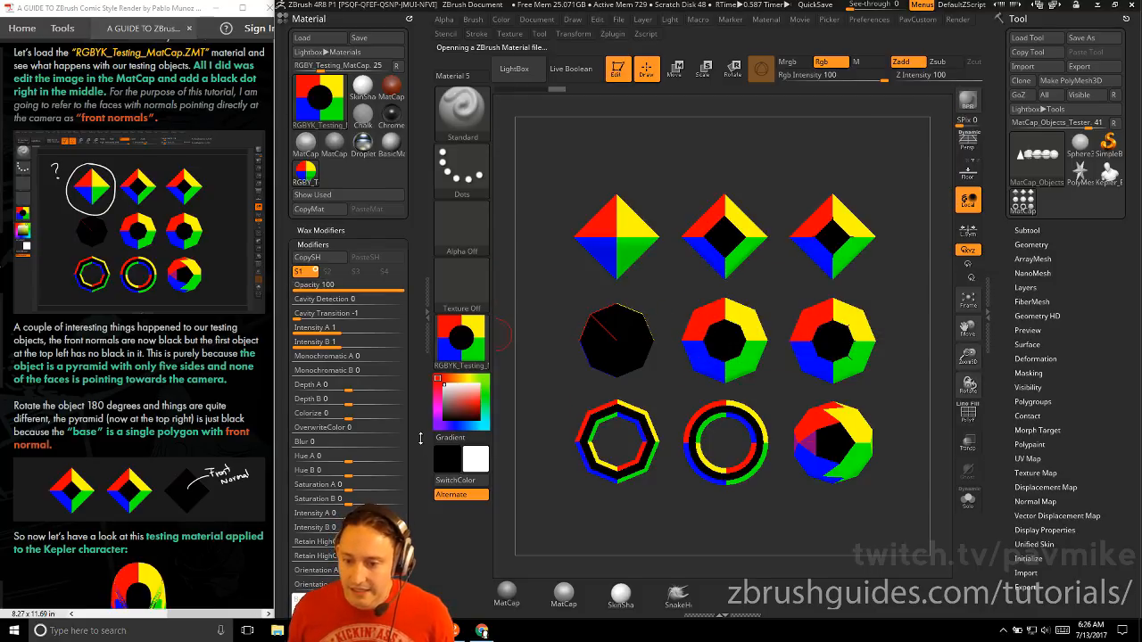
Examine the MatCap's texture image and rotate the test objects away from and back to the front view to study their front normals
drag(415, 501, 413, 332)
mouse_move(308, 462)
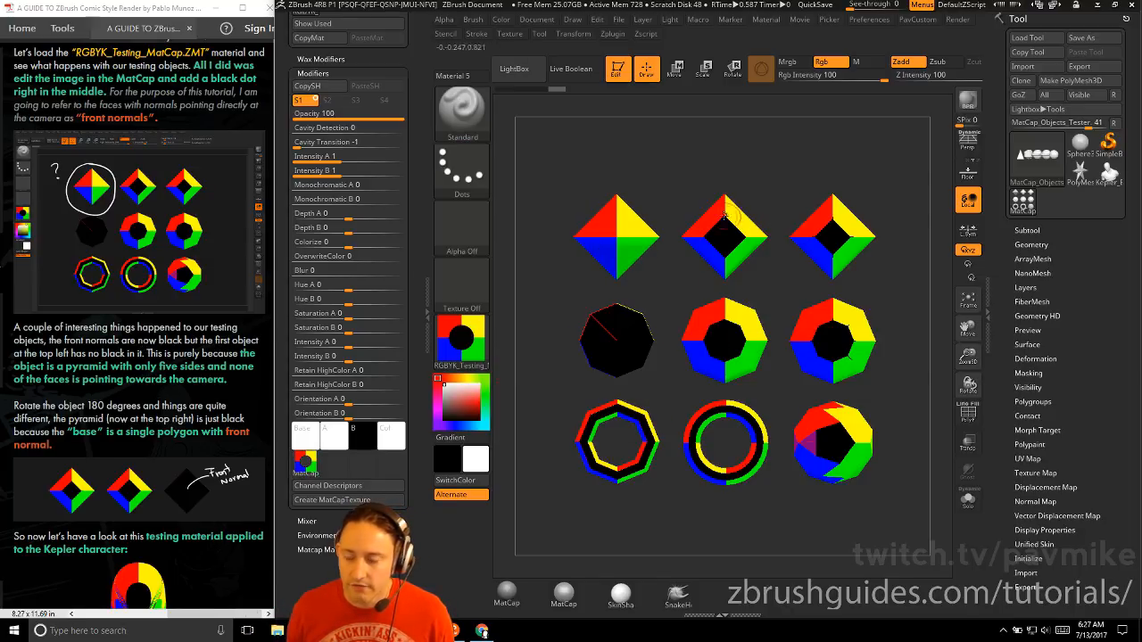
mouse_move(732, 214)
mouse_down()
mouse_move(736, 176)
mouse_move(739, 198)
mouse_move(730, 192)
mouse_up()
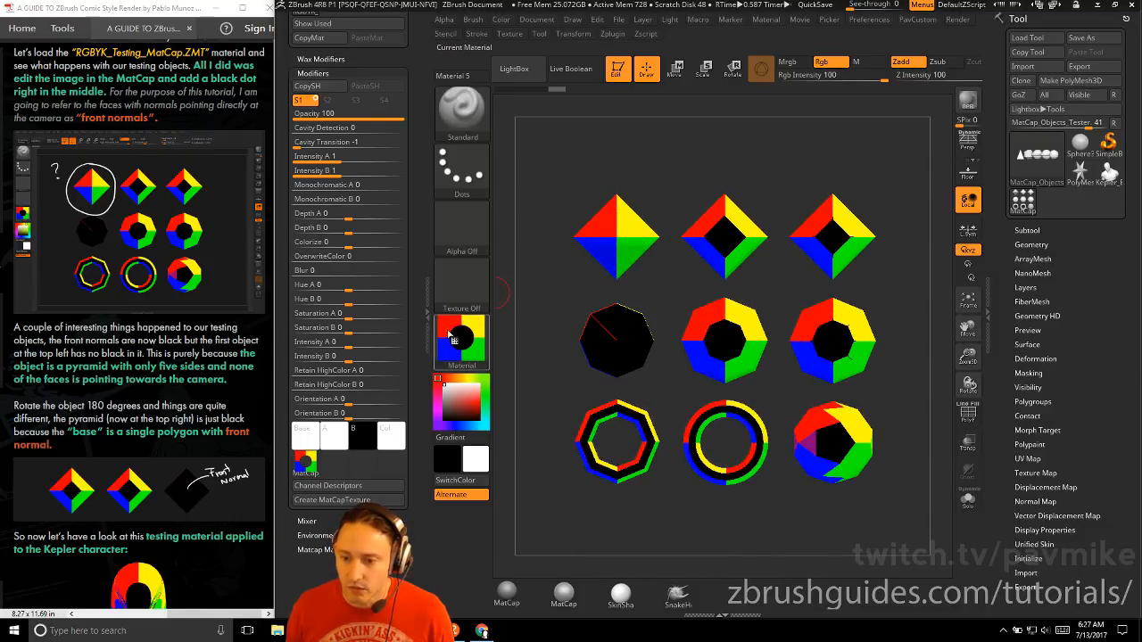
mouse_move(738, 163)
mouse_down()
mouse_move(786, 159)
mouse_move(738, 145)
mouse_move(770, 154)
mouse_move(775, 181)
mouse_move(748, 164)
mouse_up()
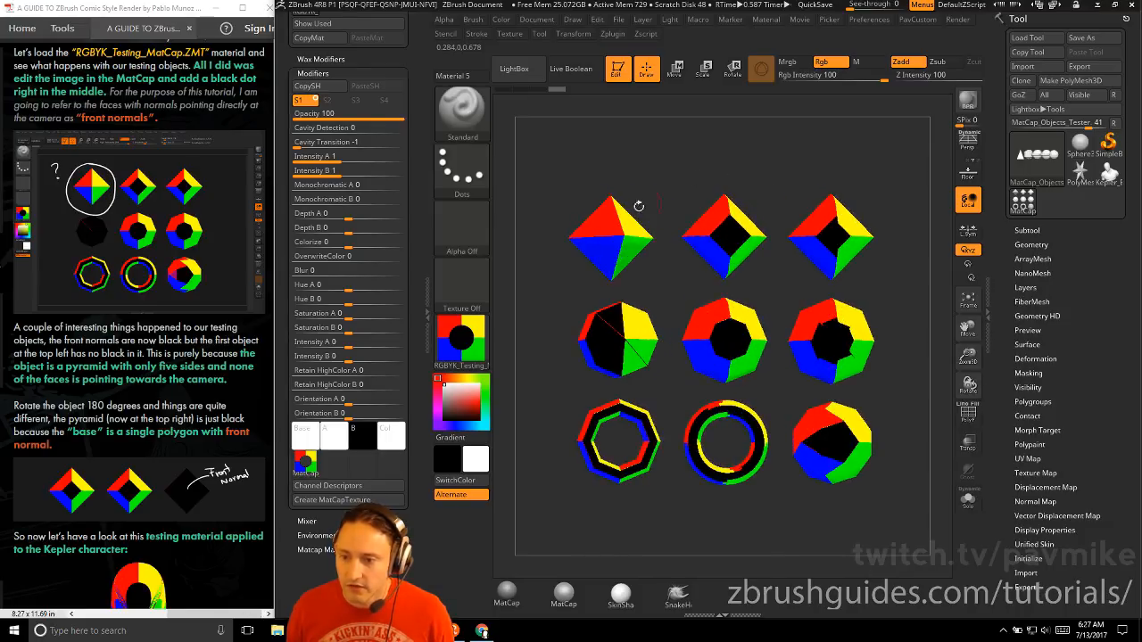
shift+drag(677, 166, 683, 193)
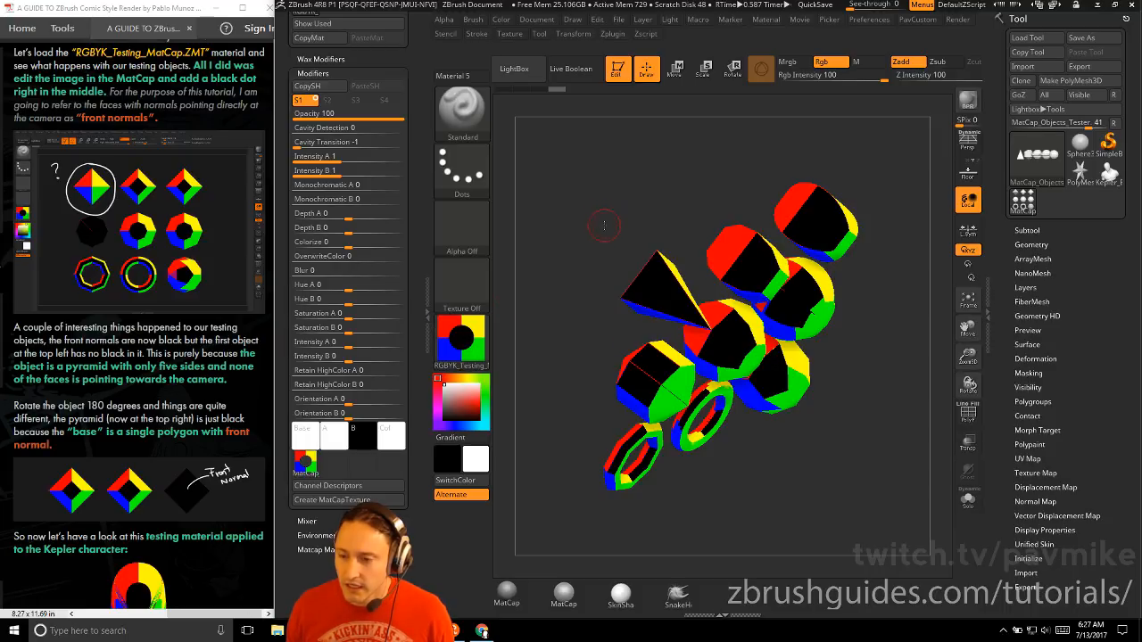
drag(601, 212, 579, 163)
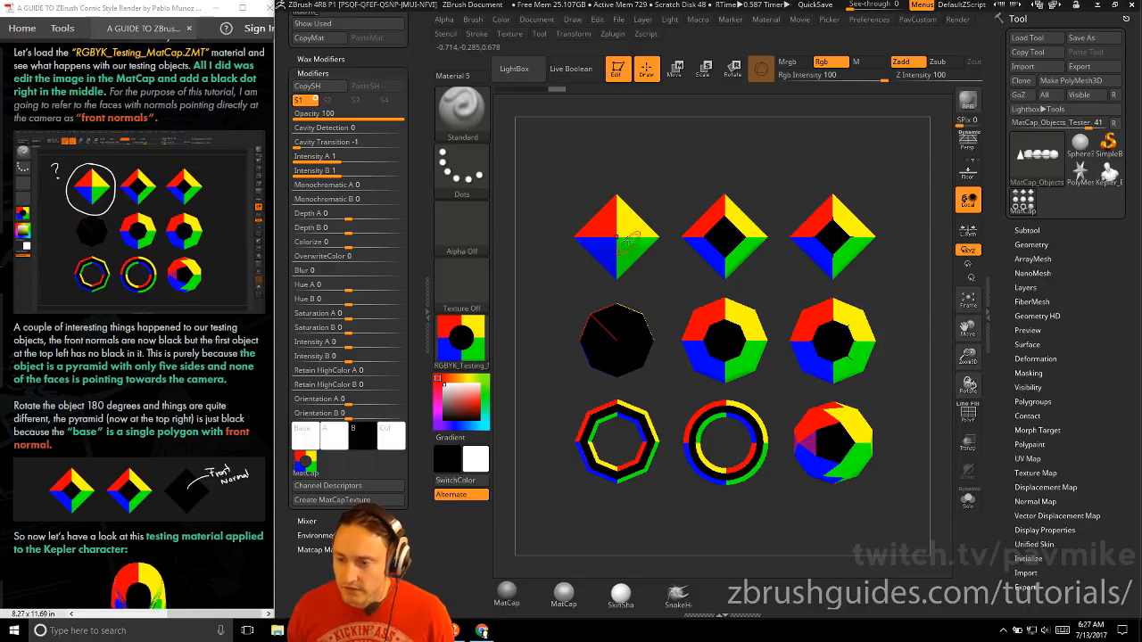
drag(668, 172, 502, 196)
Follow the guide's front normal example by rotating the test objects 180 degrees, inspecting the pyramid's base, and returning them to the front
scroll(150, 258, down, 3)
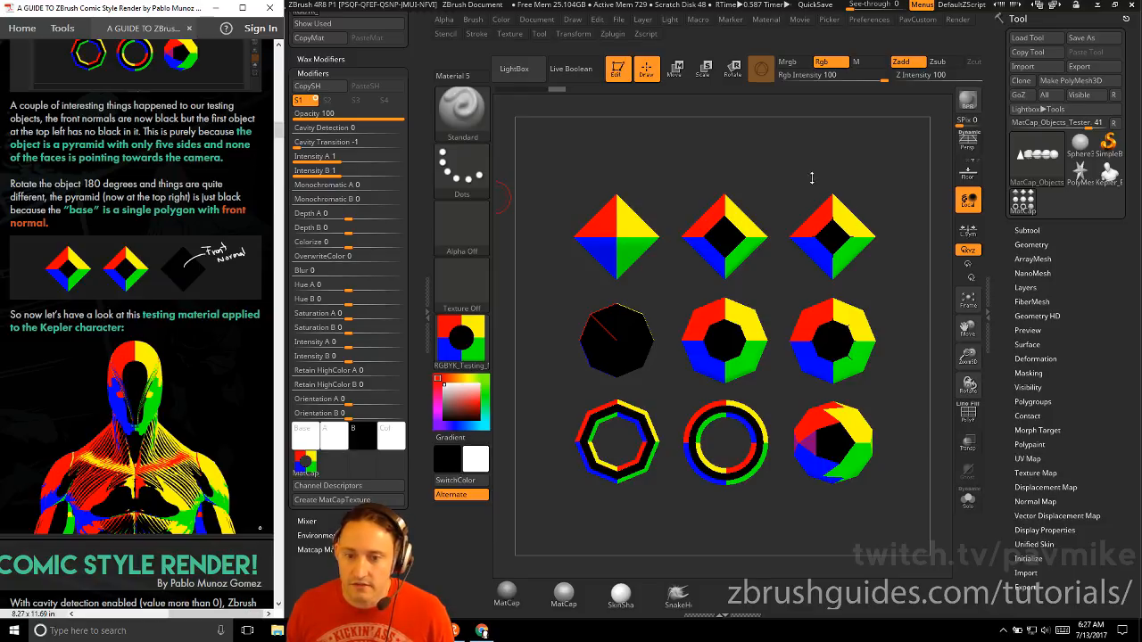
drag(811, 178, 845, 176)
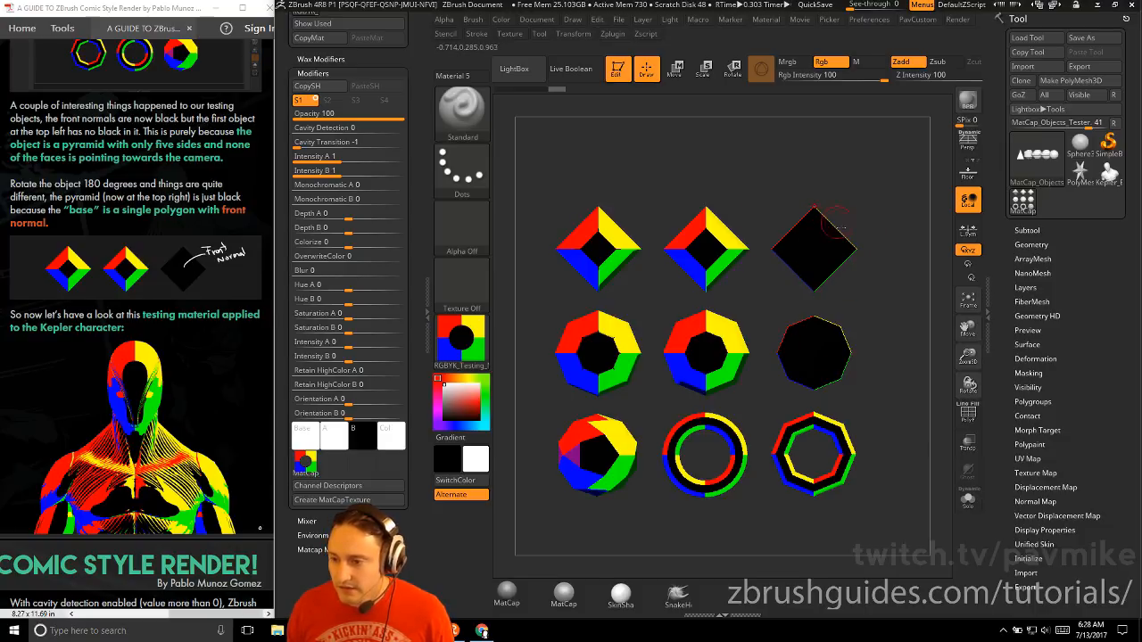
drag(808, 175, 822, 277)
shift+drag(848, 372, 830, 161)
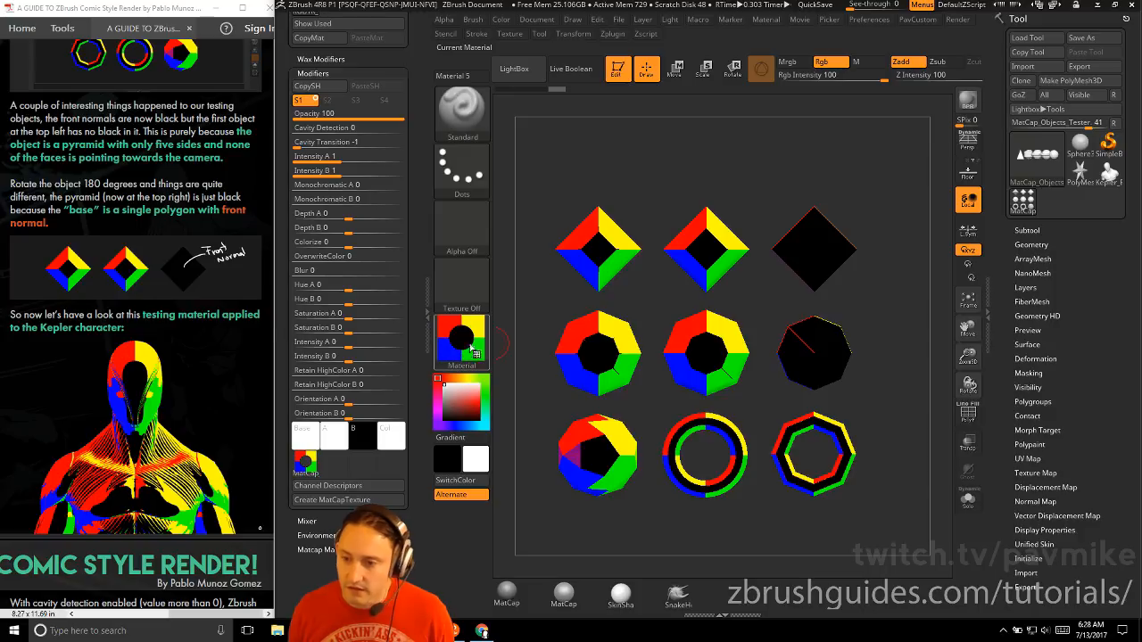
drag(637, 170, 856, 192)
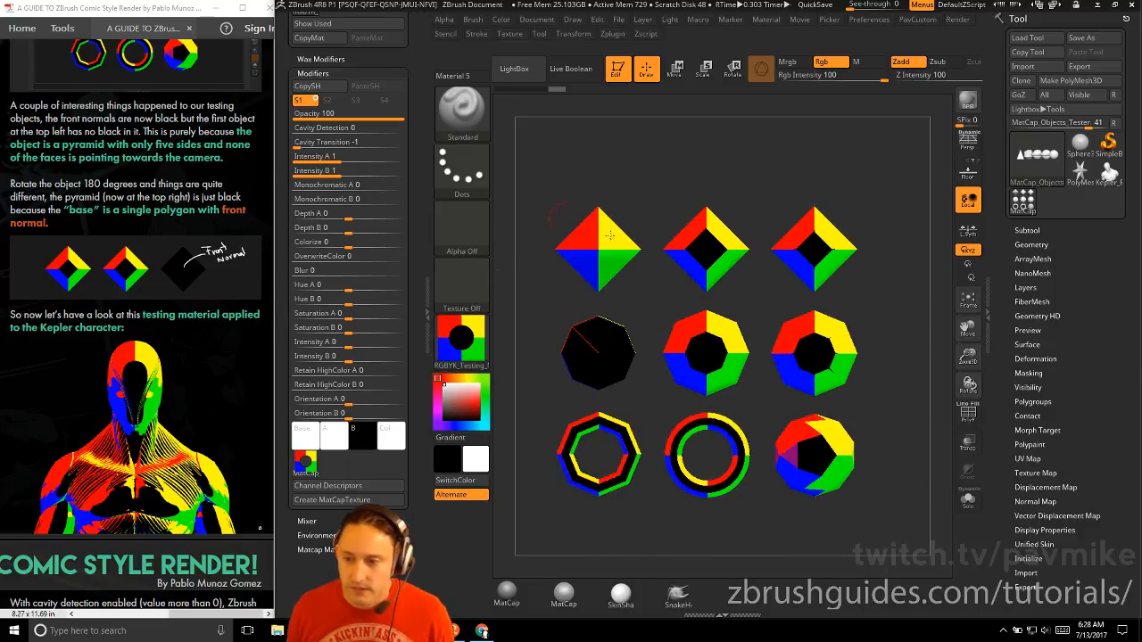
Switch to the Kepler_Bust tool and rotate the bust to study its front normals with the black-dot MatCap
click(1109, 183)
drag(671, 207, 803, 218)
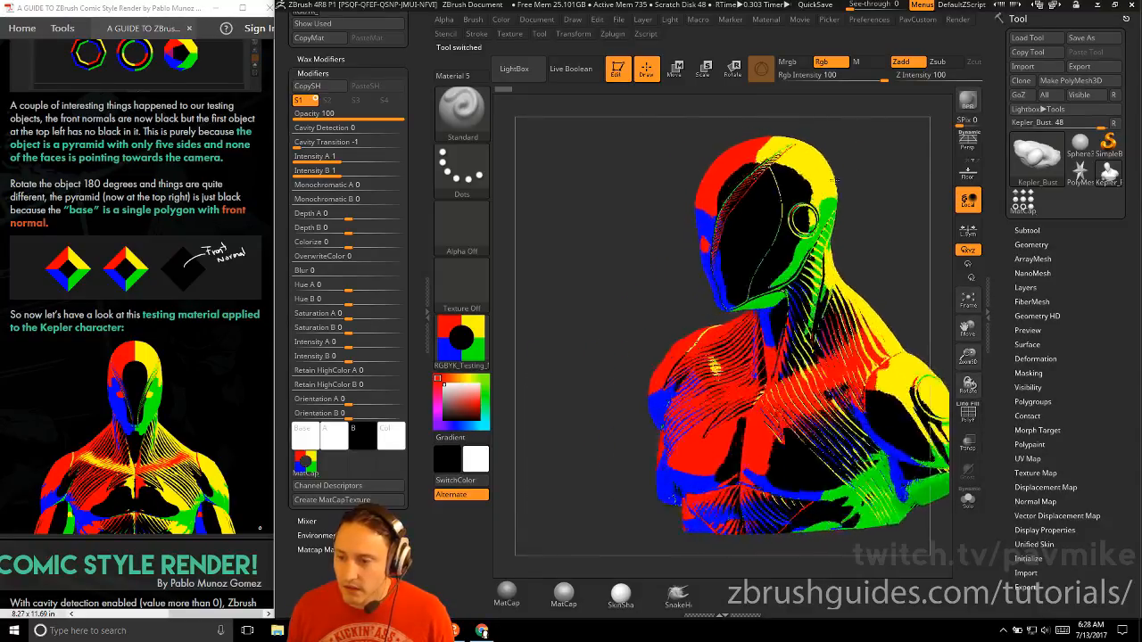
drag(834, 179, 904, 175)
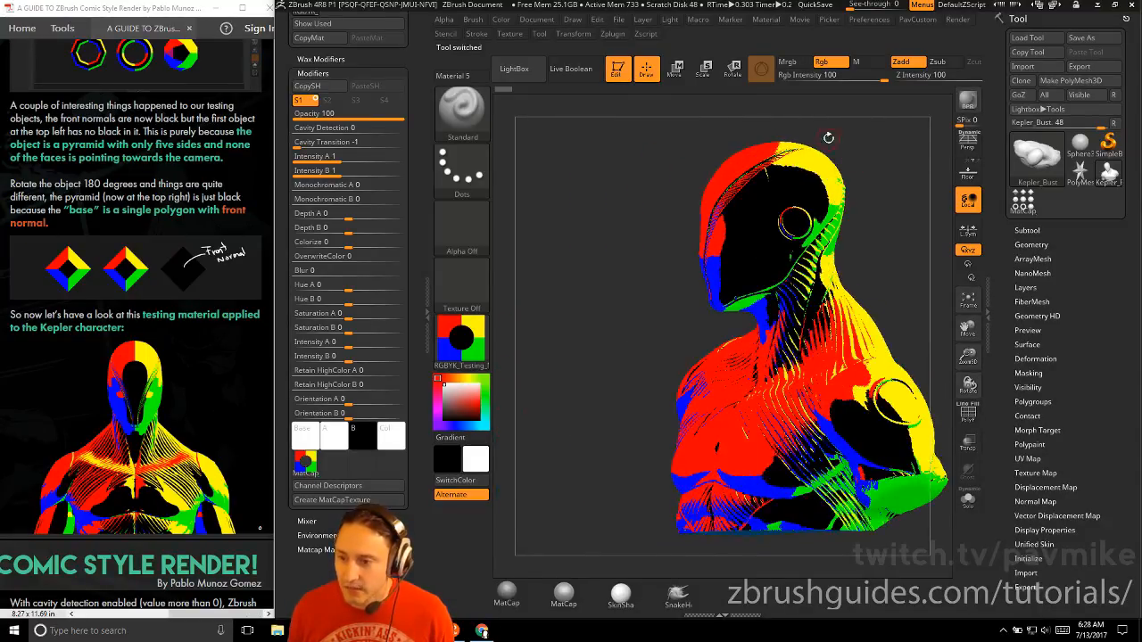
drag(828, 137, 858, 171)
Advance the guide to the white-dot example and load the RGBYW_Testing_MatCap material onto the Kepler bust
scroll(197, 280, down, 6)
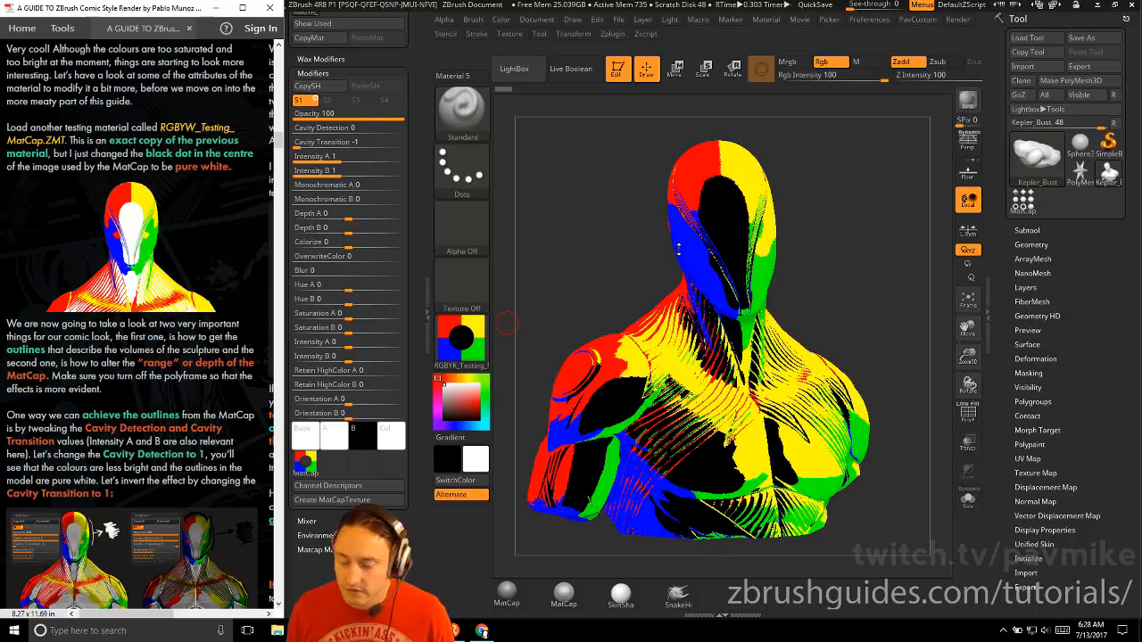
key(m)
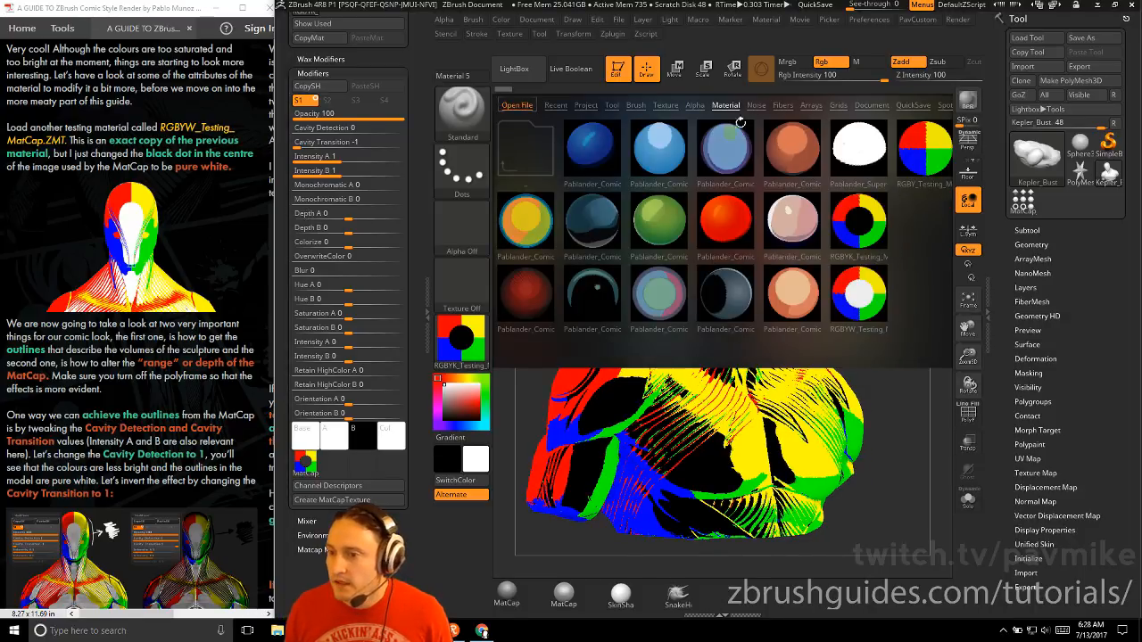
click(860, 298)
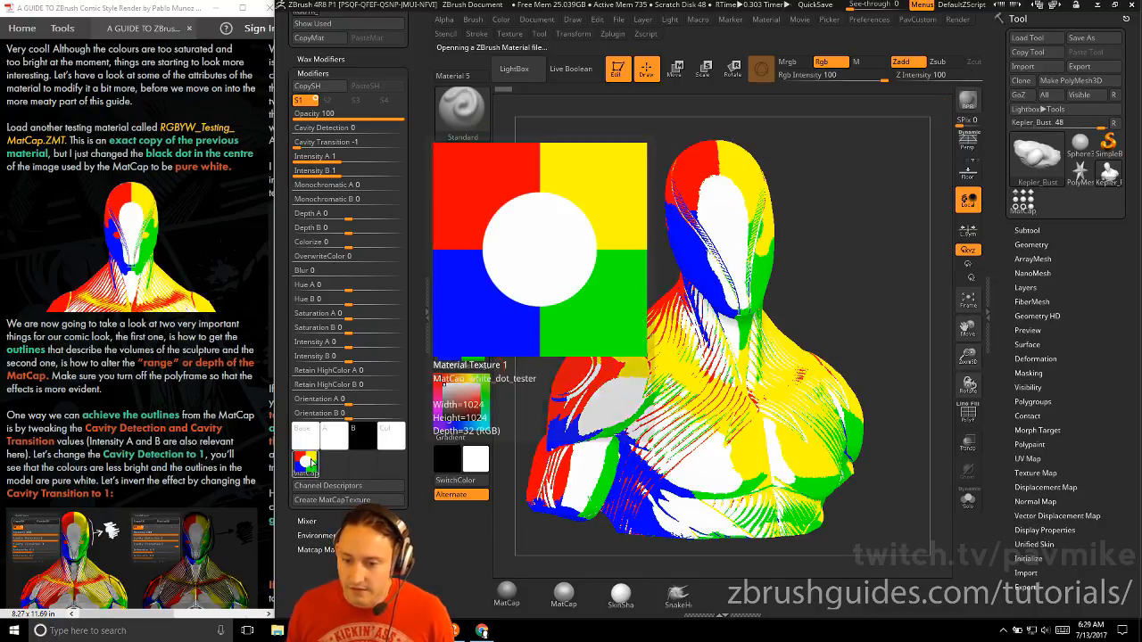
Follow the guide's outline instructions by framing the bust closer and setting the material's Cavity Detection to 1
scroll(161, 289, down, 4)
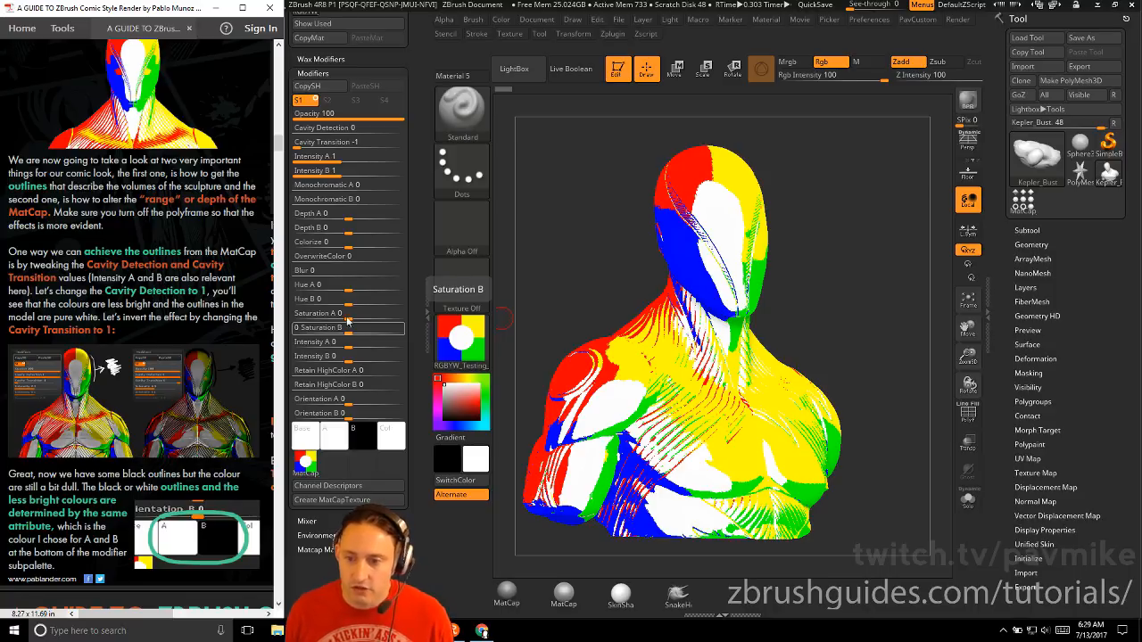
mouse_move(886, 289)
mouse_down()
mouse_move(853, 265)
mouse_move(907, 289)
mouse_move(899, 303)
mouse_up()
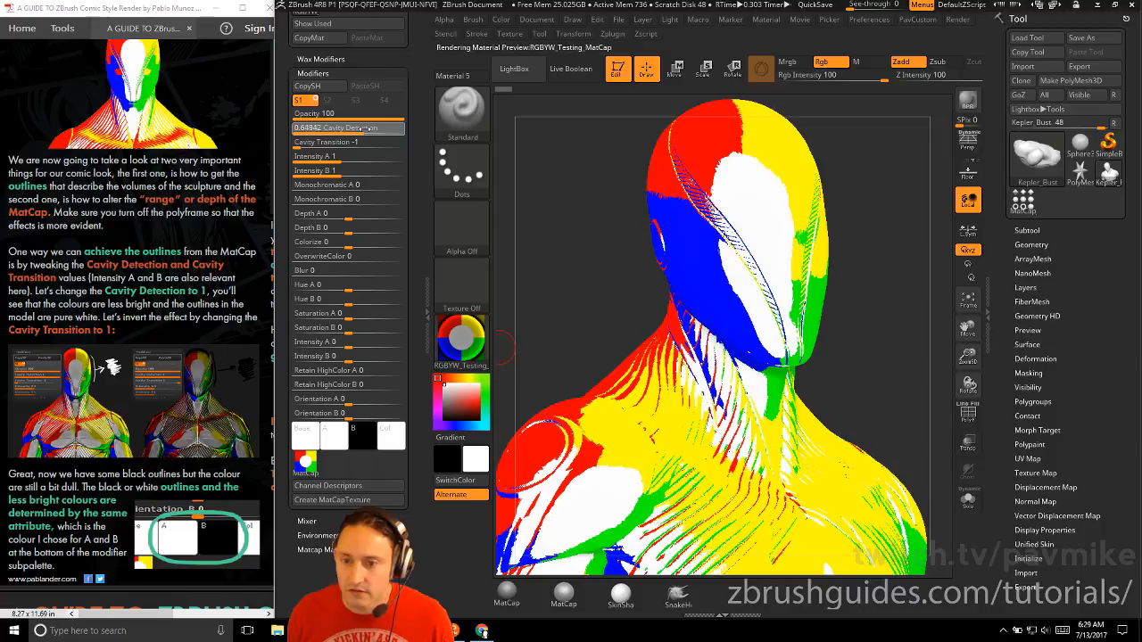
drag(349, 127, 410, 129)
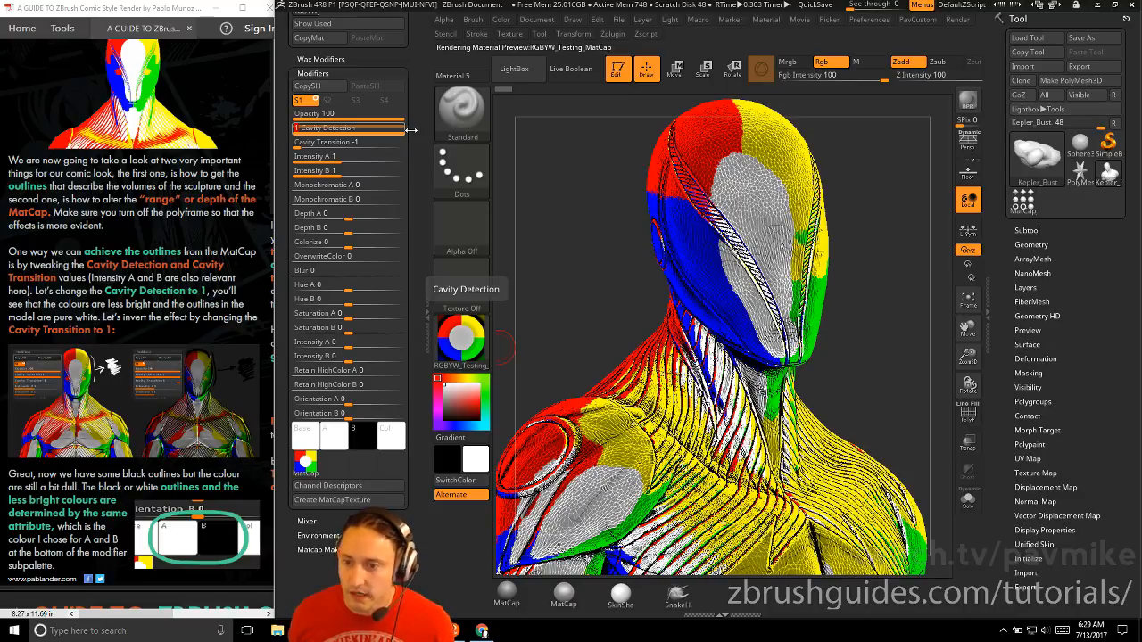
mouse_move(404, 132)
mouse_down()
mouse_move(332, 129)
mouse_move(408, 130)
mouse_up()
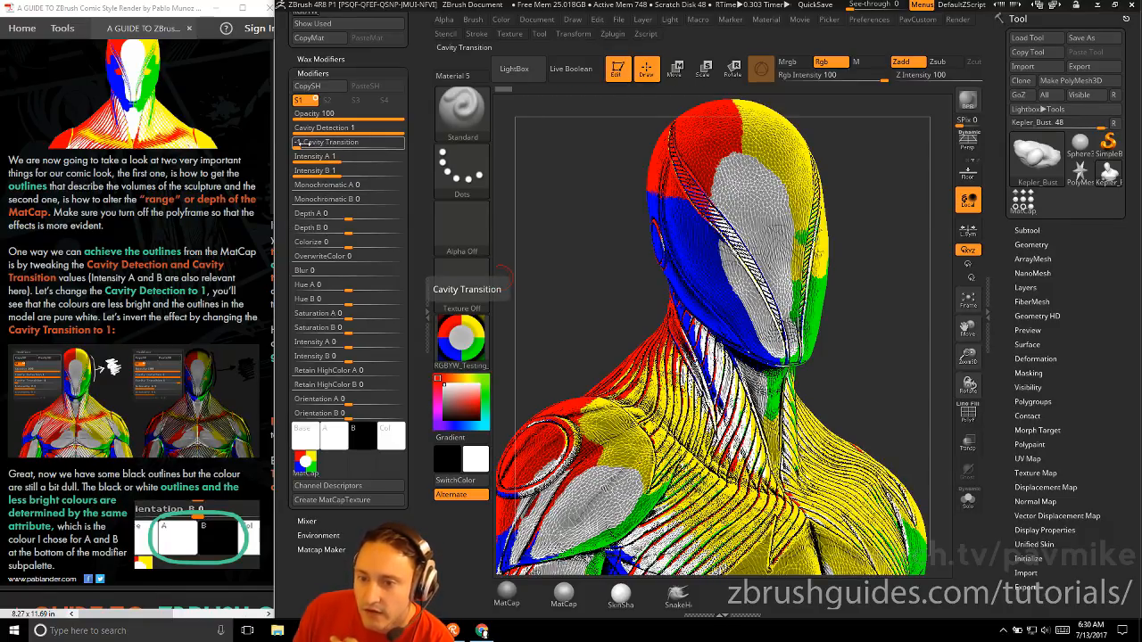
Try Cavity Transition at 0 while viewing the bust, and set it to 1 to invert the outline effect
drag(297, 143, 351, 144)
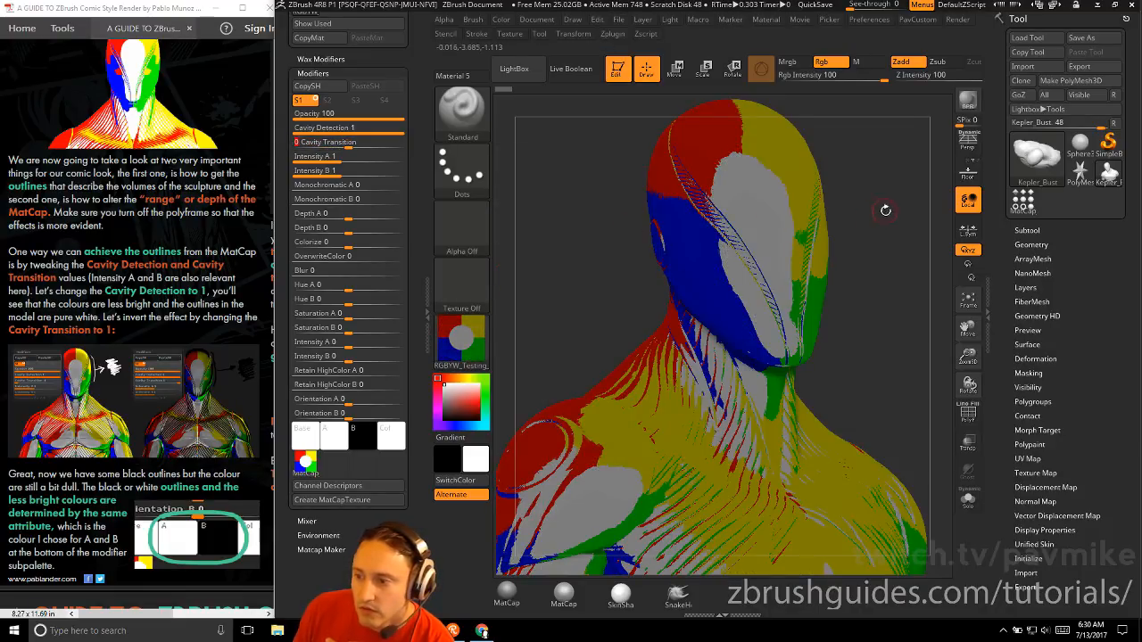
drag(885, 211, 756, 168)
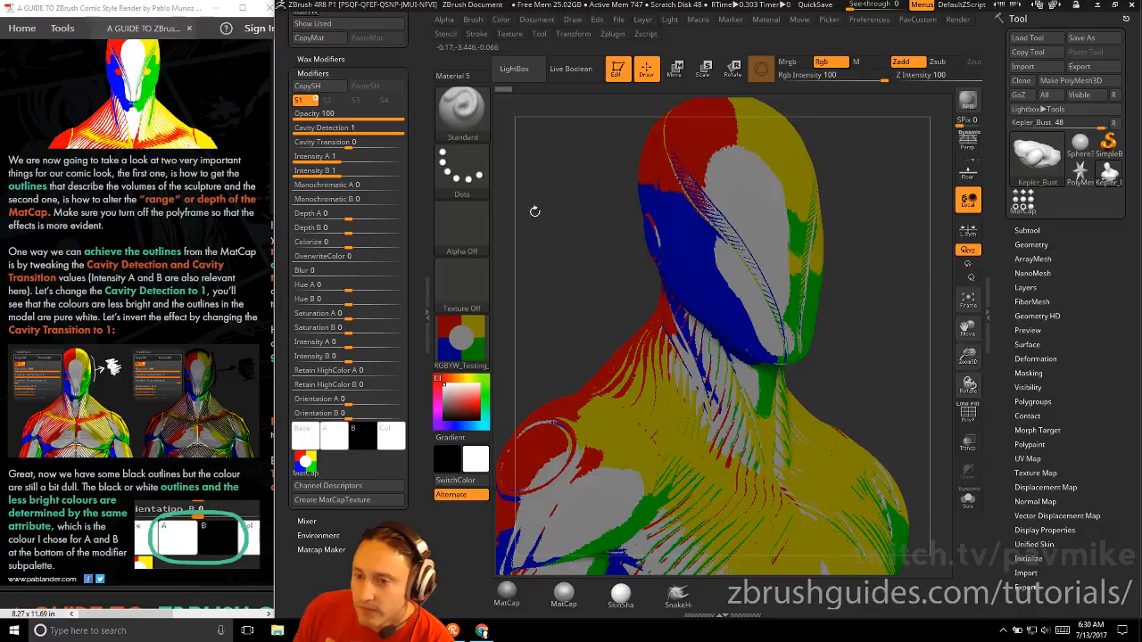
drag(352, 144, 403, 143)
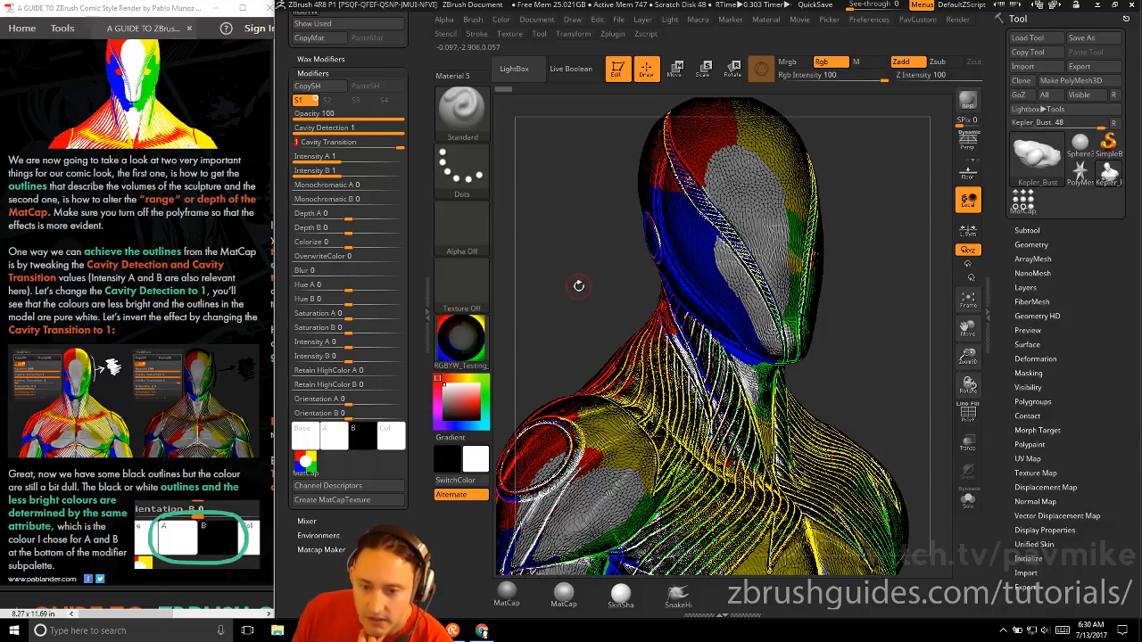
Read the guide's explanation of how colours A and B shade peaks and cavities, trying the Cavity Detection slider and returning it to 1
click(186, 295)
scroll(186, 294, down, 1)
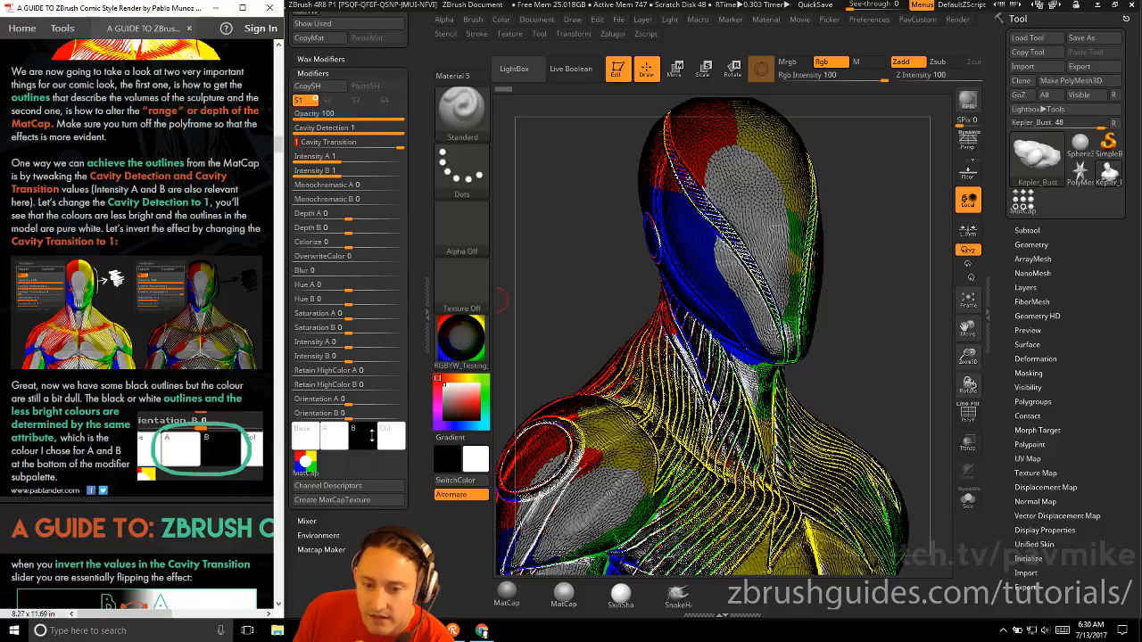
scroll(138, 361, down, 10)
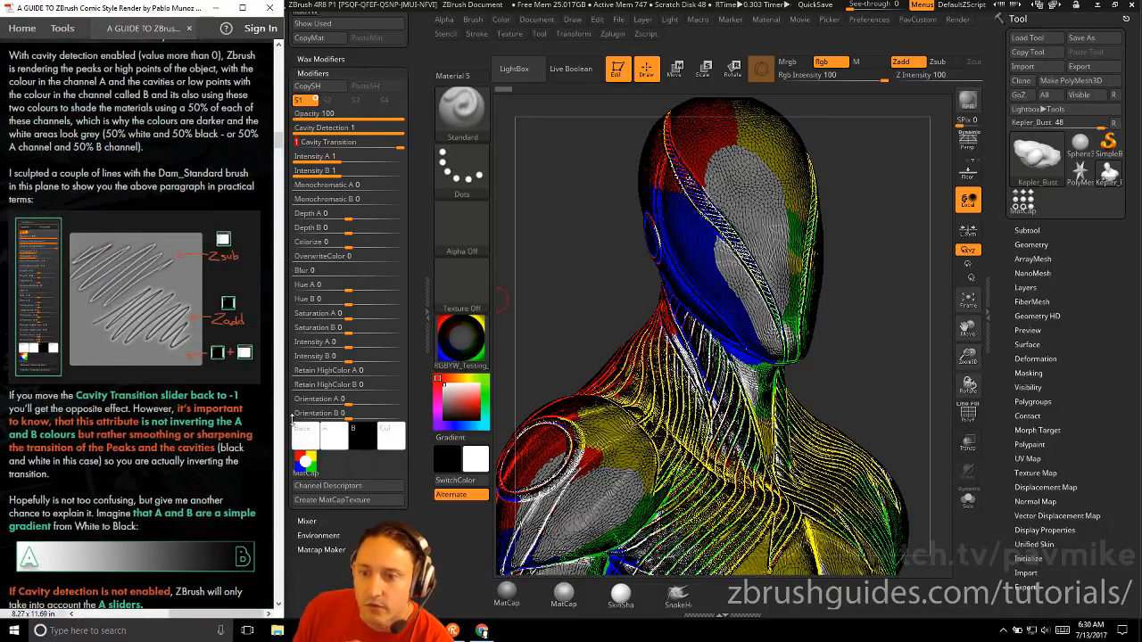
drag(359, 127, 410, 129)
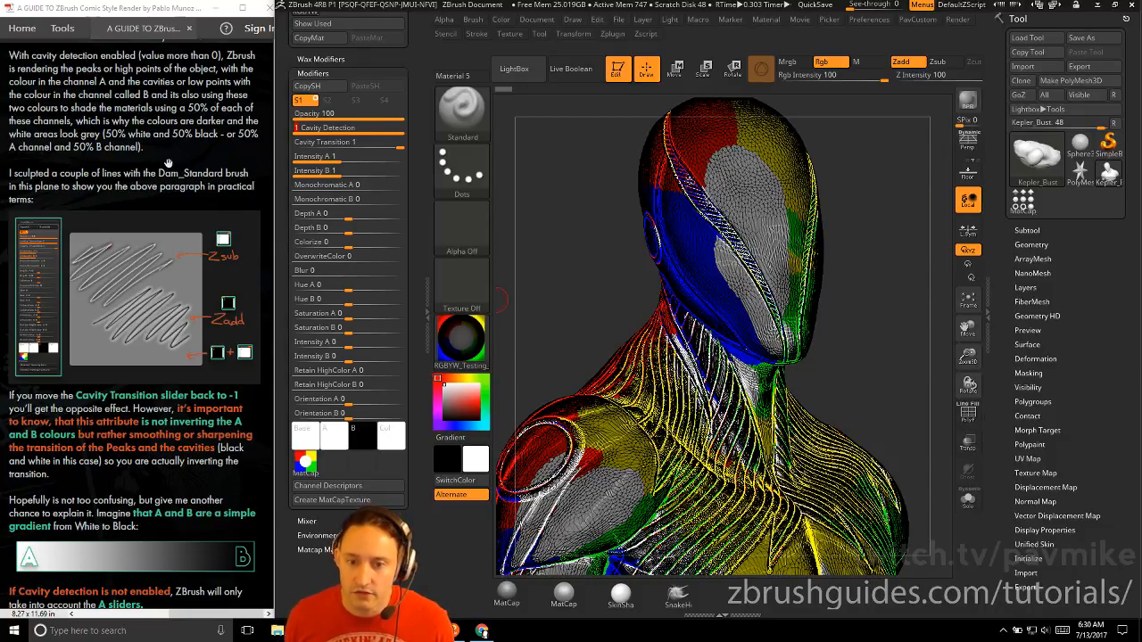
scroll(143, 186, down, 1)
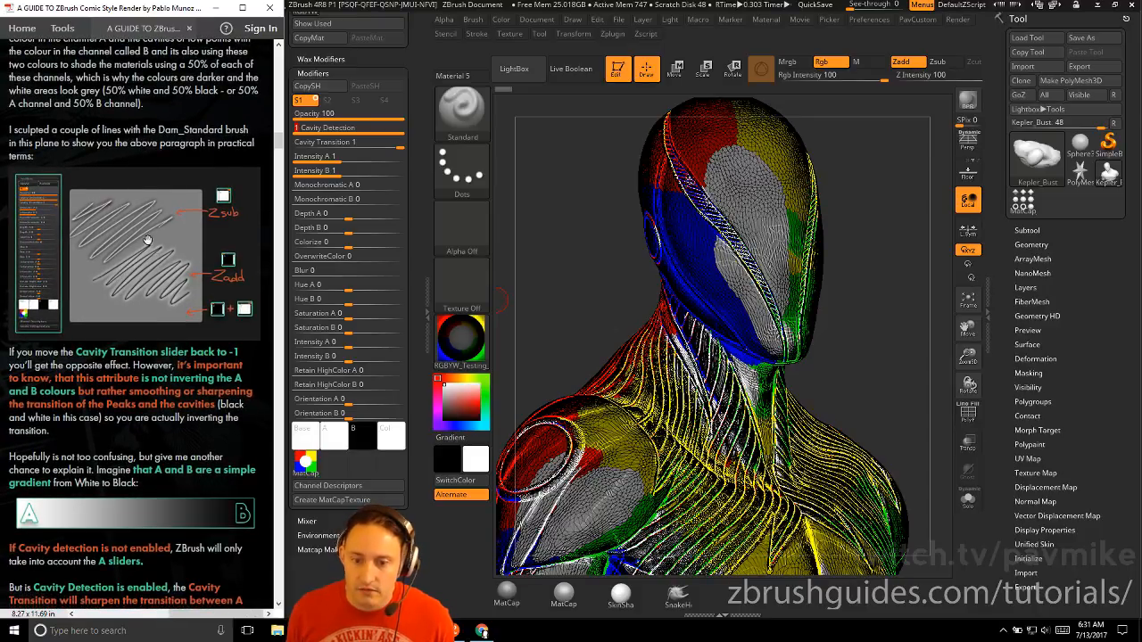
Clear the bust from the canvas and draw a Plane3D in edit mode
click(613, 73)
key(ctrl+n)
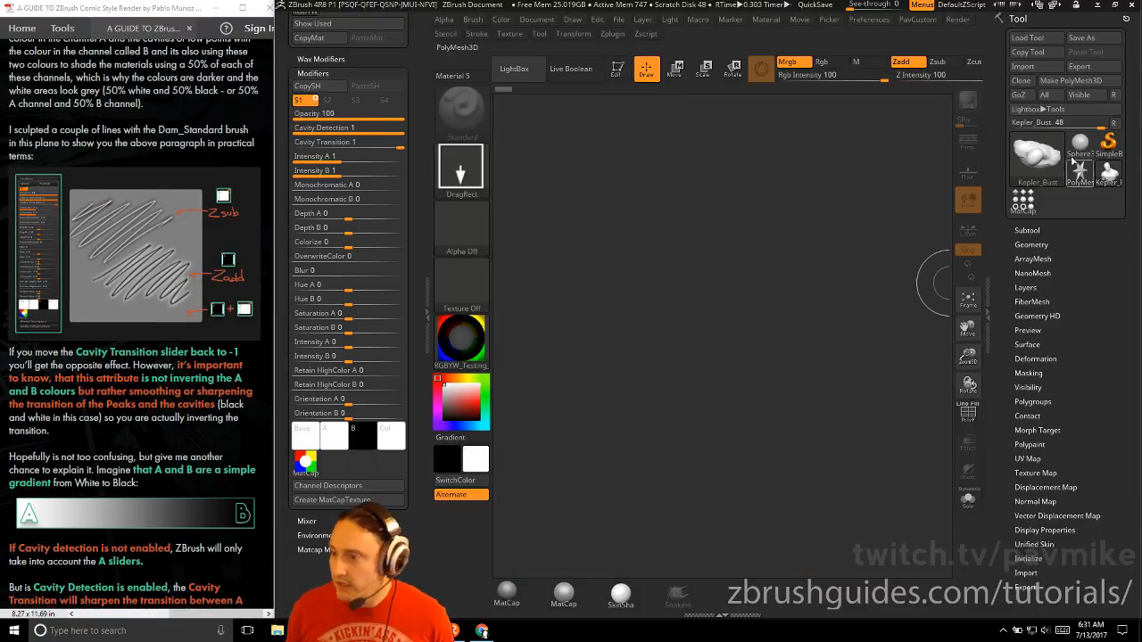
click(1055, 161)
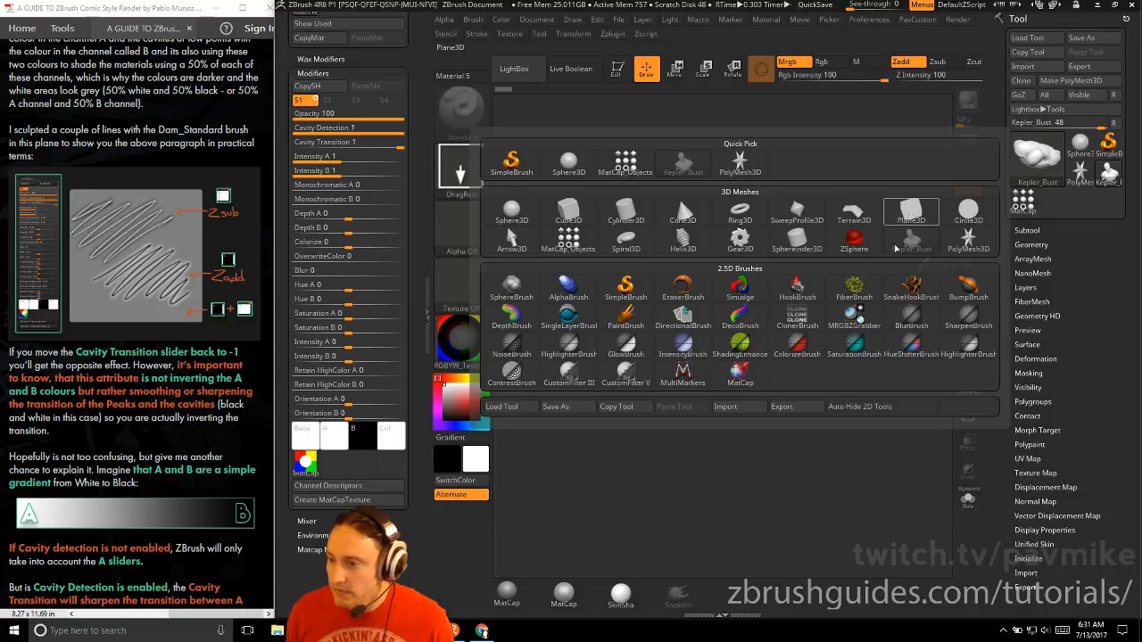
click(911, 211)
drag(671, 348, 646, 262)
click(615, 73)
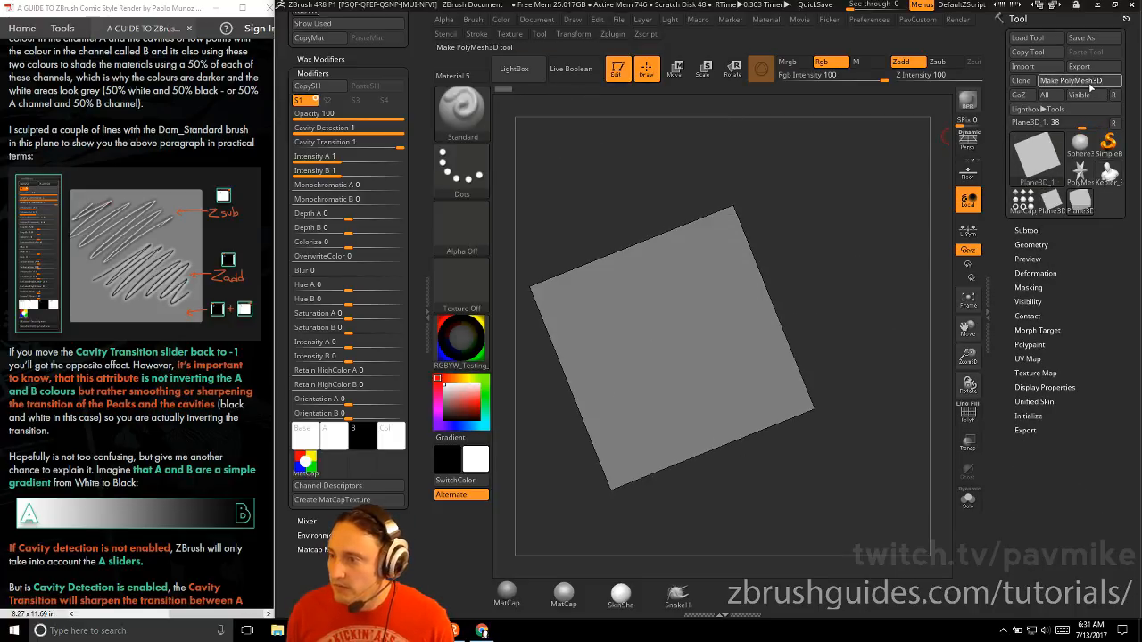
Convert the plane to a PolyMesh3D, face it straight on, frame it and subdivide it
click(1074, 82)
mouse_move(858, 281)
shift+mouse_down()
mouse_move(871, 265)
mouse_move(867, 281)
shift+mouse_up()
key(f)
key(ctrl+d)
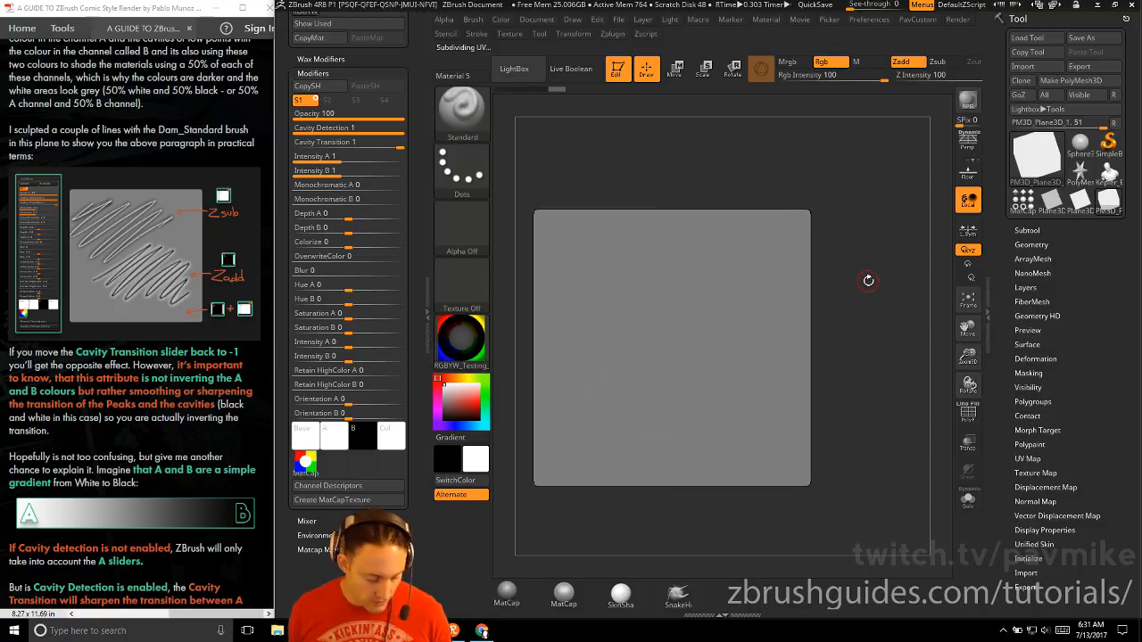
Carve a curved diagonal groove across the plane with the DamStandard brush and check its shading from tilted angles
key(b)
key(d)
key(s)
key(b)
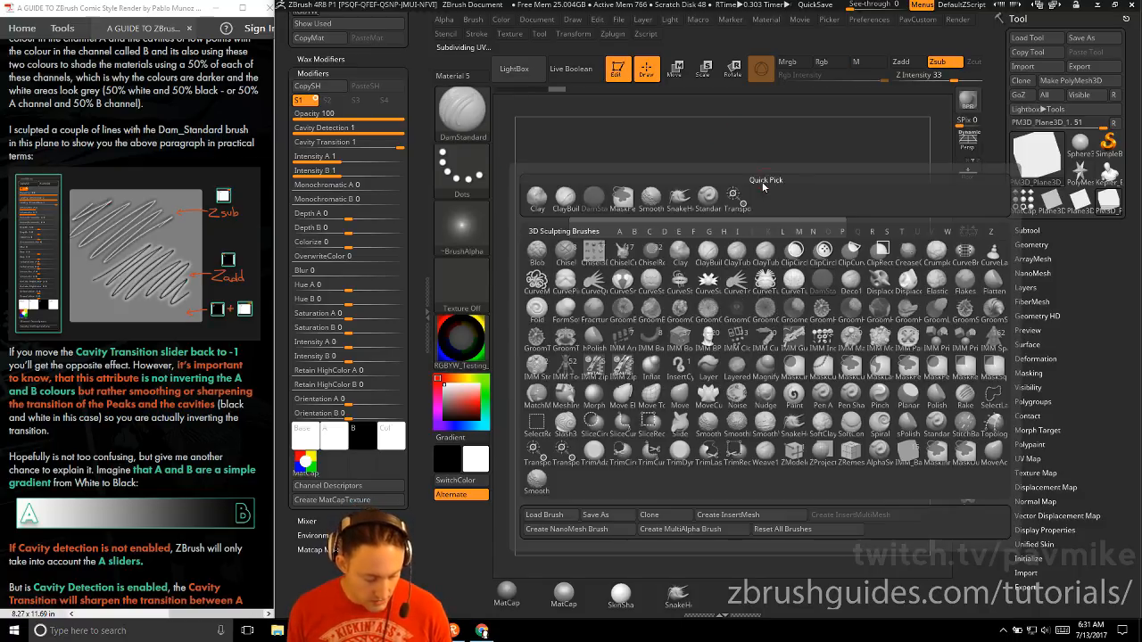
key(d)
click(822, 285)
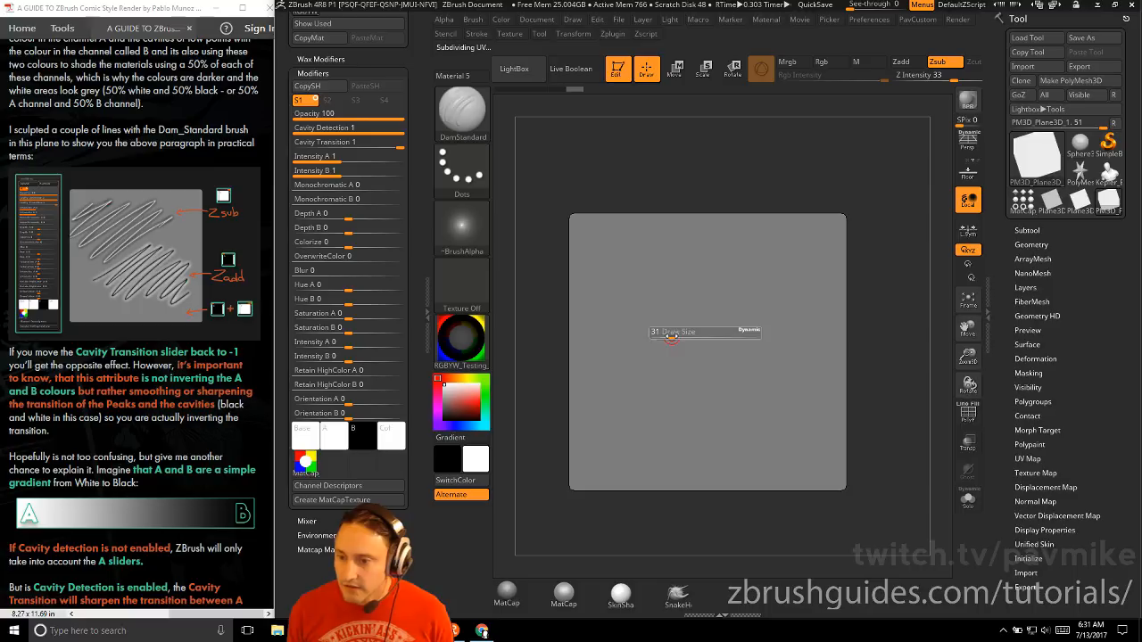
mouse_move(623, 297)
mouse_down()
mouse_move(685, 376)
mouse_move(774, 371)
mouse_up()
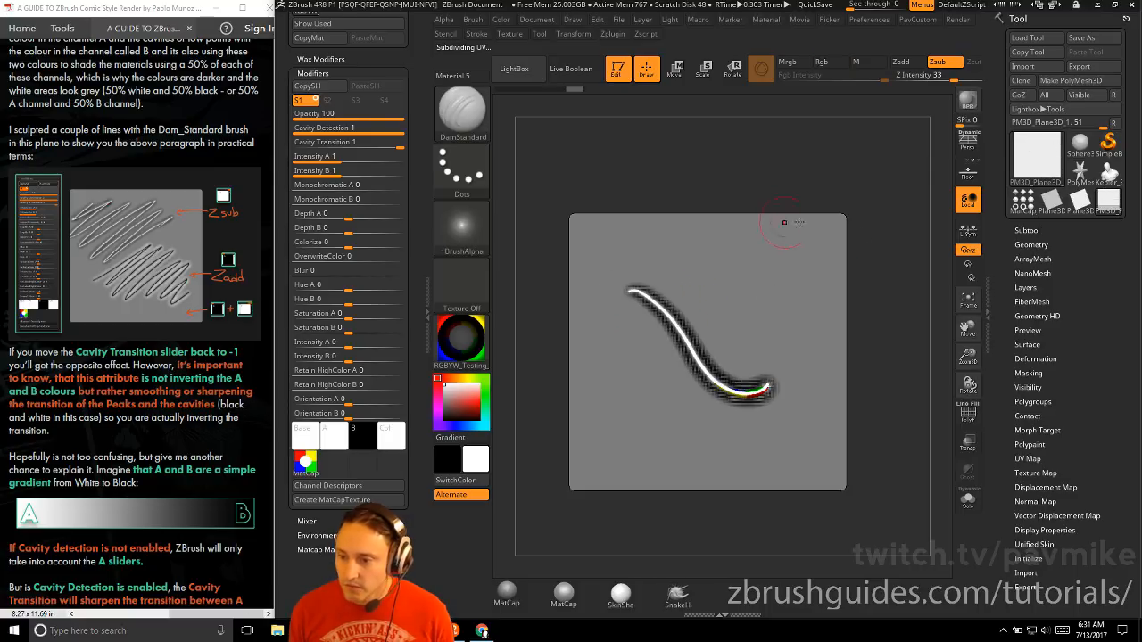
drag(910, 266, 913, 102)
drag(836, 227, 849, 289)
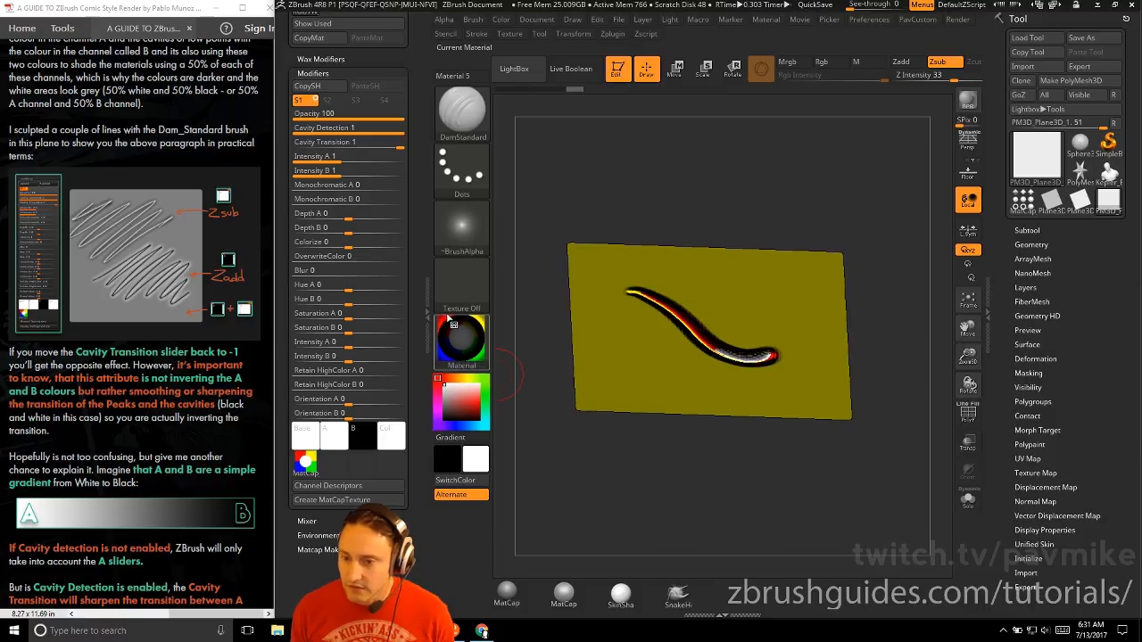
shift+drag(779, 193, 774, 164)
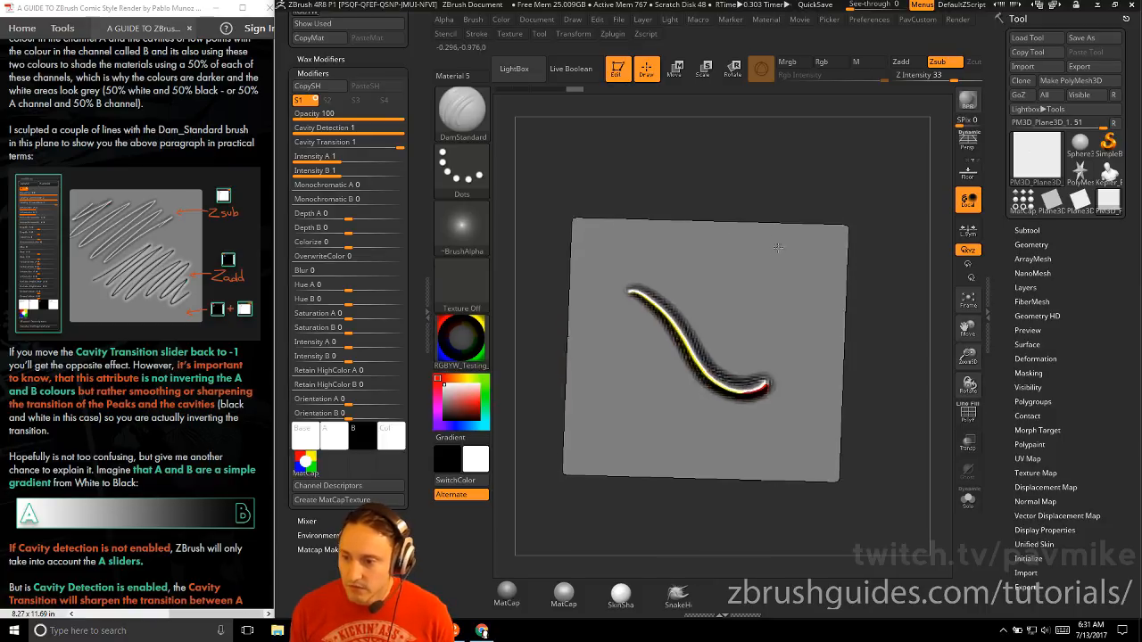
Add a groove crossing the first one, two raised strokes on the plane's right side and a wavy groove on its left
mouse_move(709, 283)
mouse_down()
mouse_move(624, 415)
mouse_move(647, 437)
mouse_up()
mouse_move(864, 300)
mouse_down()
mouse_move(886, 161)
mouse_move(889, 185)
mouse_up()
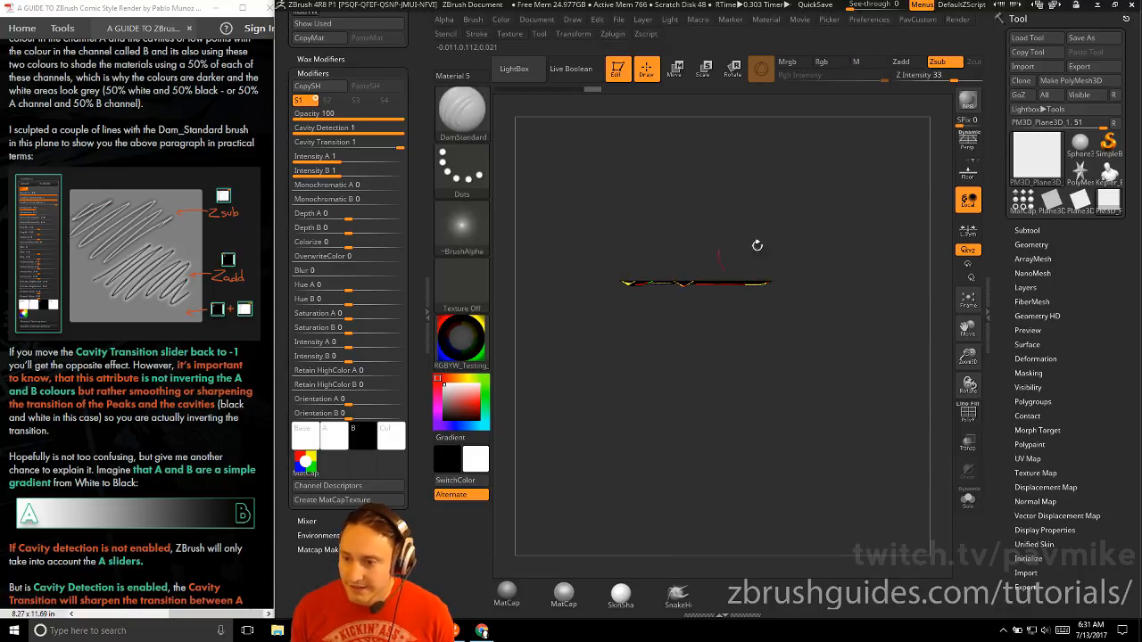
mouse_move(757, 246)
shift+mouse_down()
mouse_move(829, 273)
mouse_move(769, 299)
mouse_move(740, 367)
shift+mouse_up()
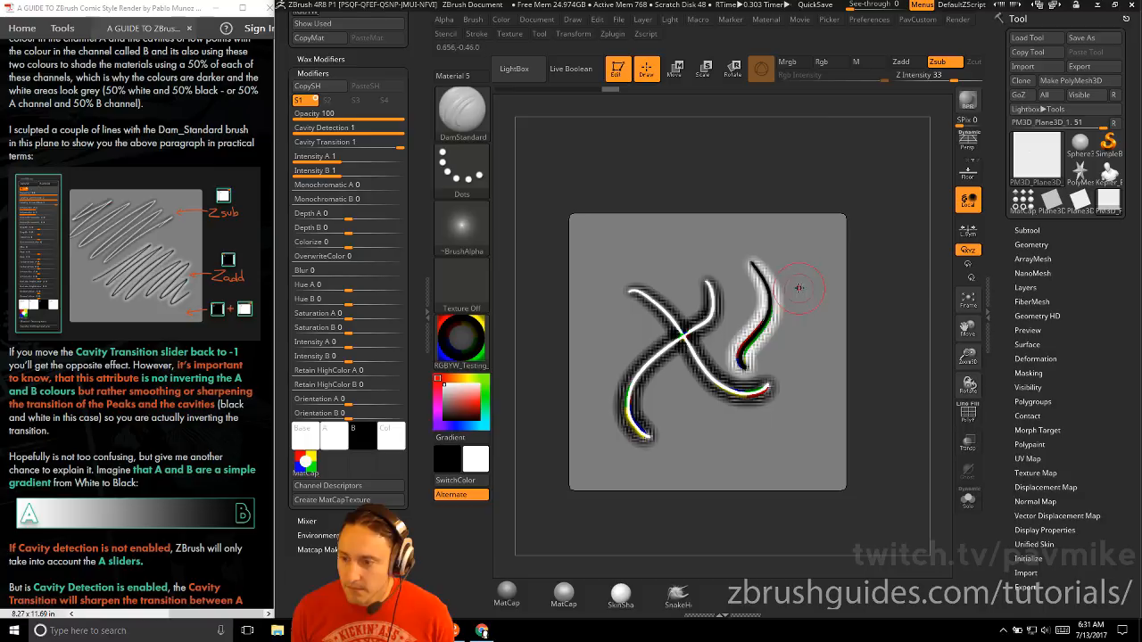
mouse_move(787, 251)
mouse_down()
mouse_move(812, 314)
mouse_move(808, 379)
mouse_move(767, 441)
mouse_move(687, 456)
mouse_up()
mouse_move(648, 236)
mouse_down()
mouse_move(629, 245)
mouse_move(600, 299)
mouse_move(593, 379)
mouse_up()
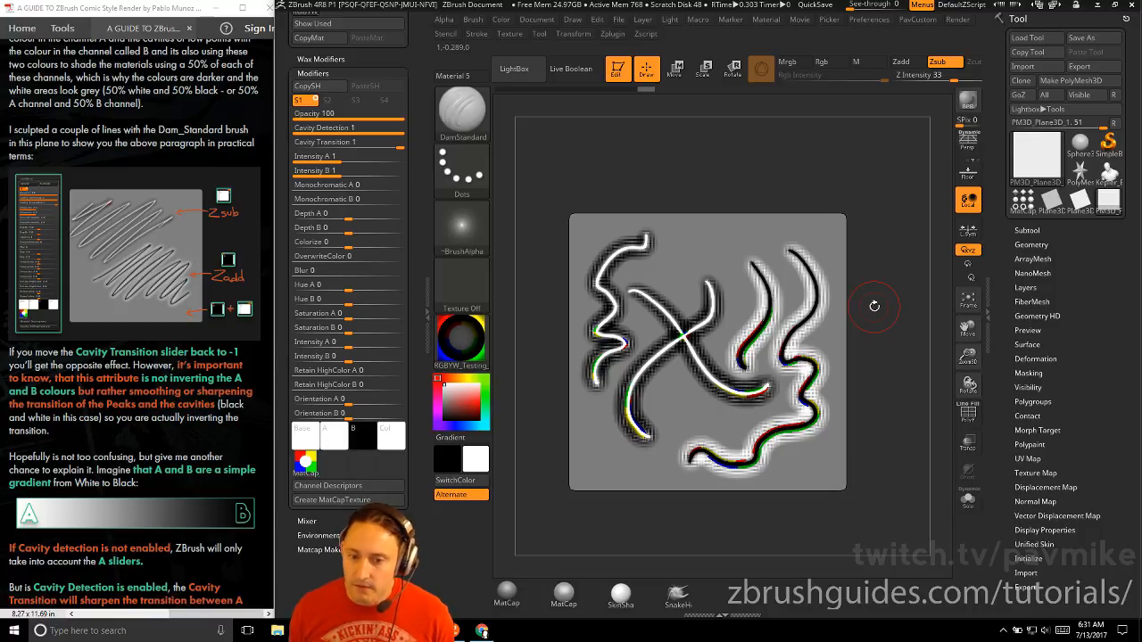
Follow the guide by setting Cavity Transition to -1, trying Cavity Detection at 0 and returning it to 1
scroll(189, 332, down, 1)
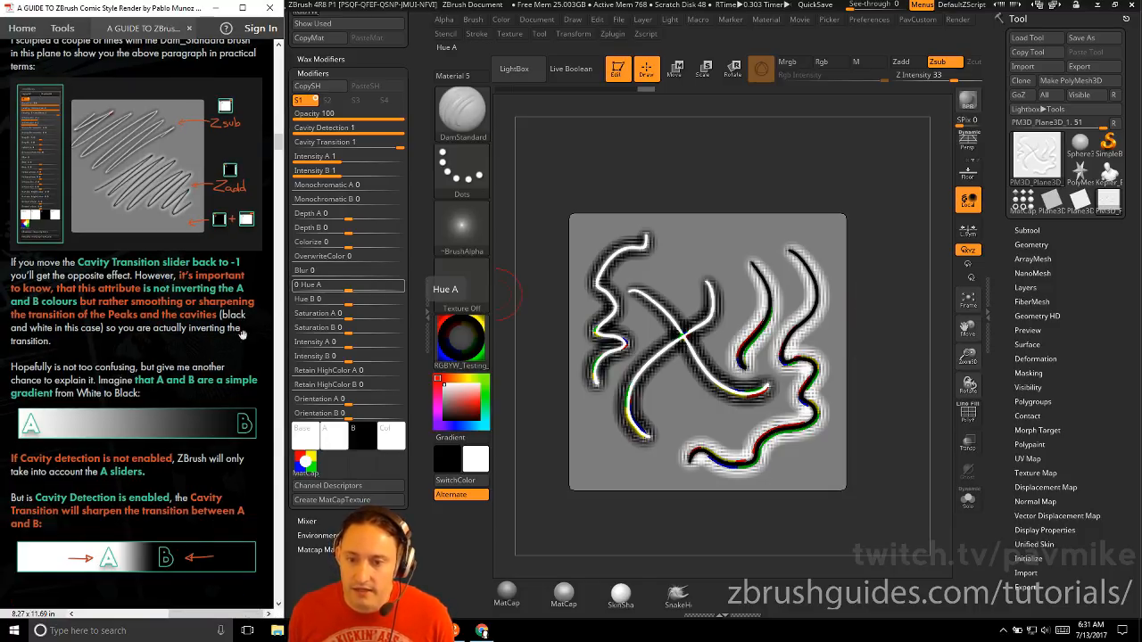
drag(369, 141, 295, 143)
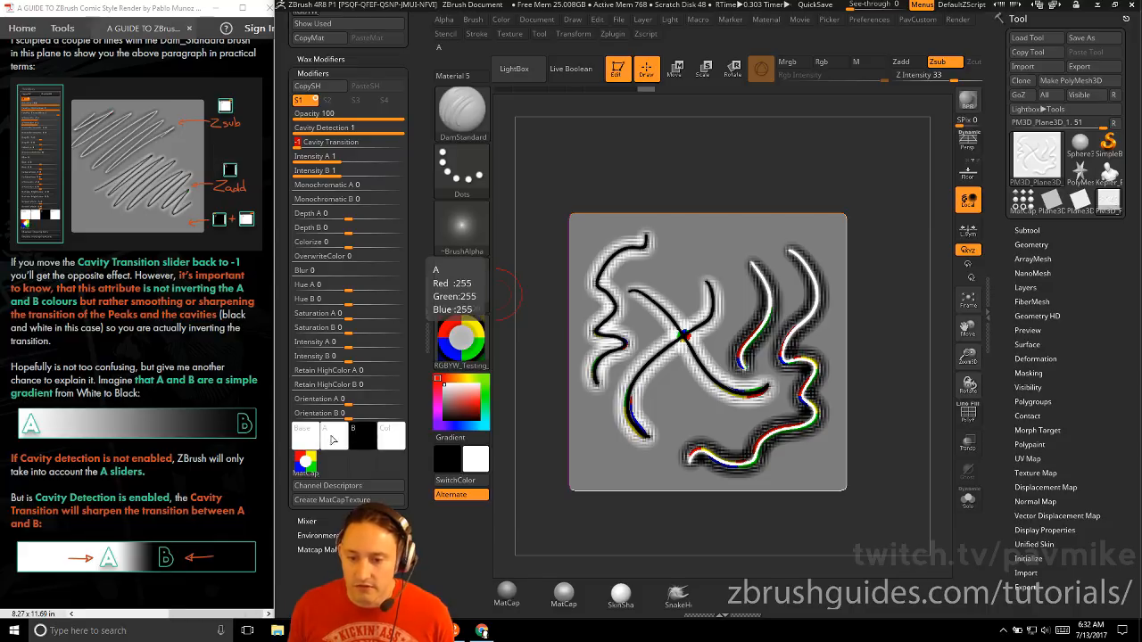
scroll(143, 225, down, 3)
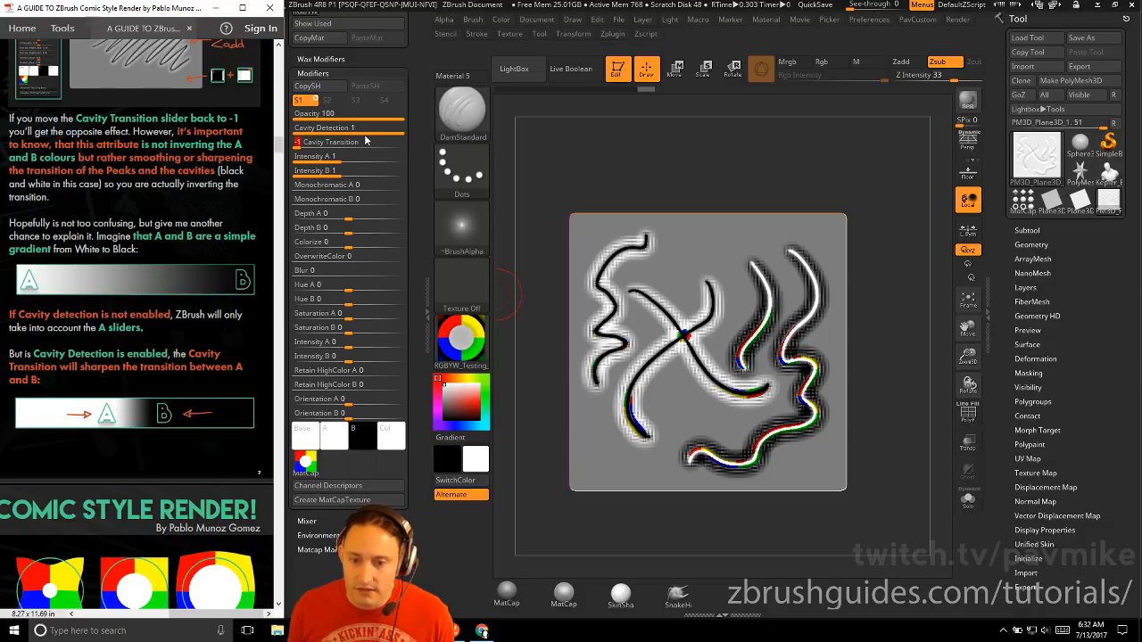
drag(376, 132, 284, 132)
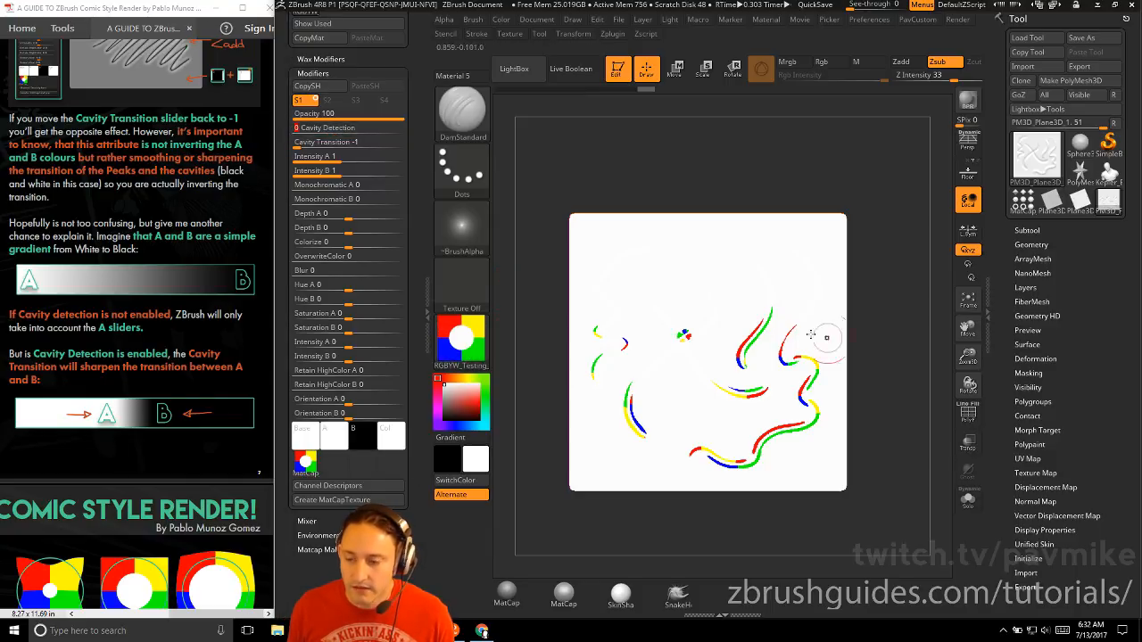
drag(331, 127, 401, 128)
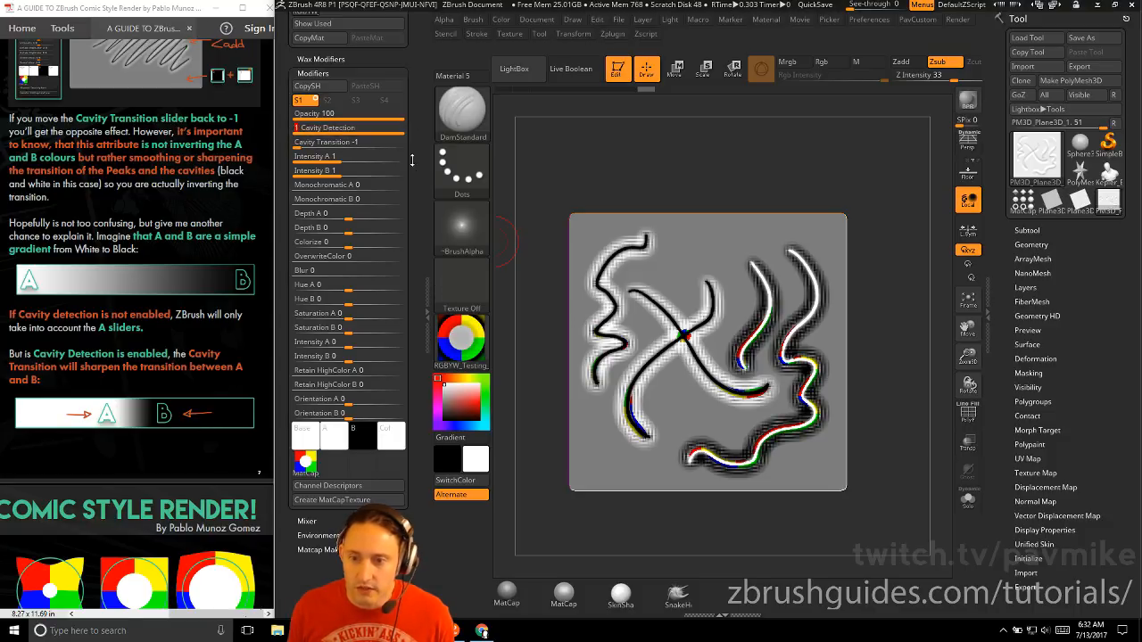
drag(395, 129, 294, 129)
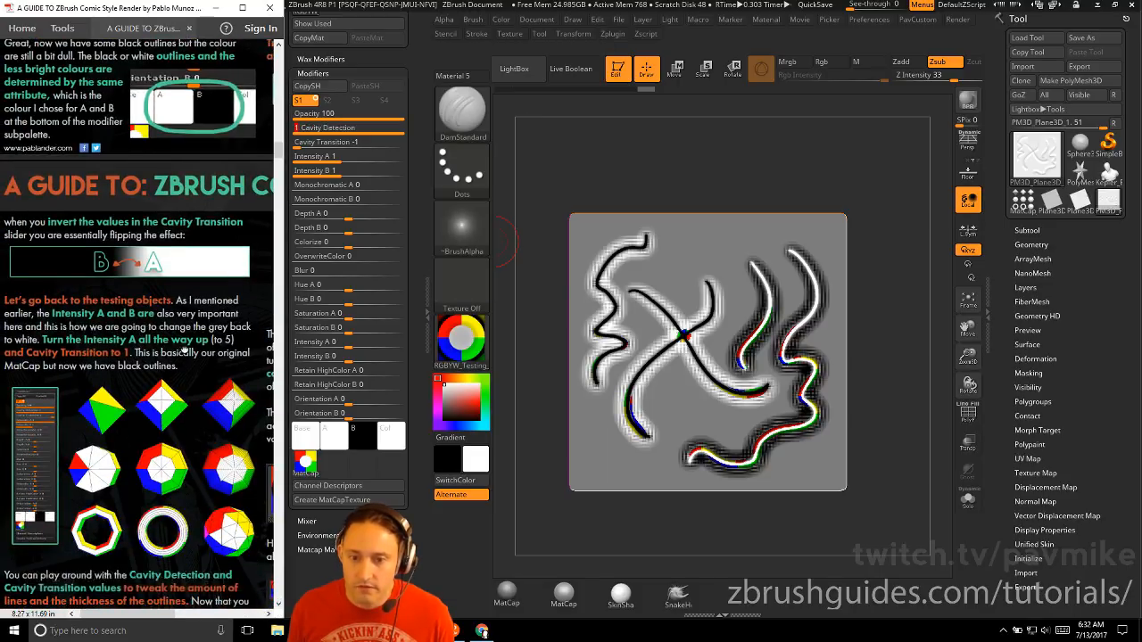
Read the guide's note on inverting the transition and set Cavity Transition to 1
scroll(185, 351, down, 1)
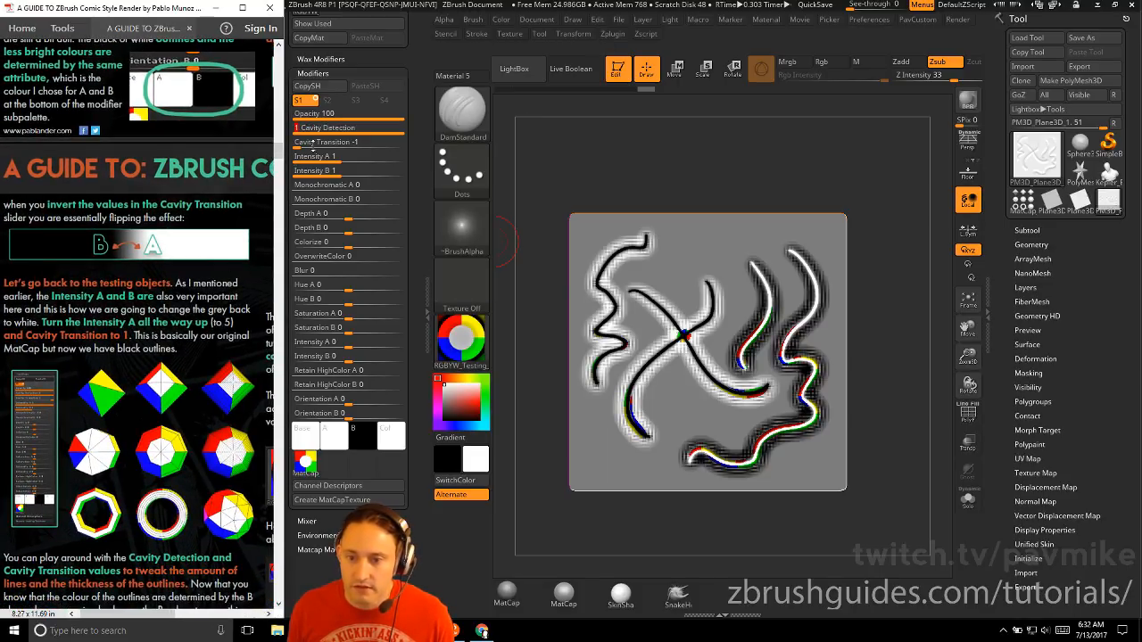
drag(321, 142, 408, 143)
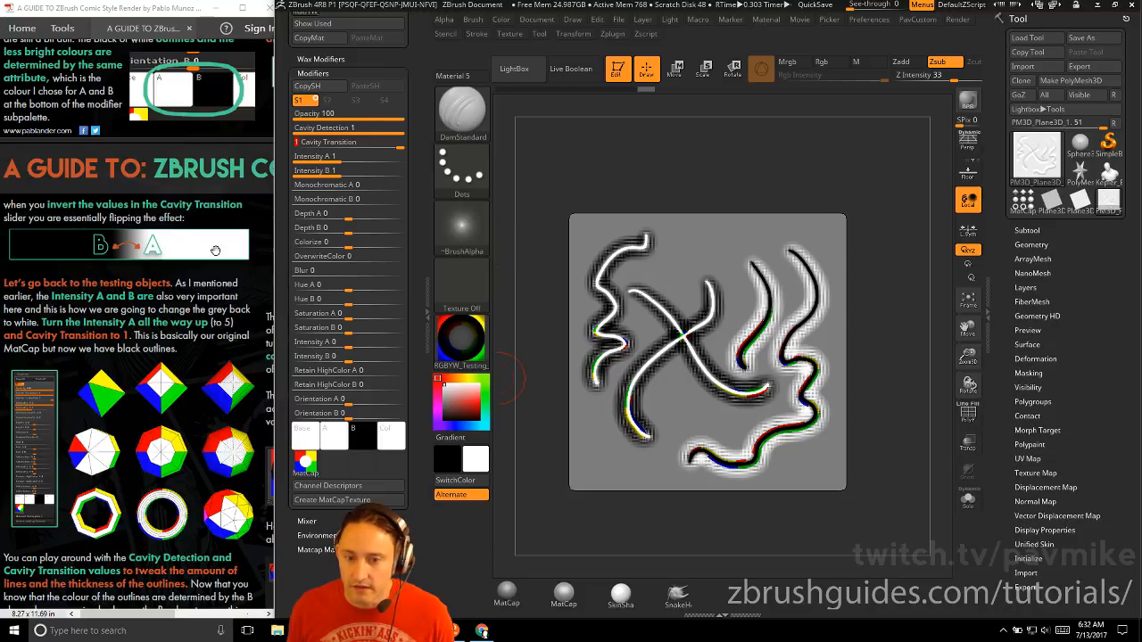
Go back to the testing objects by clearing the canvas, drawing MatCap_Objects_Tester in edit mode and enlarging it in view
scroll(215, 249, down, 3)
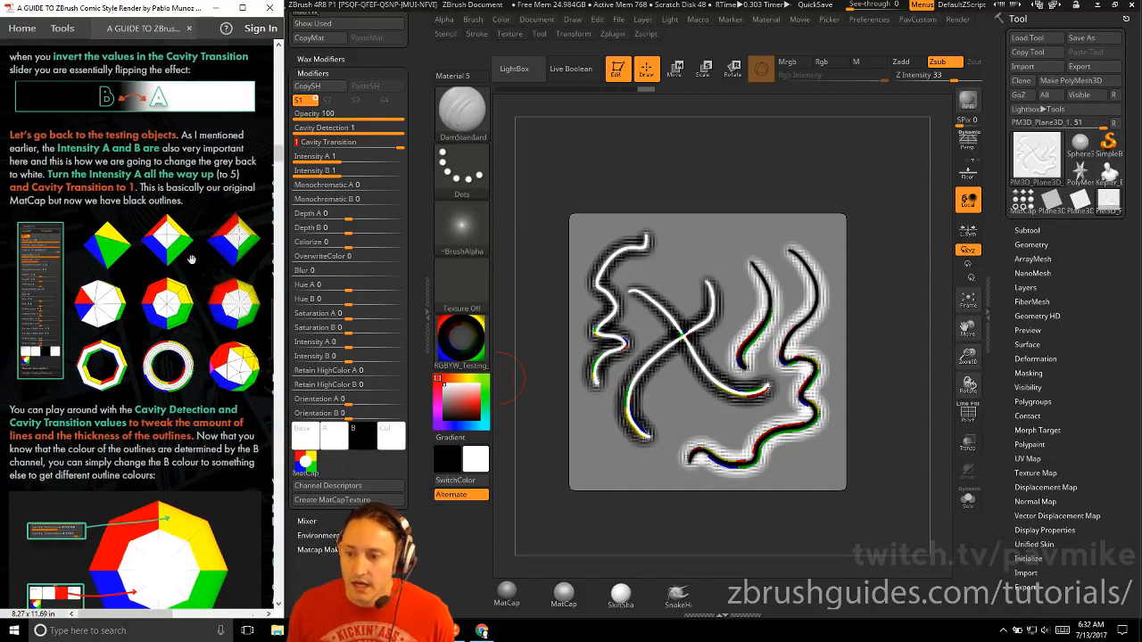
click(618, 71)
key(ctrl+n)
click(1023, 202)
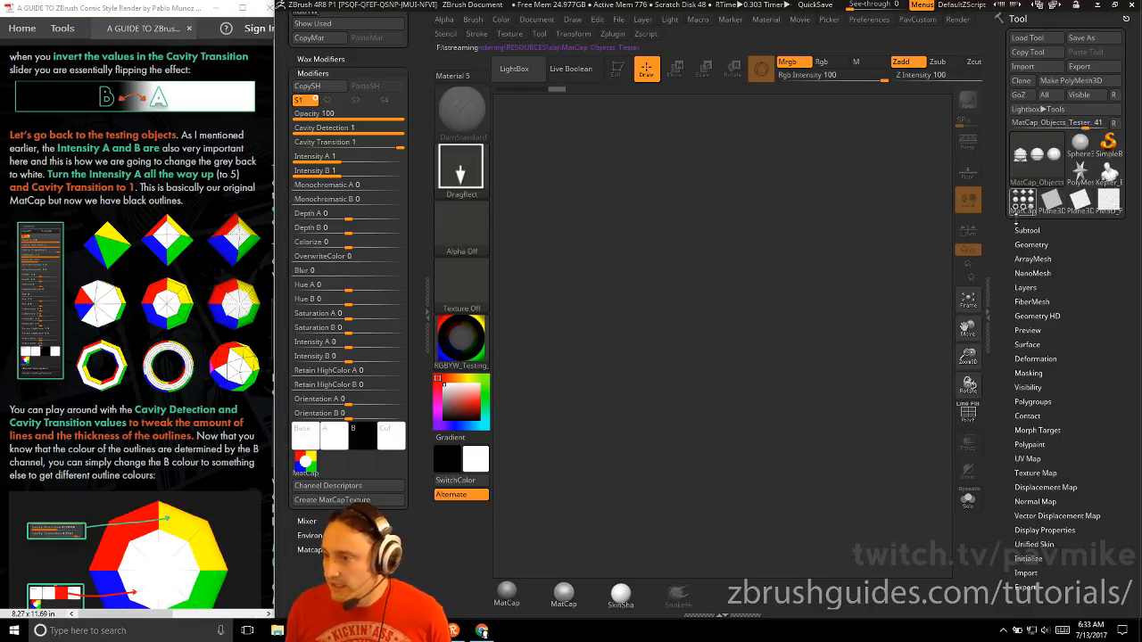
drag(686, 348, 714, 395)
click(617, 71)
shift+drag(846, 346, 859, 357)
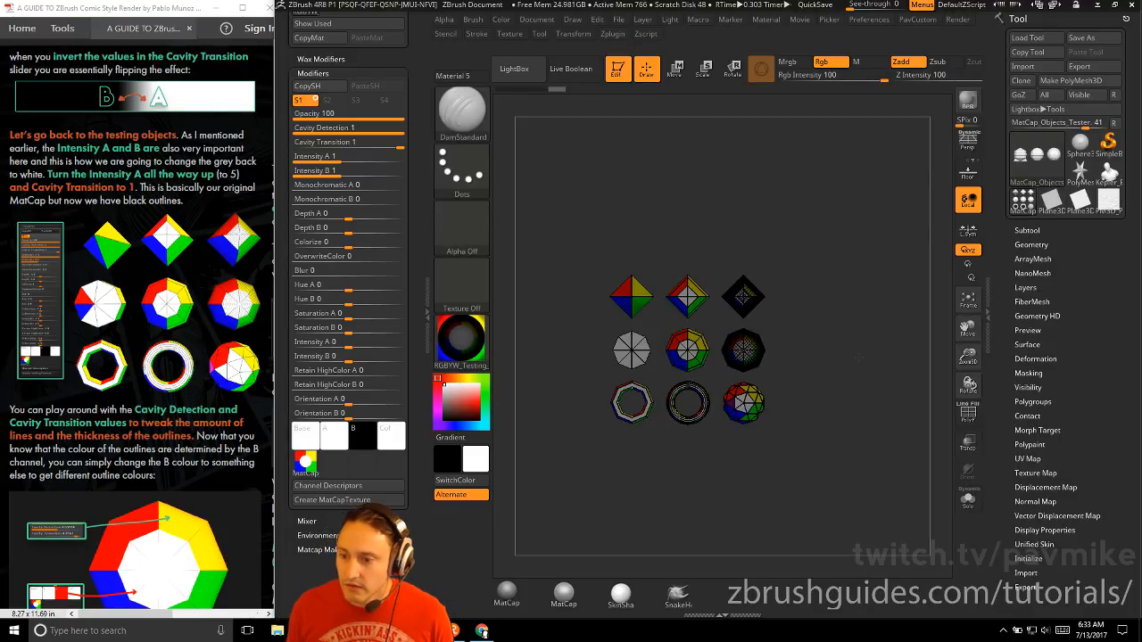
mouse_move(816, 158)
alt+mouse_down()
mouse_move(785, 160)
mouse_move(833, 171)
mouse_move(792, 169)
alt+mouse_up()
Switch to the Standard brush and set the material's Intensity A to 5
key(b)
key(s)
key(t)
key(s)
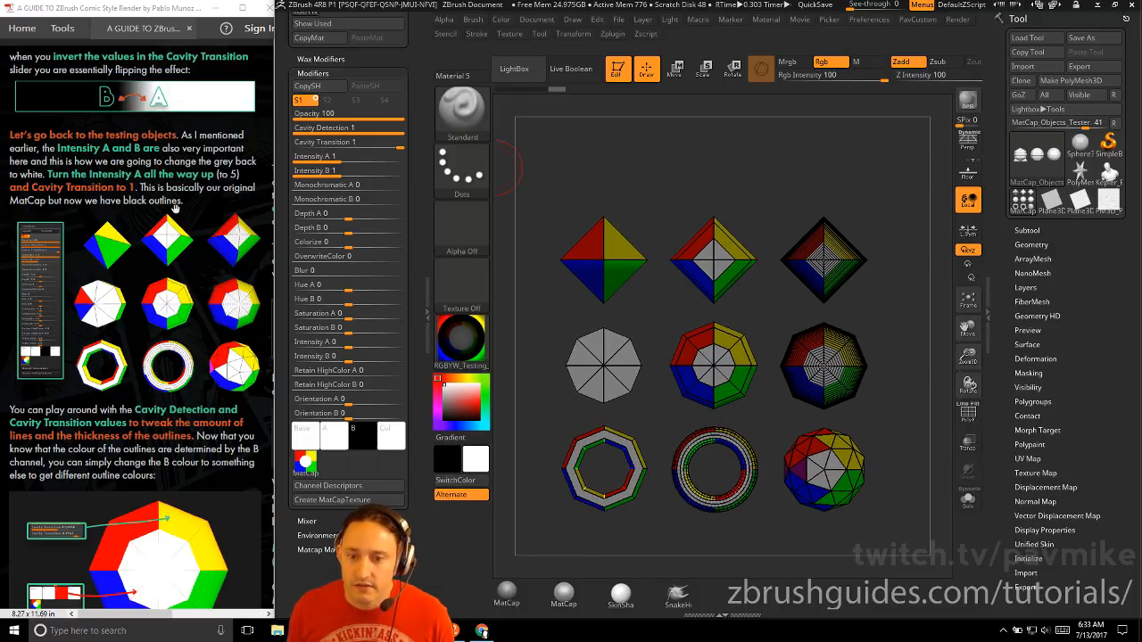
drag(339, 157, 406, 157)
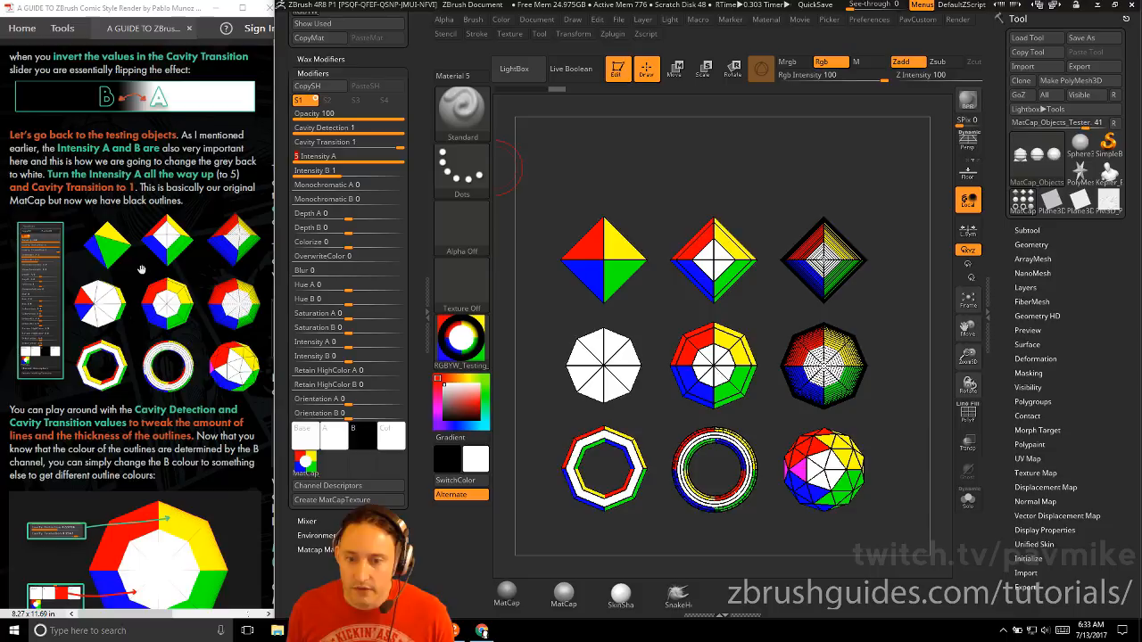
Examine the test objects' black outlines from several angles while trying the Cavity Detection slider, leaving it at 1
scroll(140, 305, down, 3)
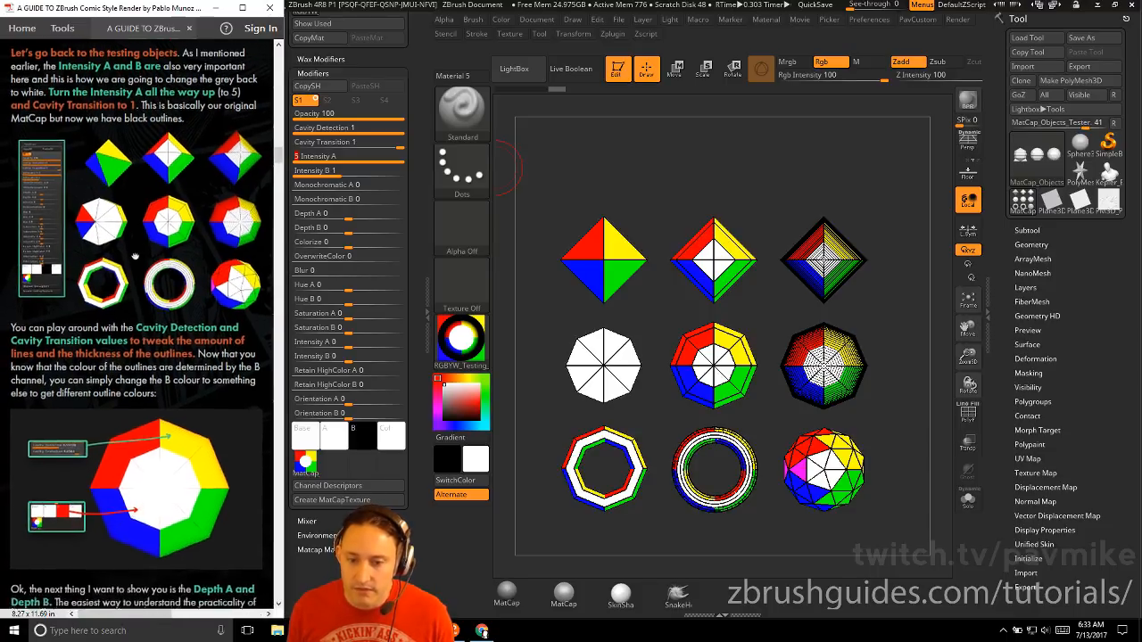
drag(788, 178, 797, 167)
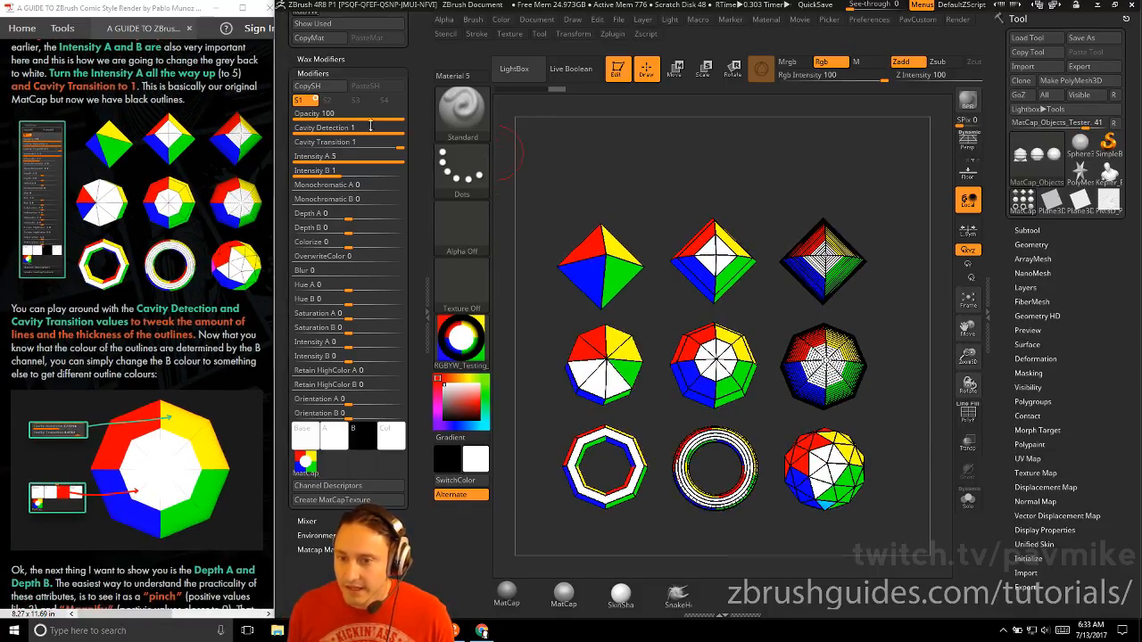
drag(659, 169, 662, 182)
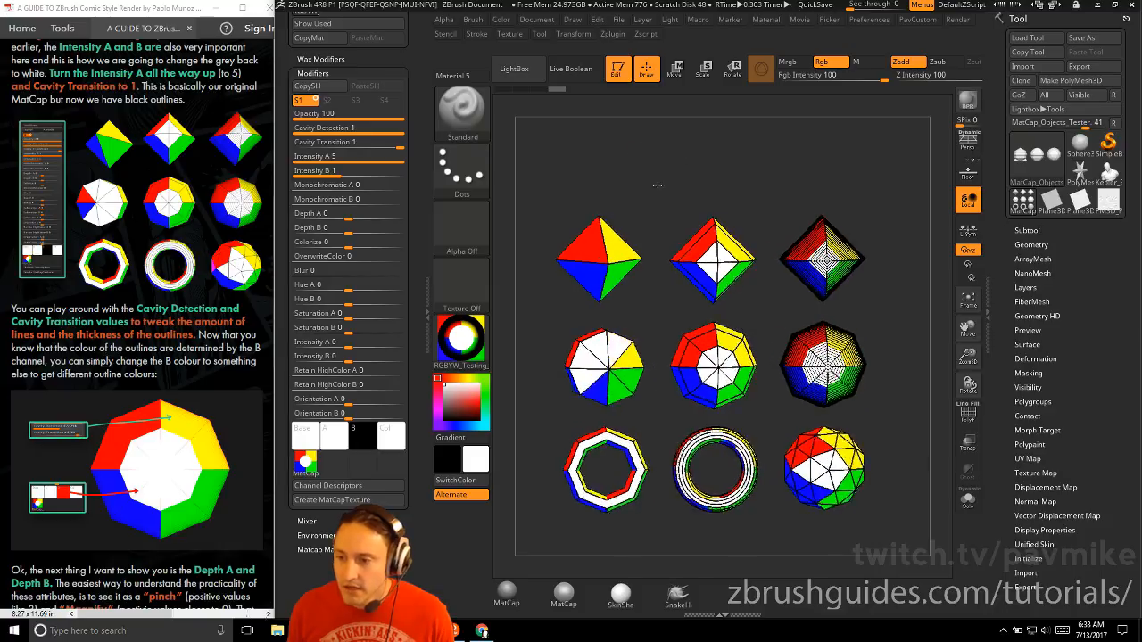
mouse_move(392, 131)
mouse_down()
mouse_move(293, 126)
mouse_move(406, 128)
mouse_up()
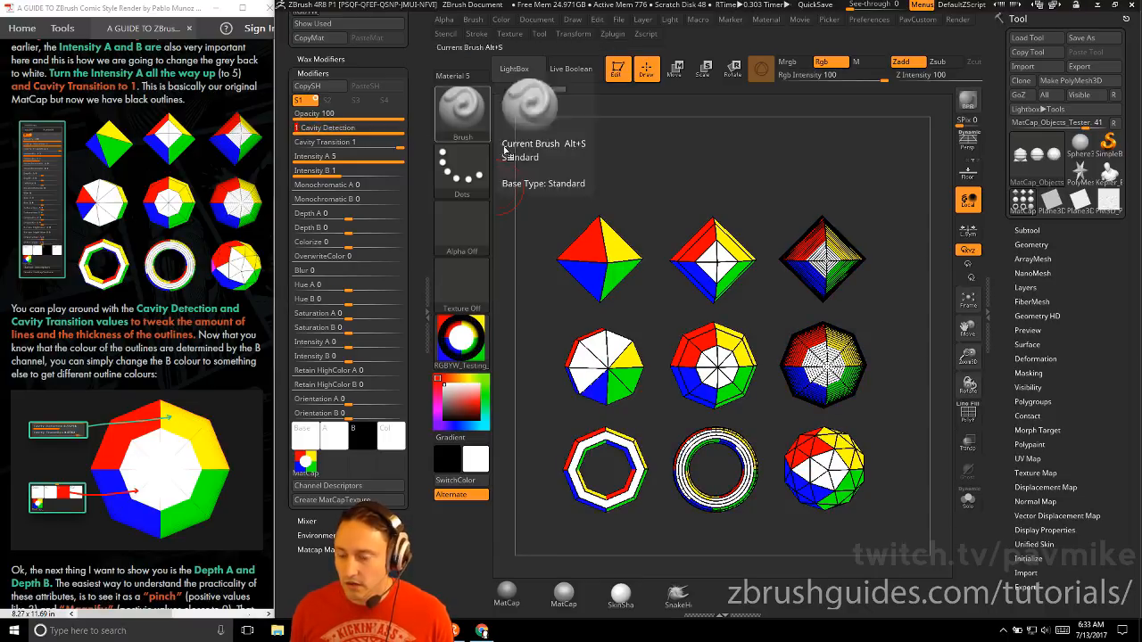
drag(642, 182, 801, 184)
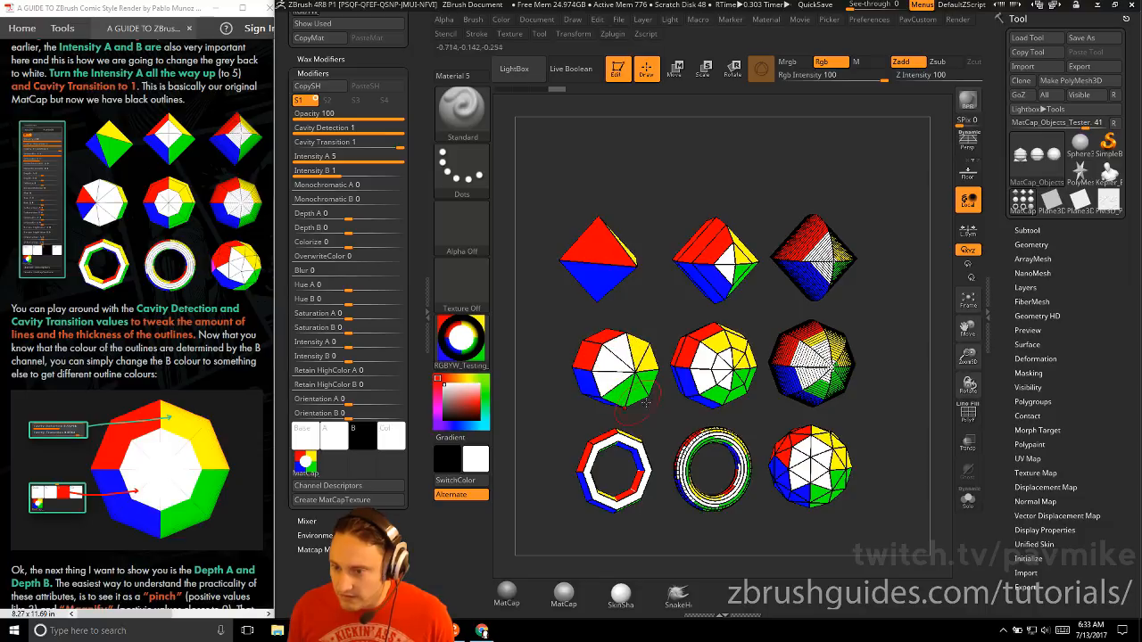
Follow the guide's outline colour tip by trying other B colours on the test objects and returning B to black
scroll(181, 185, down, 2)
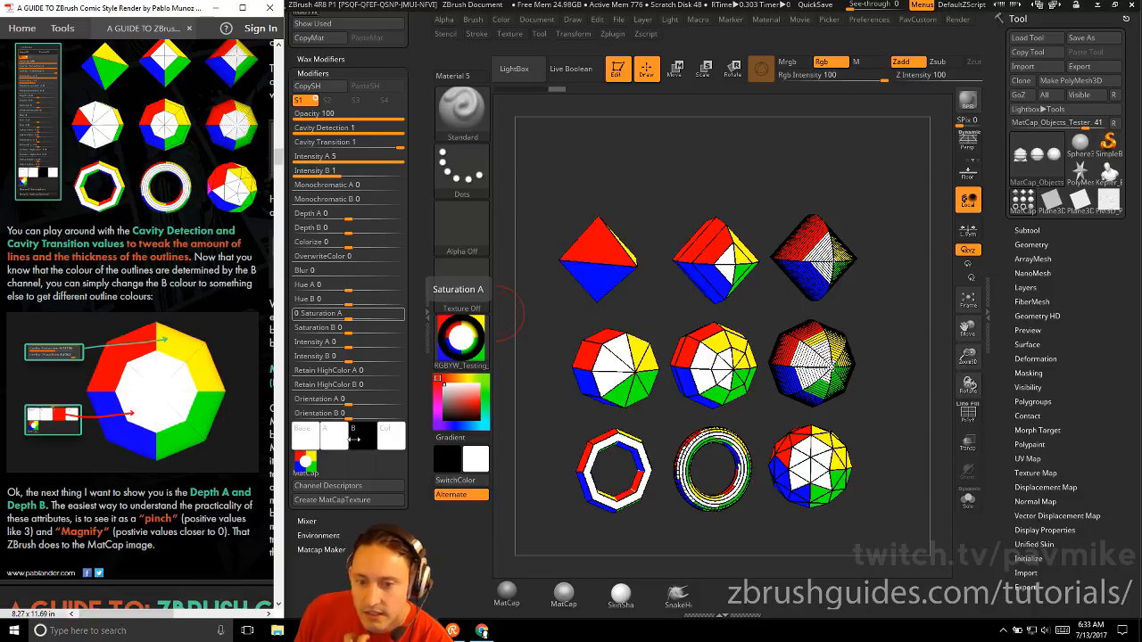
drag(359, 435, 497, 440)
mouse_move(669, 176)
mouse_down()
mouse_move(652, 196)
mouse_move(680, 192)
mouse_up()
mouse_move(361, 436)
mouse_down()
mouse_move(456, 484)
mouse_move(494, 446)
mouse_move(493, 429)
mouse_move(311, 433)
mouse_move(309, 479)
mouse_move(326, 492)
mouse_move(306, 511)
mouse_move(317, 368)
mouse_move(304, 337)
mouse_up()
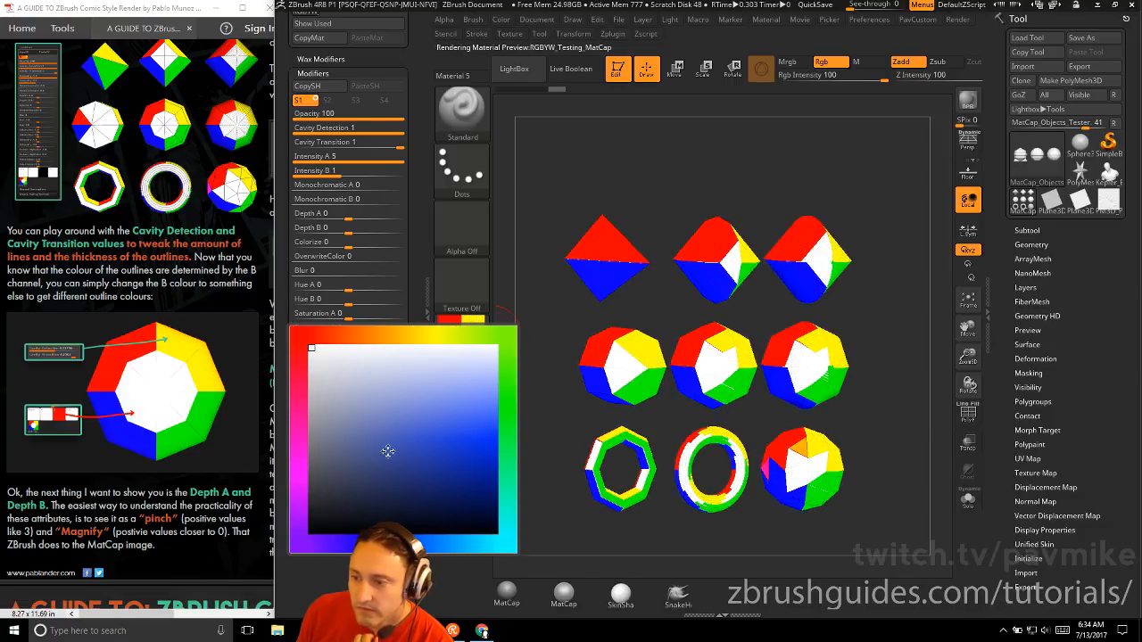
drag(387, 451, 280, 470)
click(364, 435)
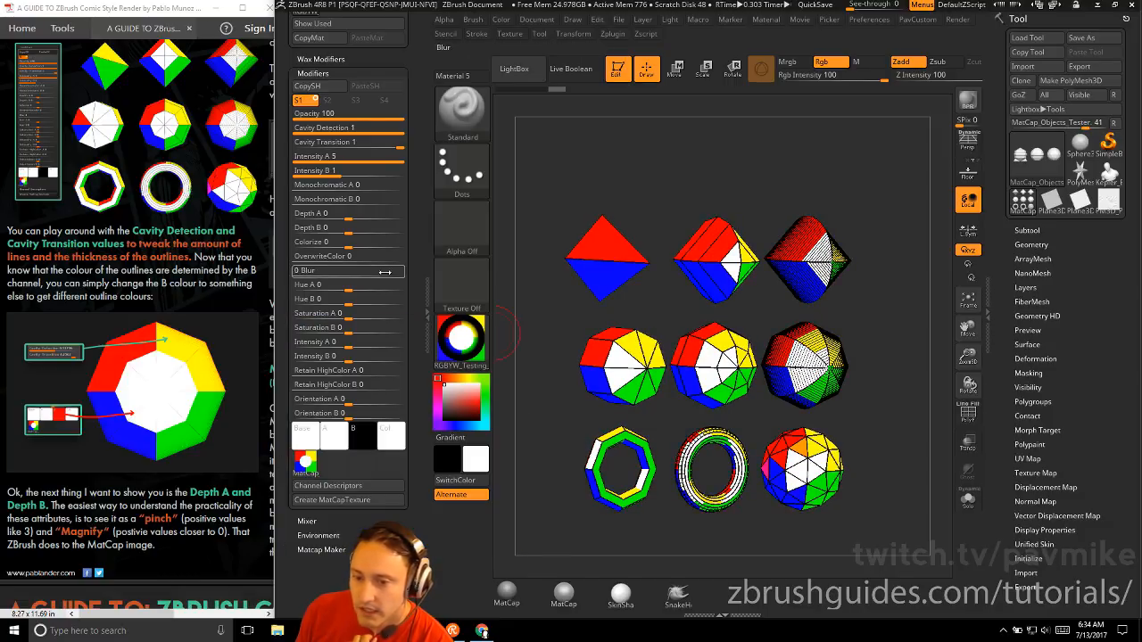
Read the guide's section on the Depth A and Depth B pinch and magnify values and its examples
scroll(175, 369, down, 2)
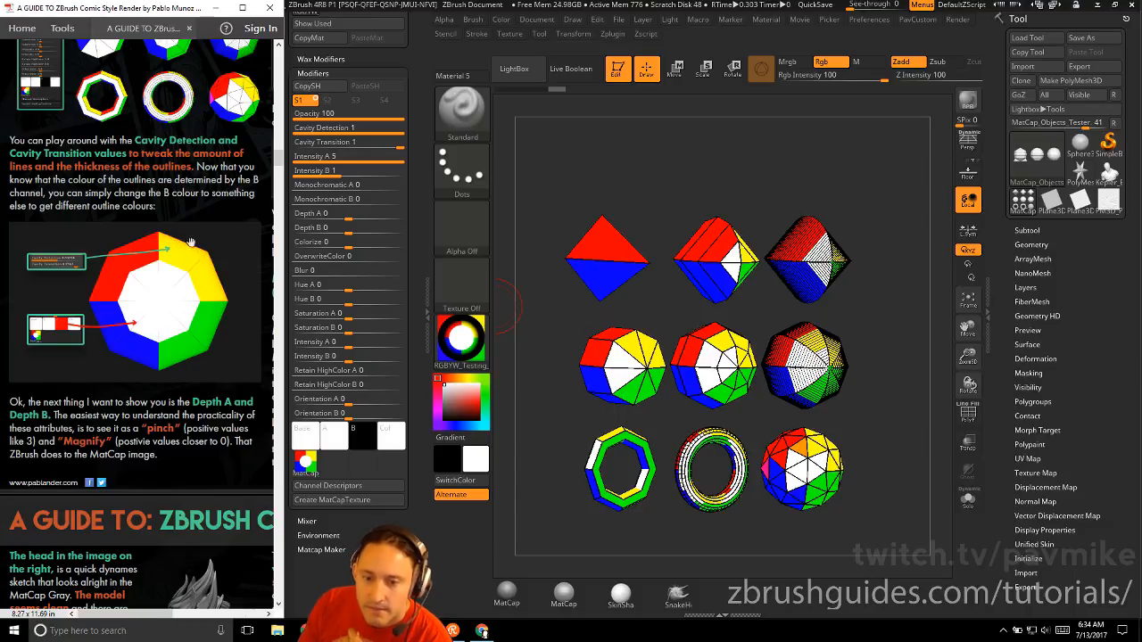
scroll(170, 285, down, 5)
scroll(151, 329, right, 2)
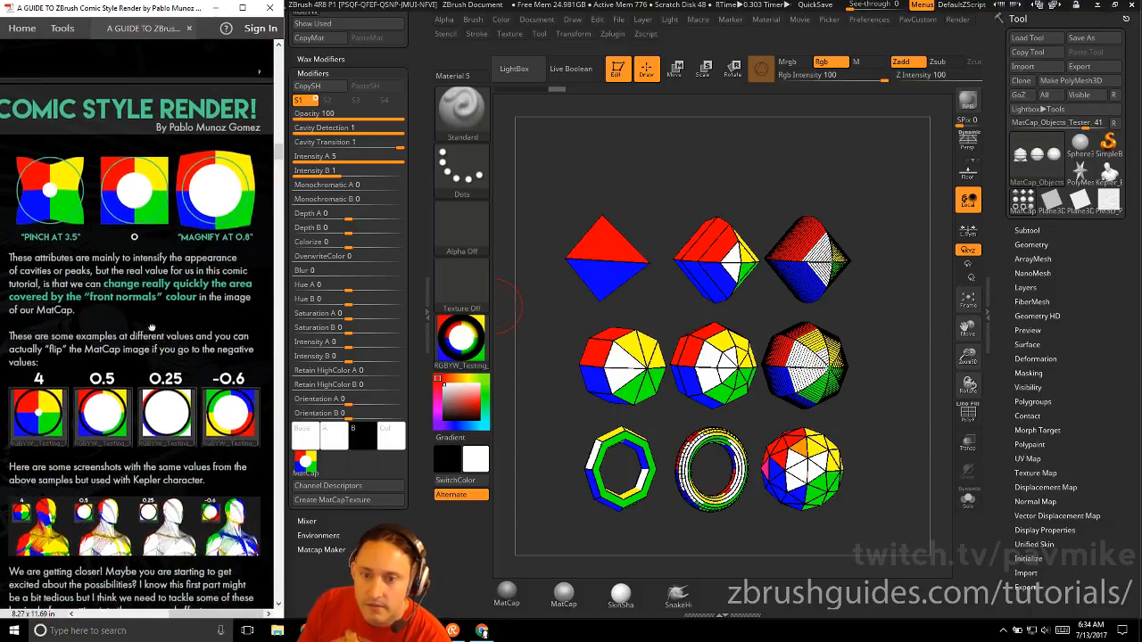
Try Depth A values between 0 and 5 on the test objects, ending at about 4.05
scroll(143, 348, down, 1)
scroll(143, 347, left, 1)
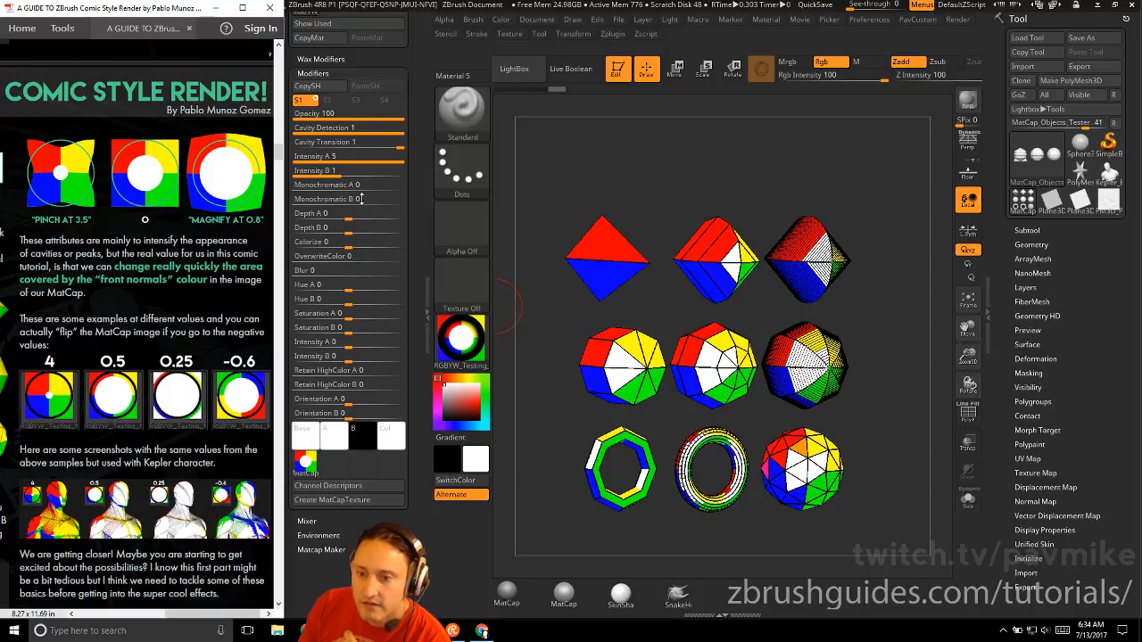
drag(356, 213, 389, 214)
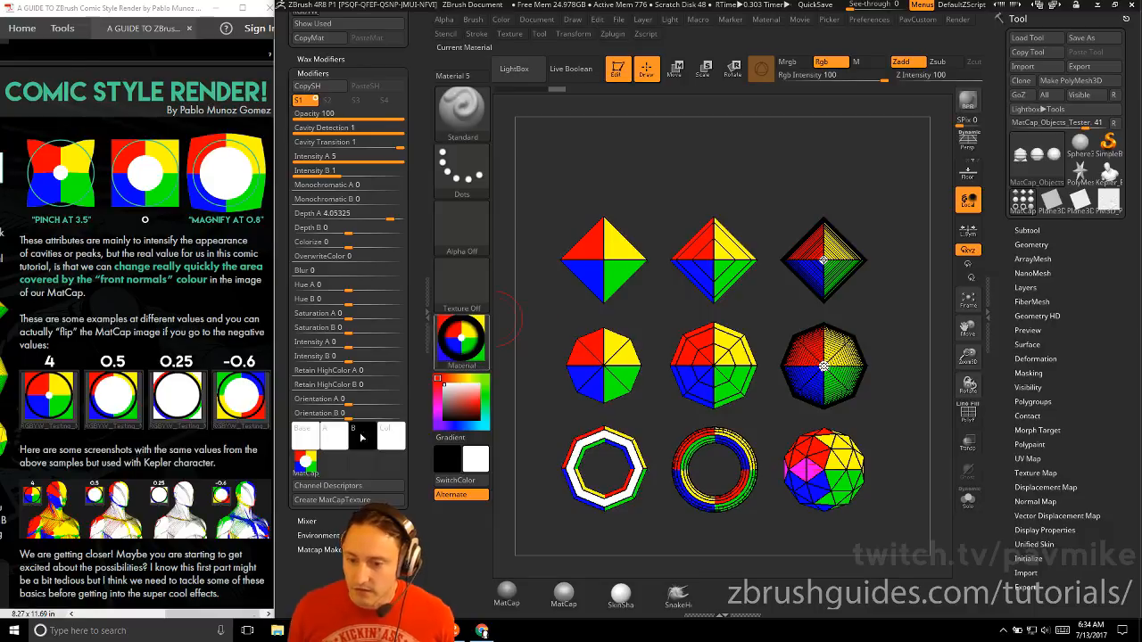
mouse_move(462, 343)
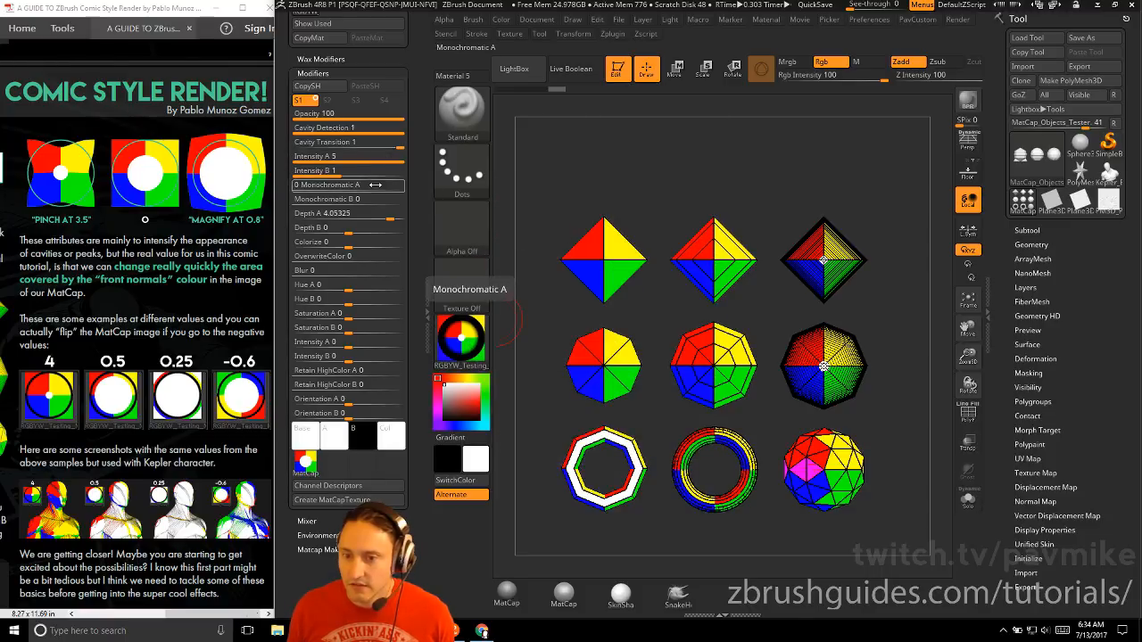
drag(390, 216, 403, 216)
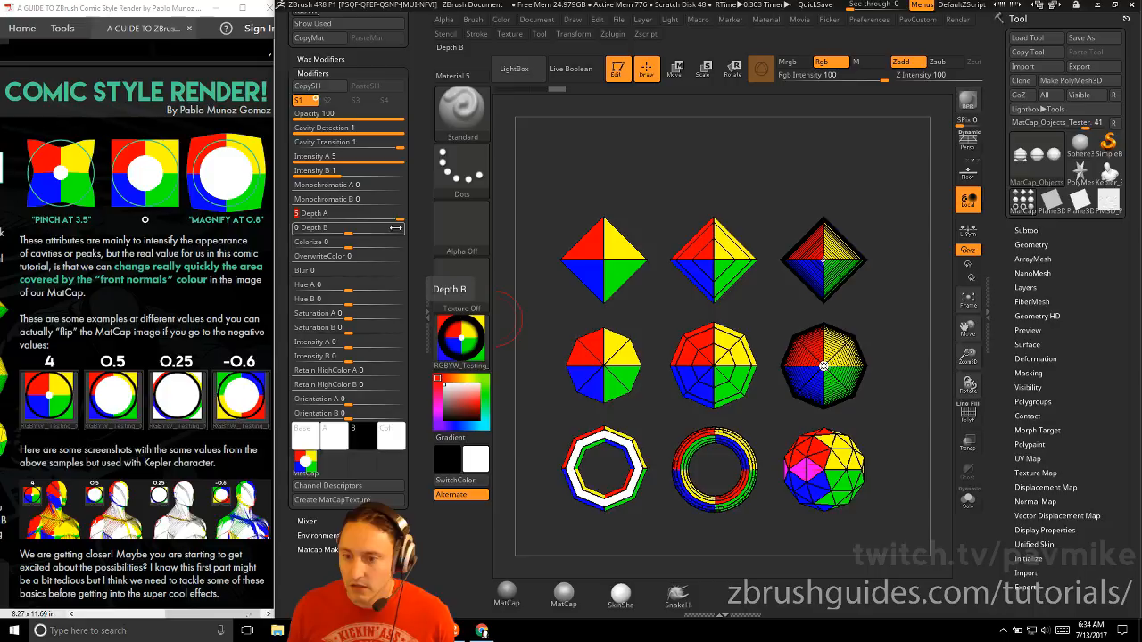
drag(374, 216, 364, 216)
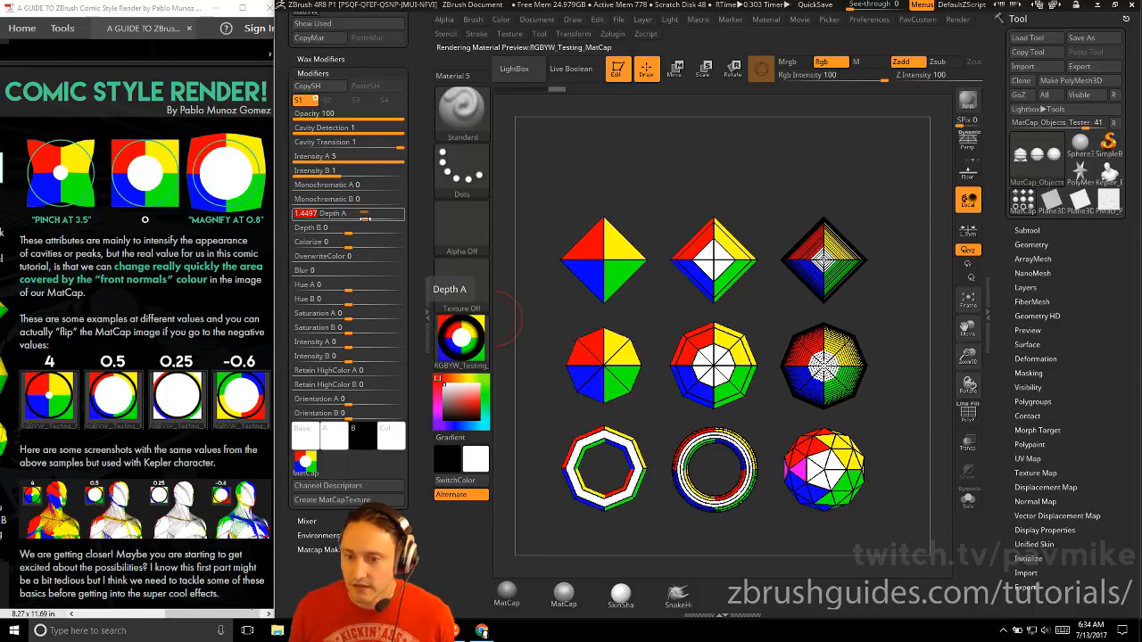
text(0)
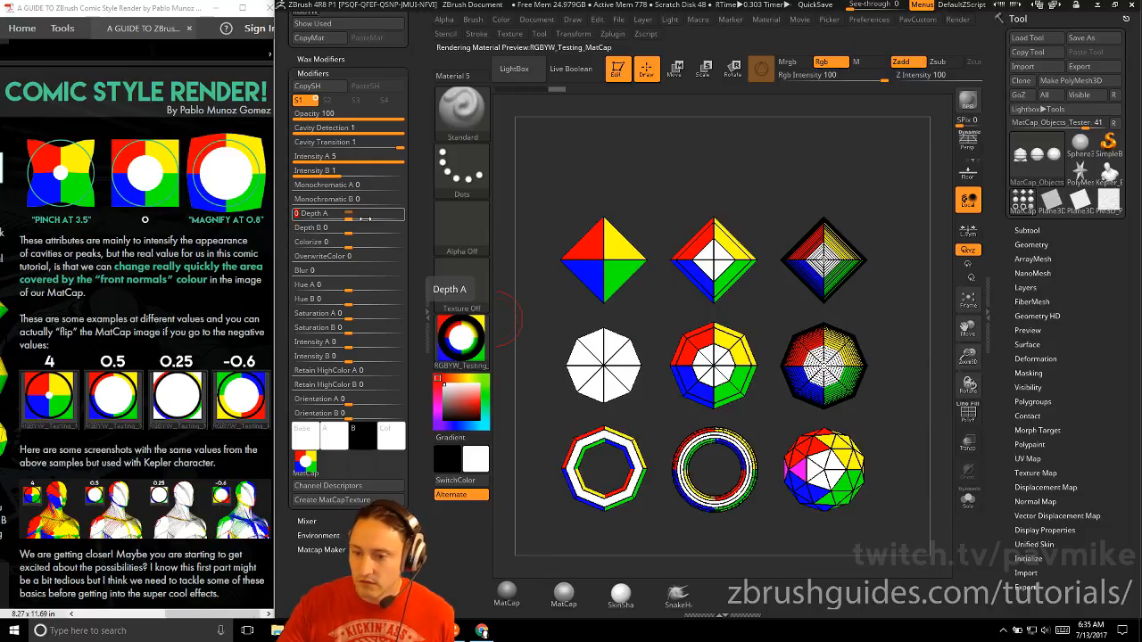
drag(352, 216, 389, 218)
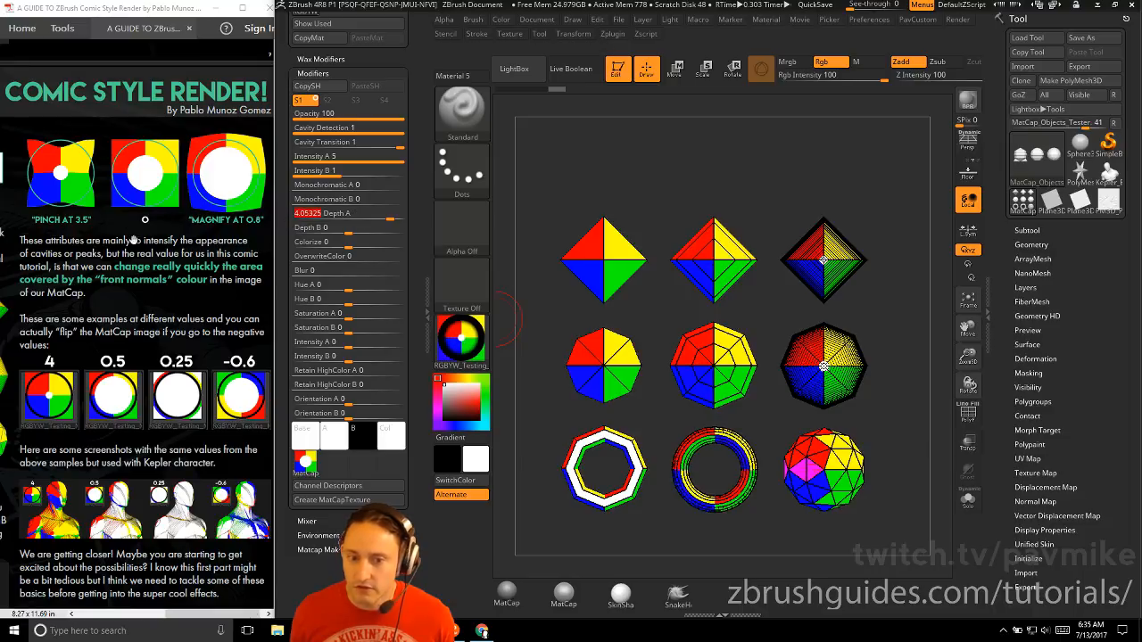
Test the guide's pinch and magnify examples on the test objects by setting Depth A to 3.5 and then 0.8
click(357, 218)
text(3.5)
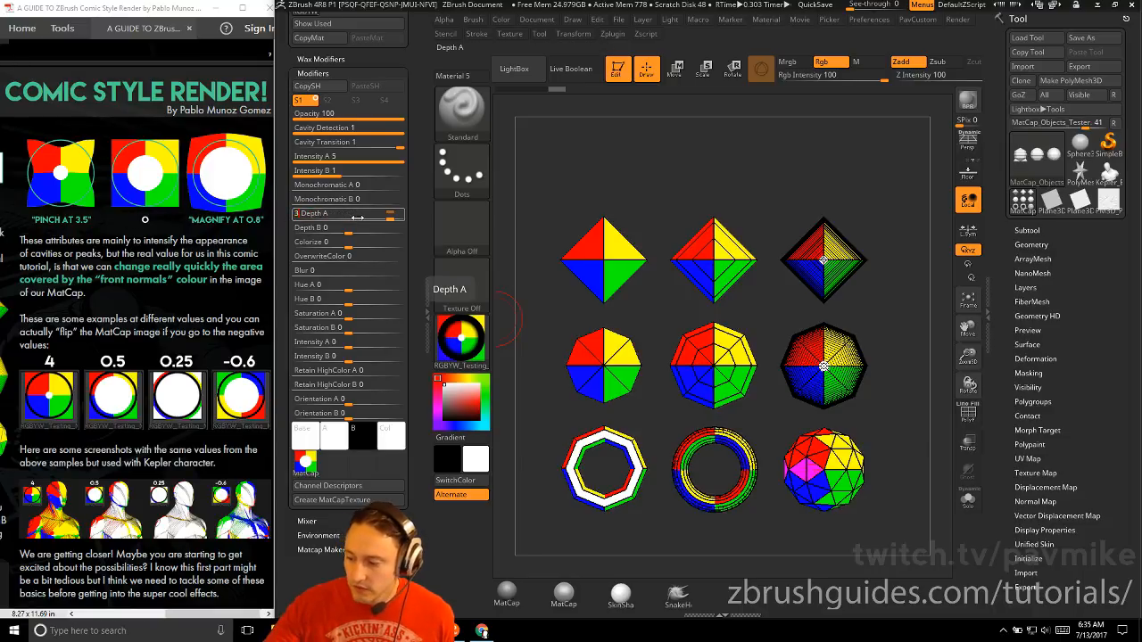
key(Return)
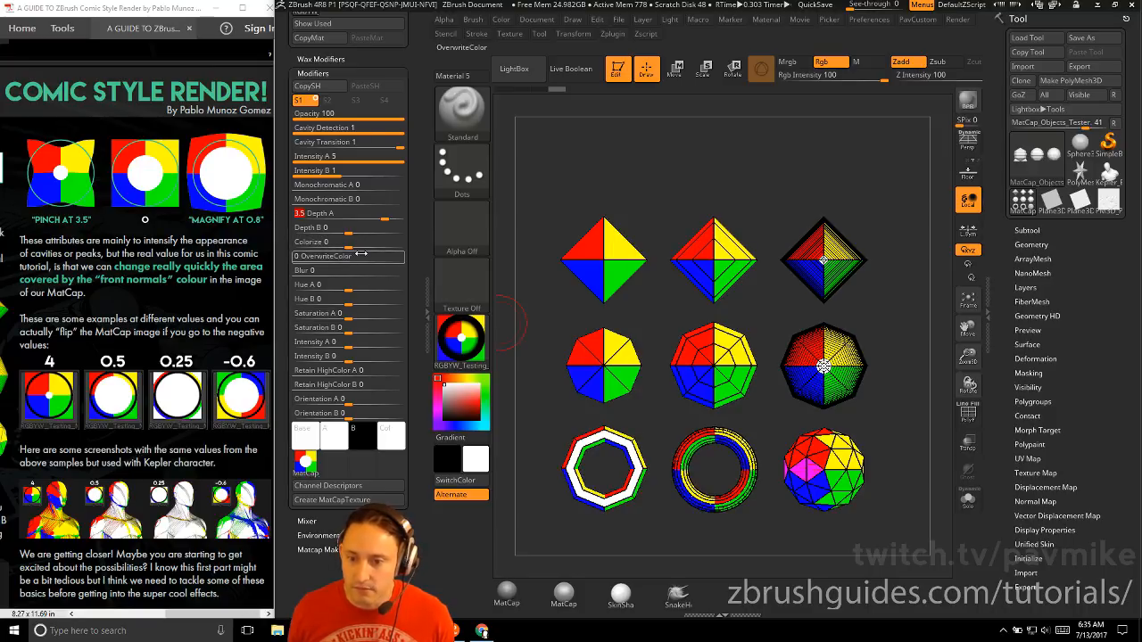
click(356, 217)
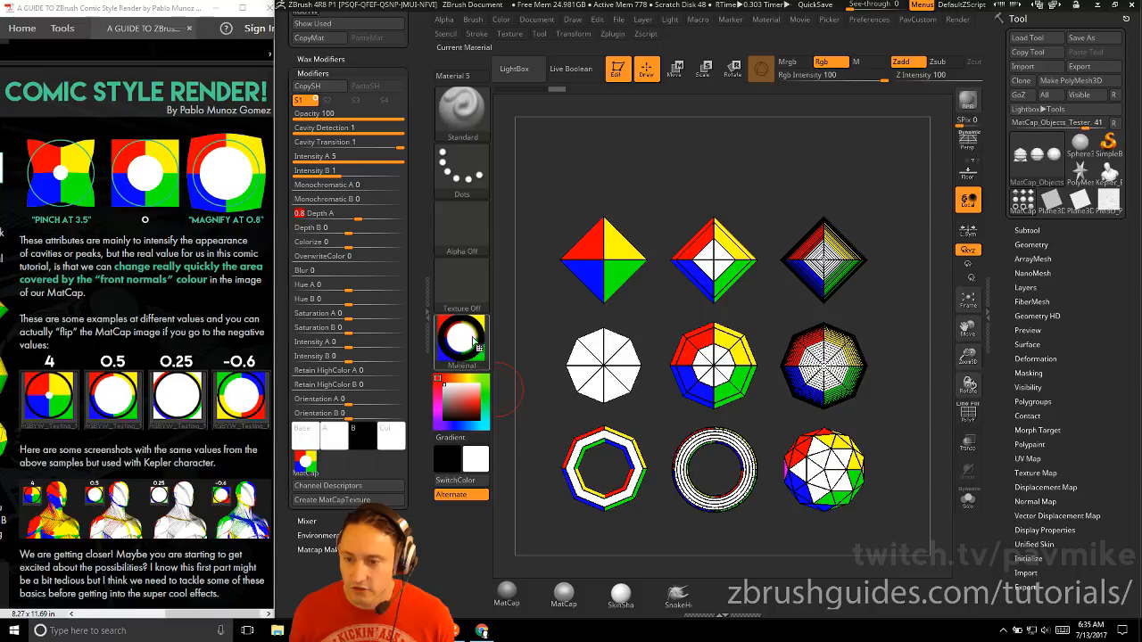
Flip the MatCap image on the test objects by lowering Depth A to a negative value of about -1.15
scroll(24, 339, down, 5)
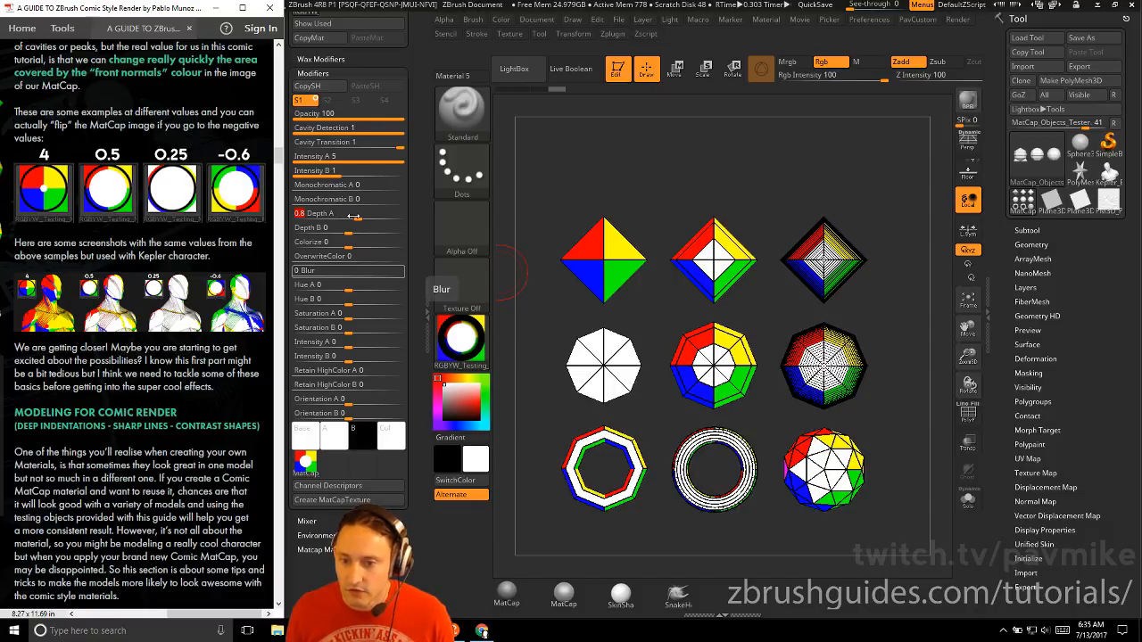
drag(355, 217, 359, 215)
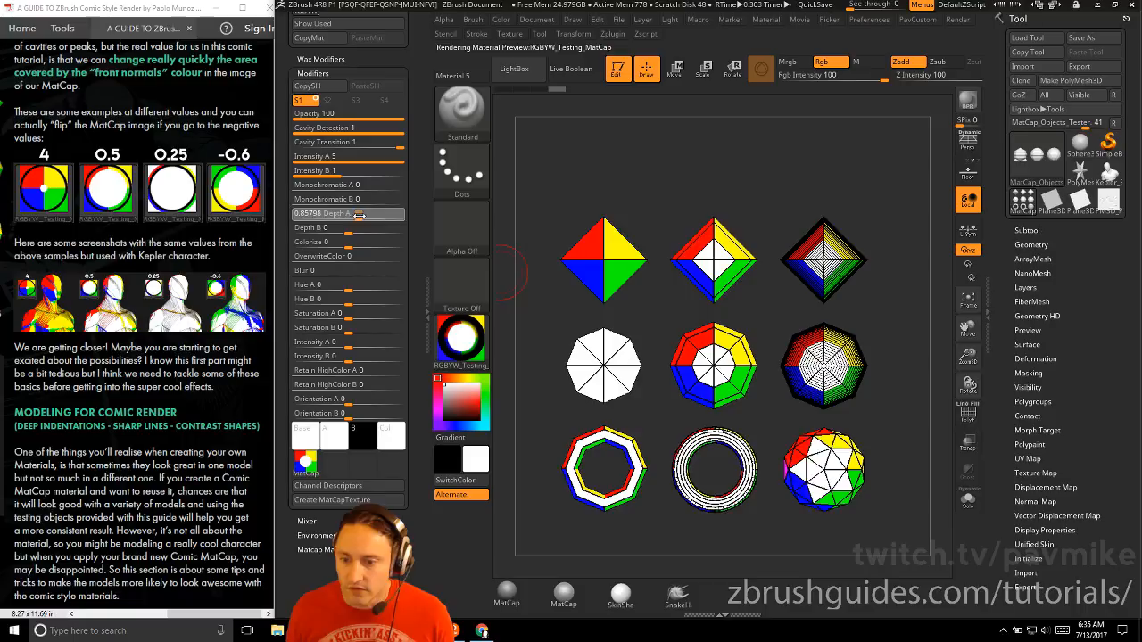
click(455, 338)
drag(354, 217, 342, 216)
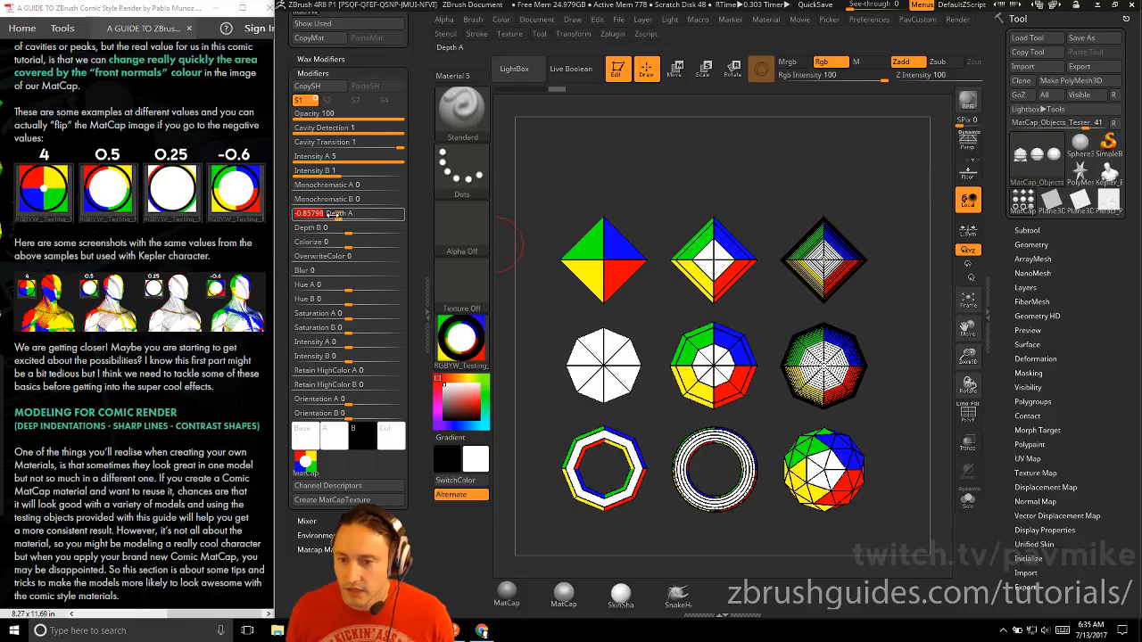
mouse_move(330, 214)
mouse_down()
mouse_move(350, 220)
mouse_move(336, 220)
mouse_up()
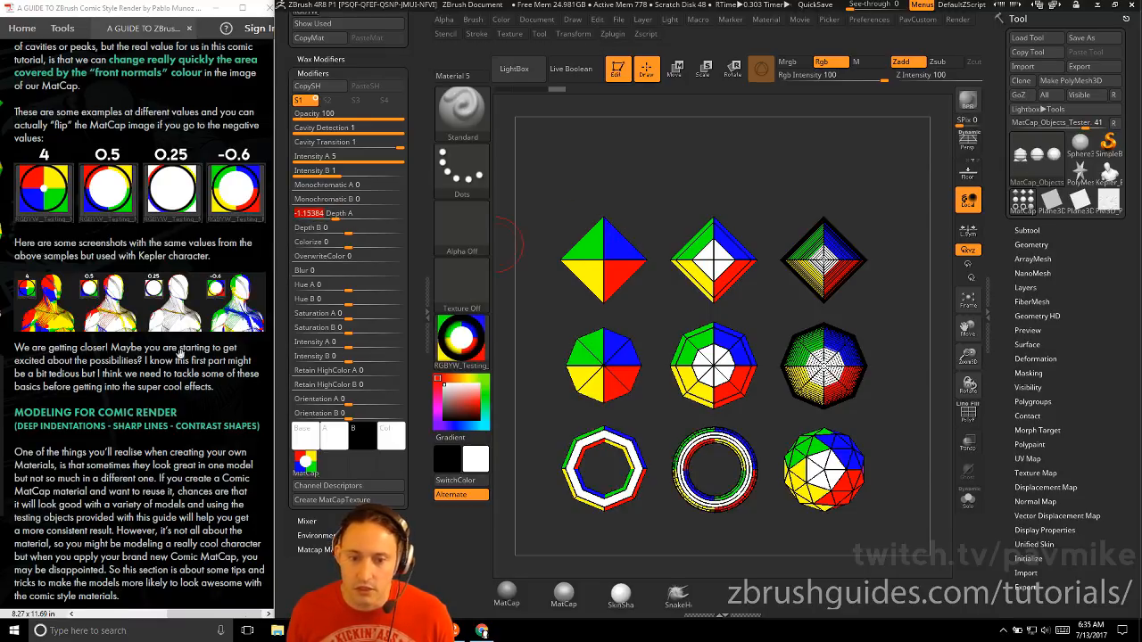
Switch the active tool to the Kepler bust and turn it to a three-quarter front view of the head and chest
drag(198, 377, 202, 369)
click(1111, 176)
drag(764, 207, 772, 266)
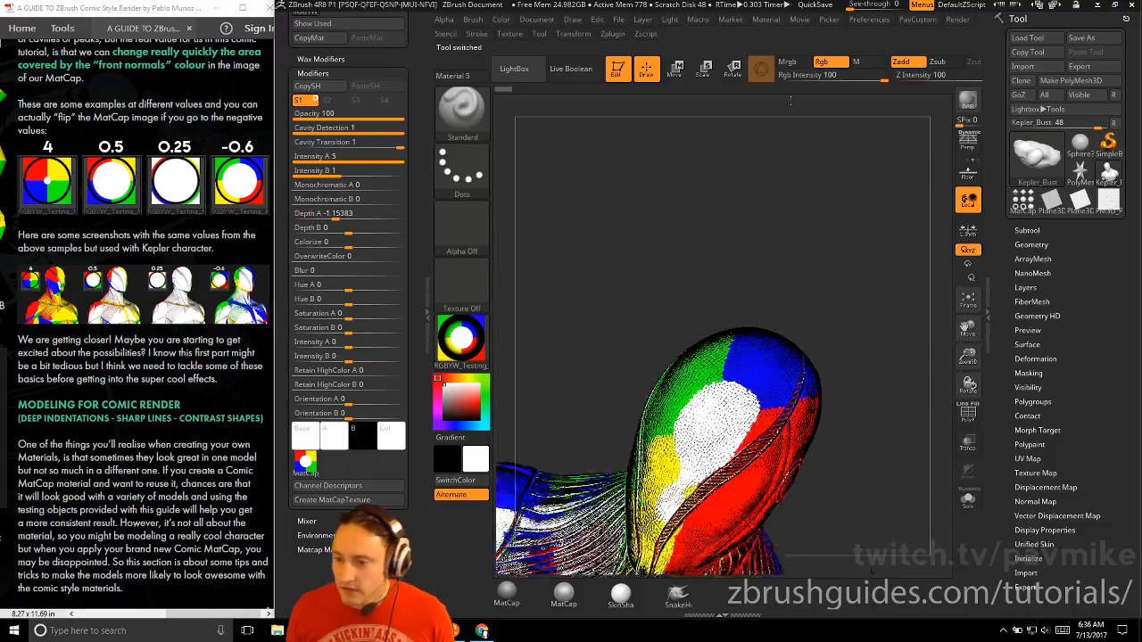
drag(783, 179, 817, 164)
alt+drag(817, 164, 872, 178)
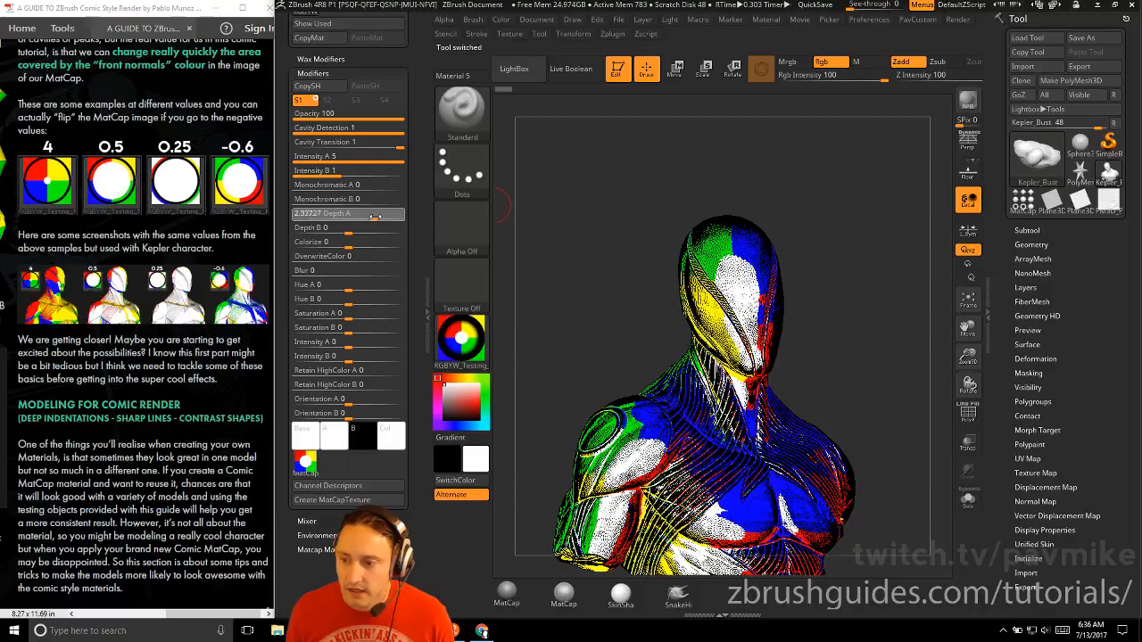